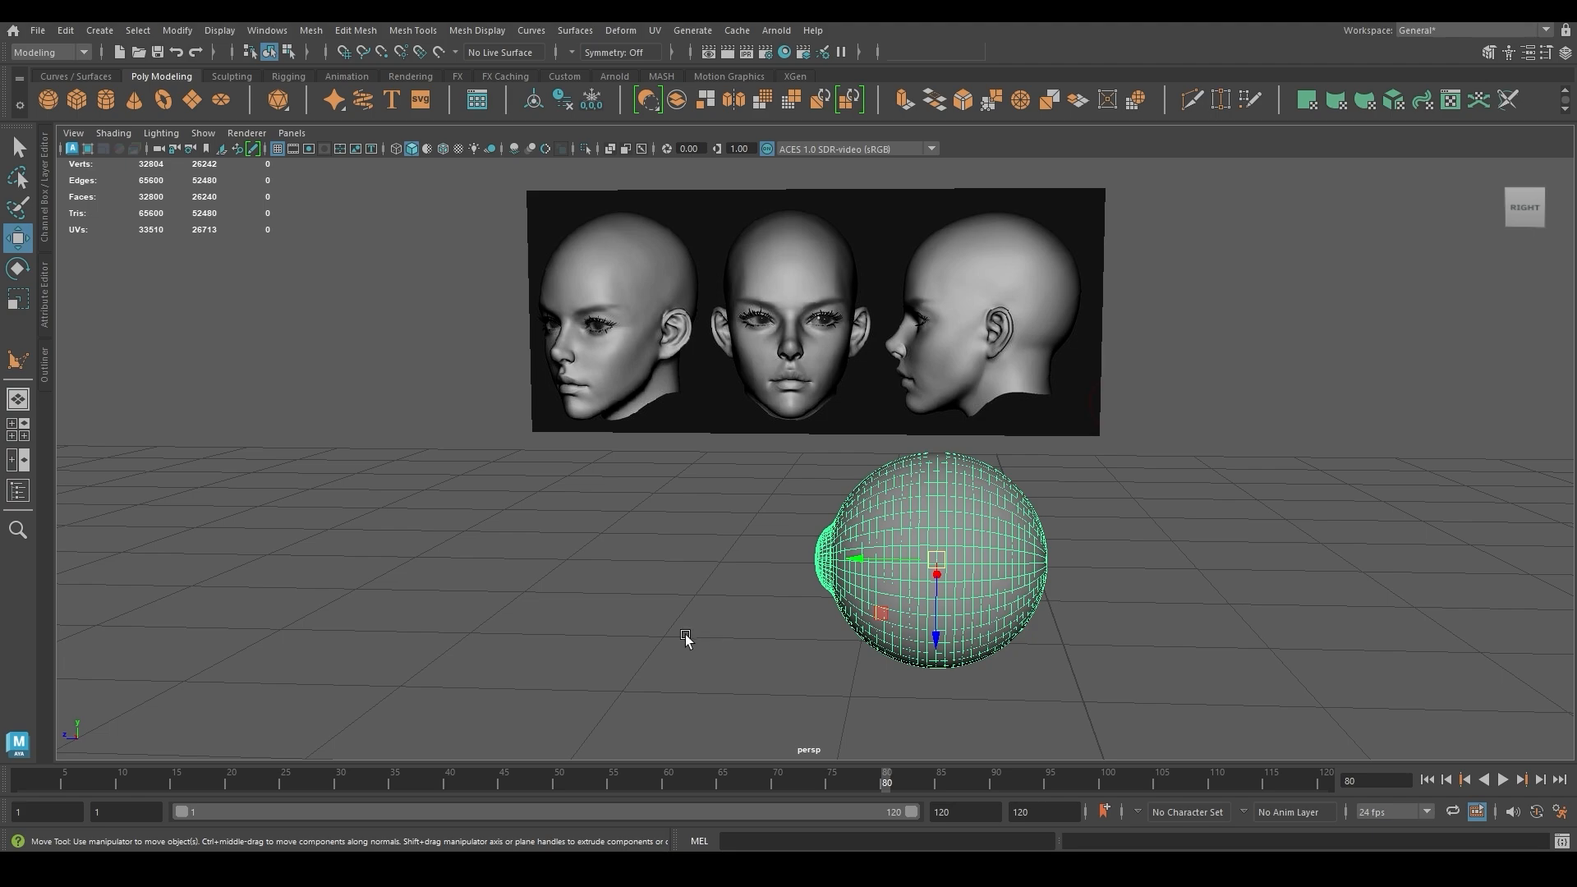
Make the eyeball's outer mesh a live surface
{"action": "left_click_drag", "start_coordinate": [686, 640], "coordinate": [915, 624], "text": "alt"}
{"action": "left_click", "coordinate": [1059, 602]}
{"action": "left_click", "coordinate": [846, 587]}
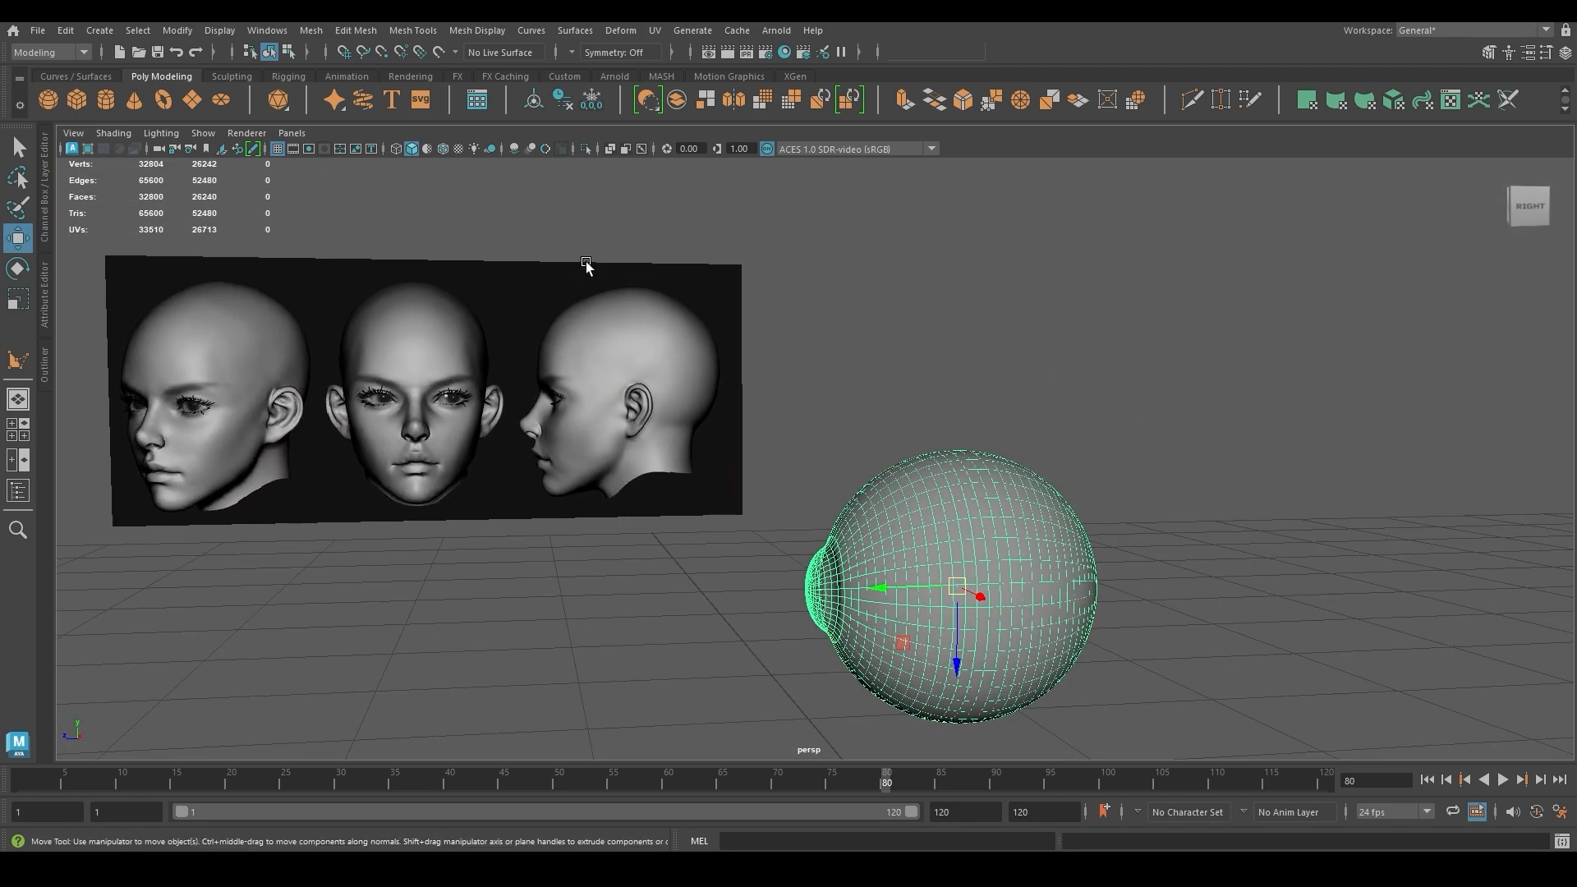
{"action": "left_click", "coordinate": [437, 52]}
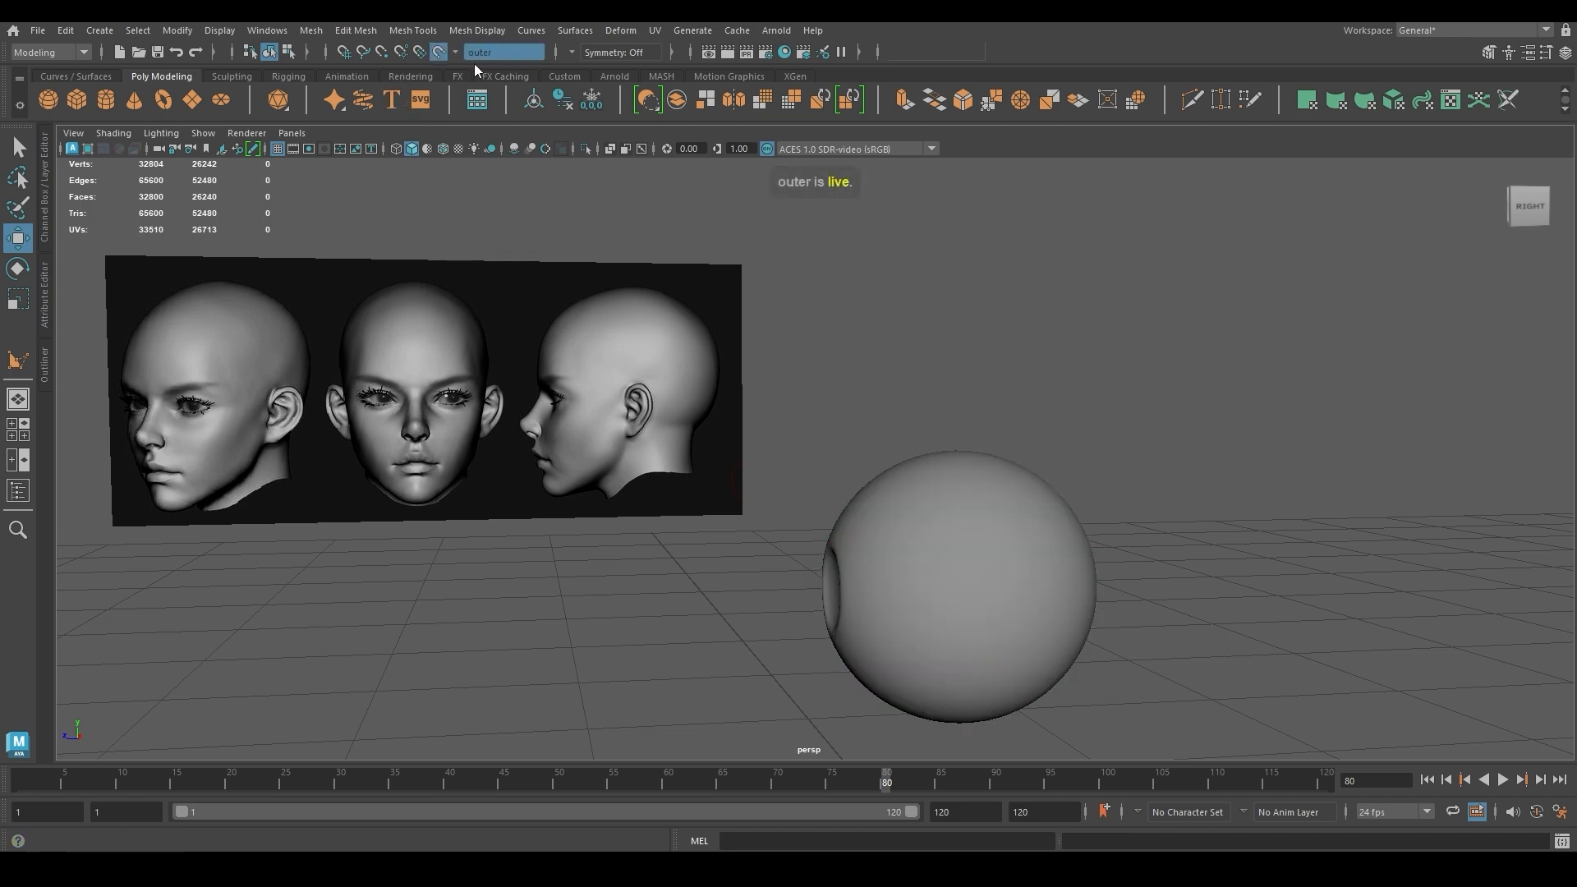
Bring up the front view alone, framed on the reference face's eyes, and check its X-Ray shading option
{"action": "left_click_drag", "start_coordinate": [751, 573], "coordinate": [615, 491], "text": "alt"}
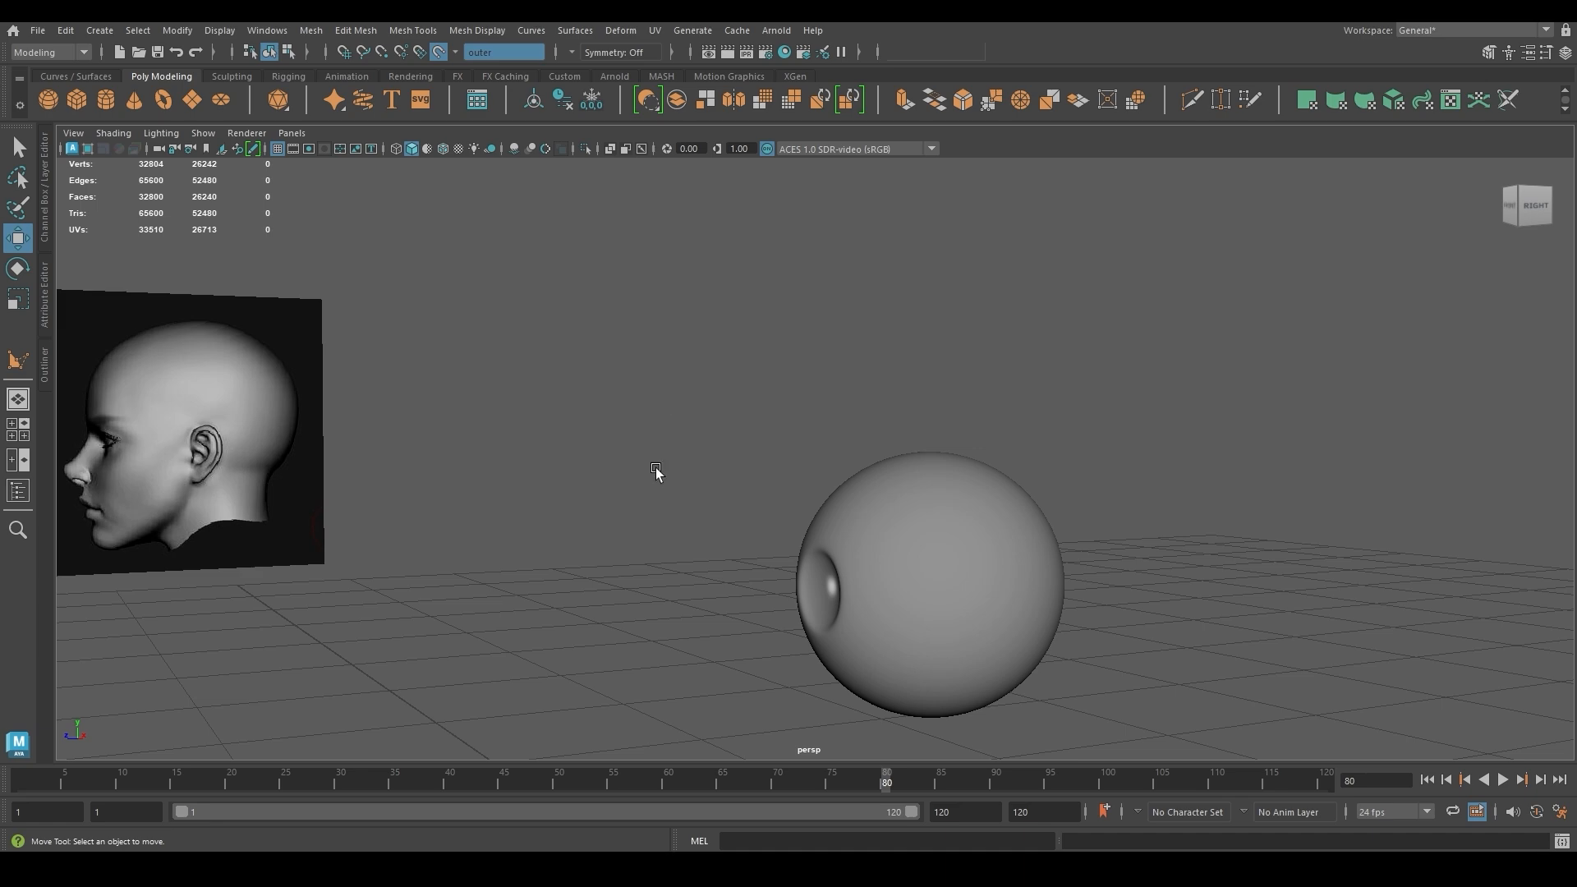
{"action": "left_click", "coordinate": [18, 429]}
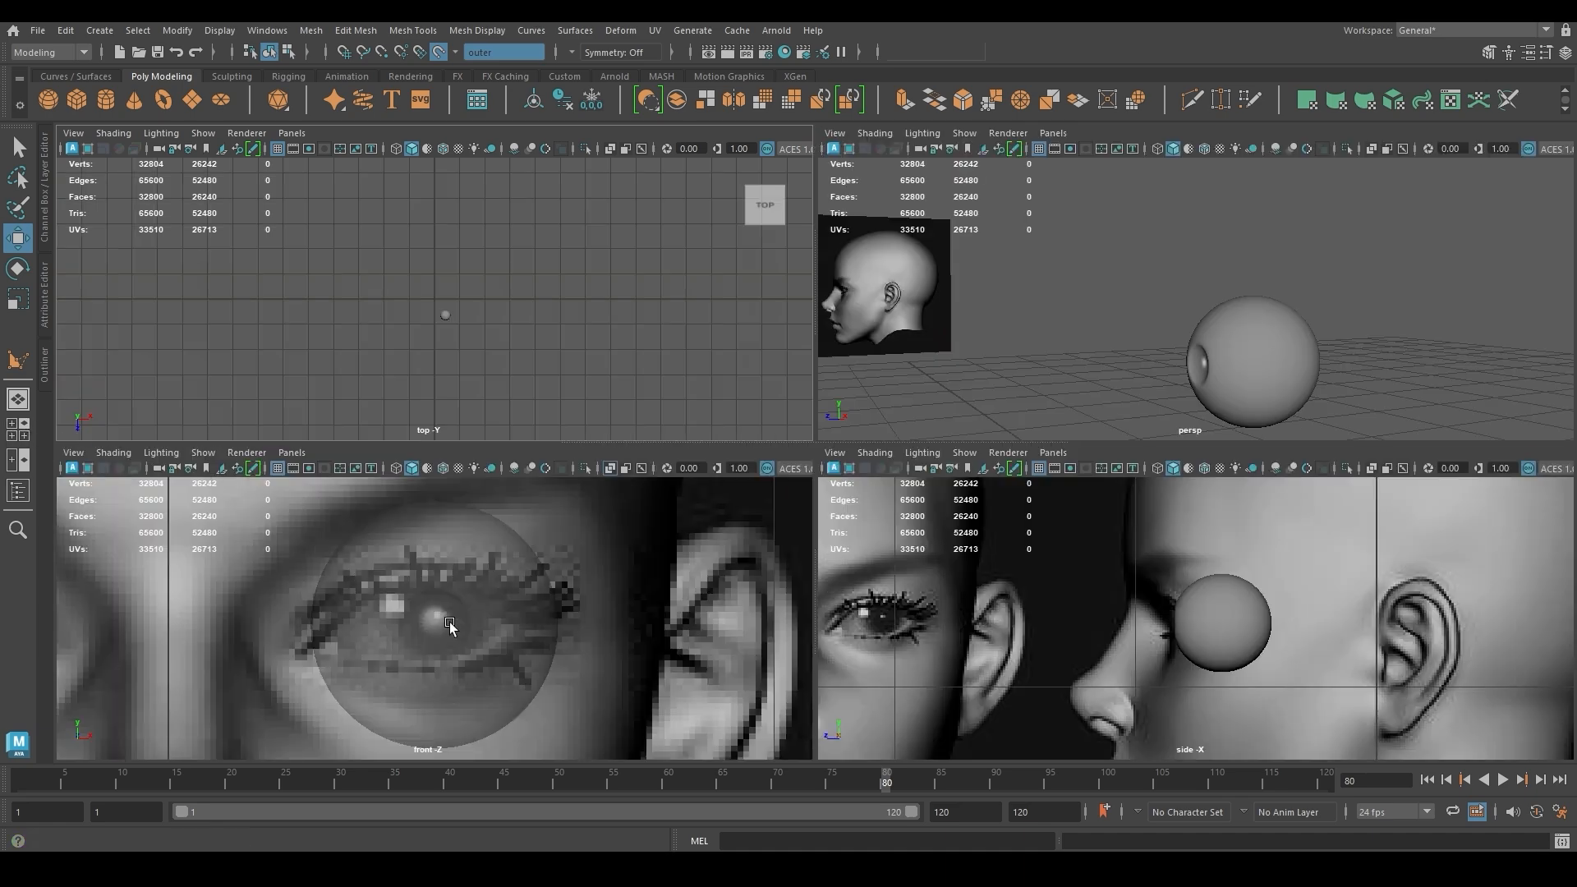
{"action": "key", "text": "space"}
{"action": "scroll", "coordinate": [705, 569], "scroll_direction": "down", "scroll_amount": 10}
{"action": "scroll", "coordinate": [700, 565], "scroll_direction": "up", "scroll_amount": 5}
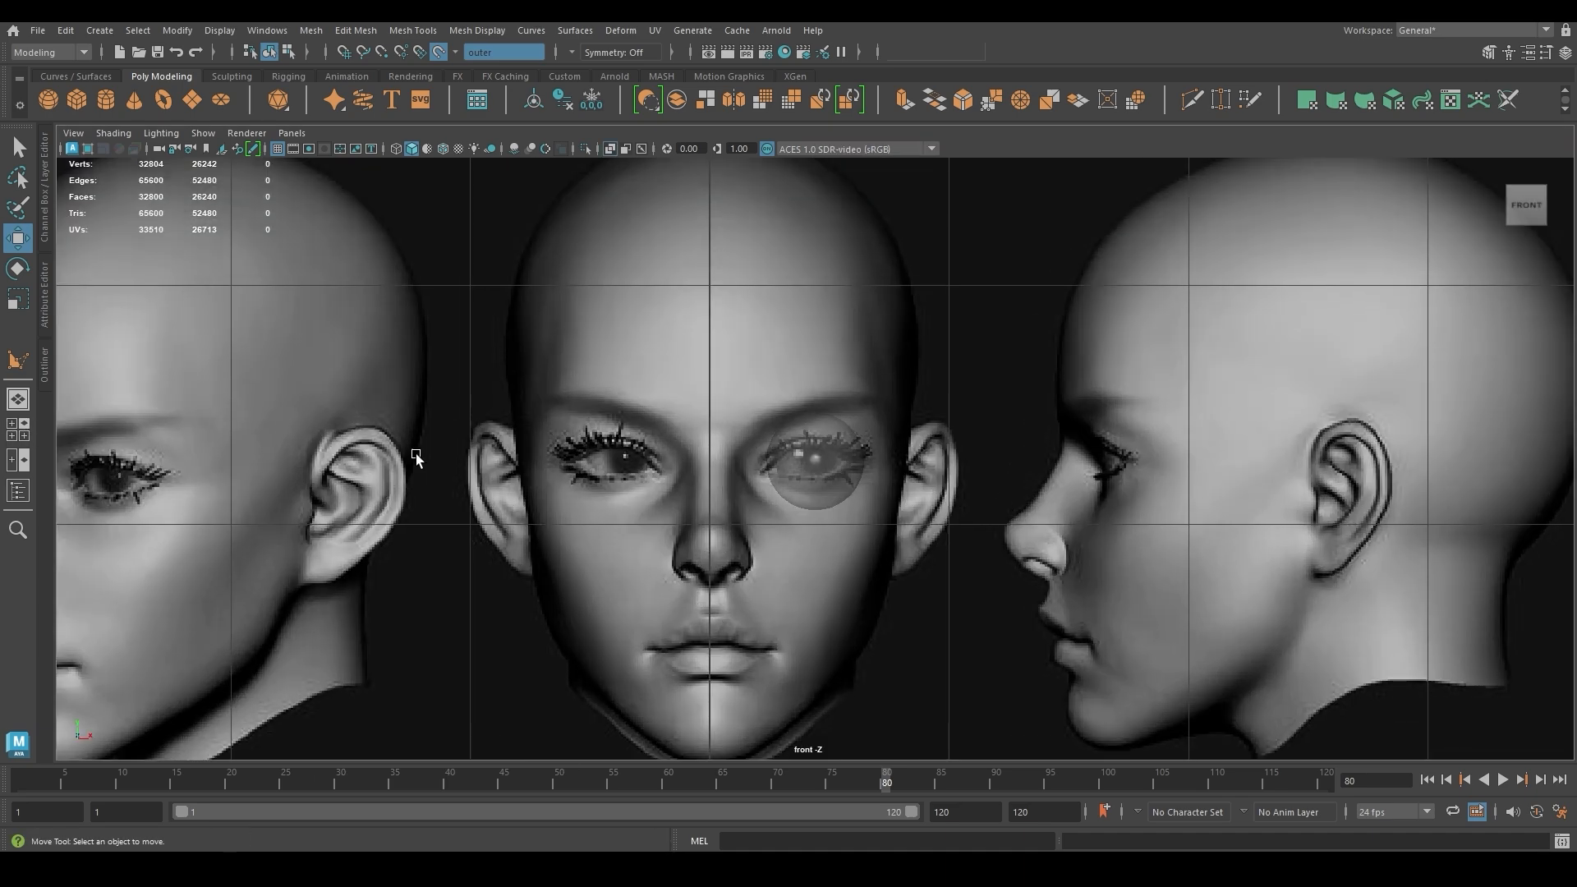
{"action": "left_click", "coordinate": [113, 133]}
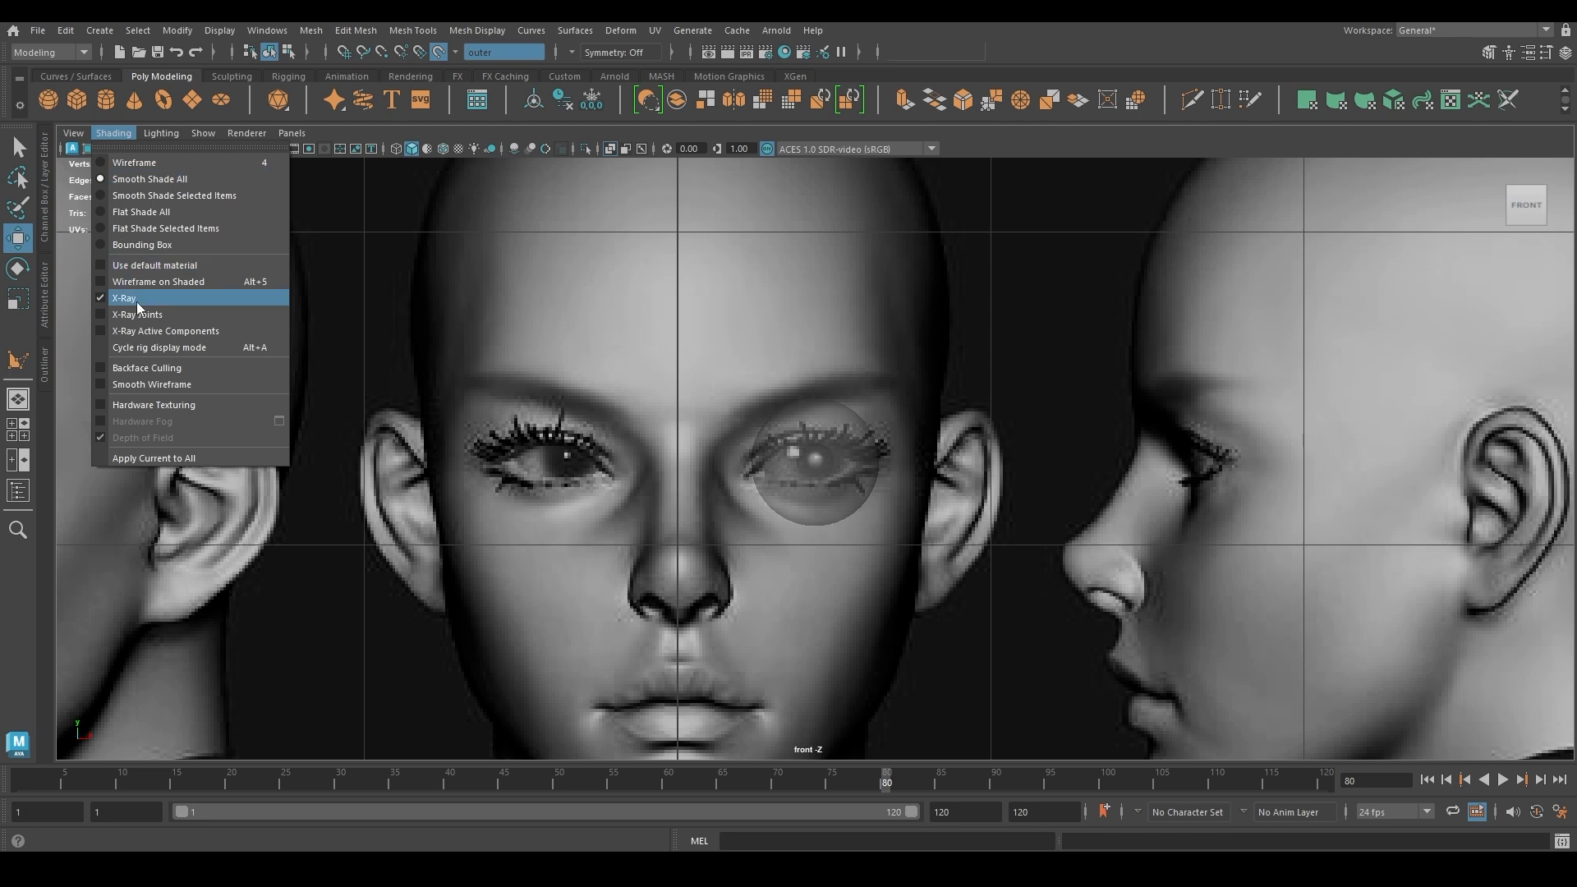
{"action": "left_click", "coordinate": [436, 300]}
{"action": "scroll", "coordinate": [753, 441], "scroll_direction": "up", "scroll_amount": 4}
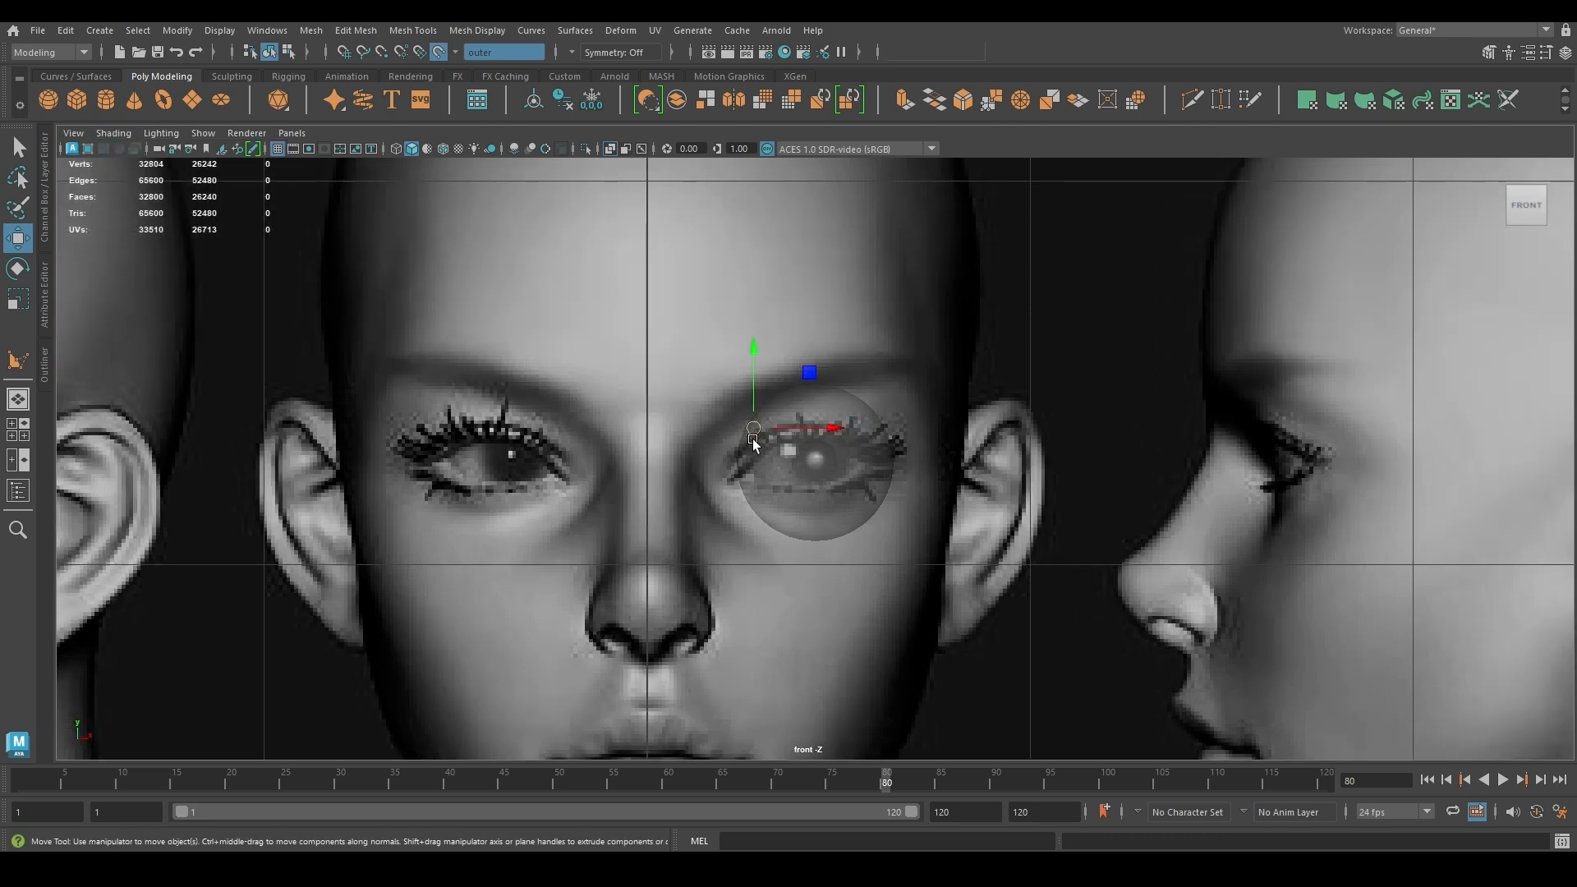
Outline the reference's eye opening on the live eyeball with an 11-point polygon using the Create Polygon tool
{"action": "left_click", "coordinate": [413, 31]}
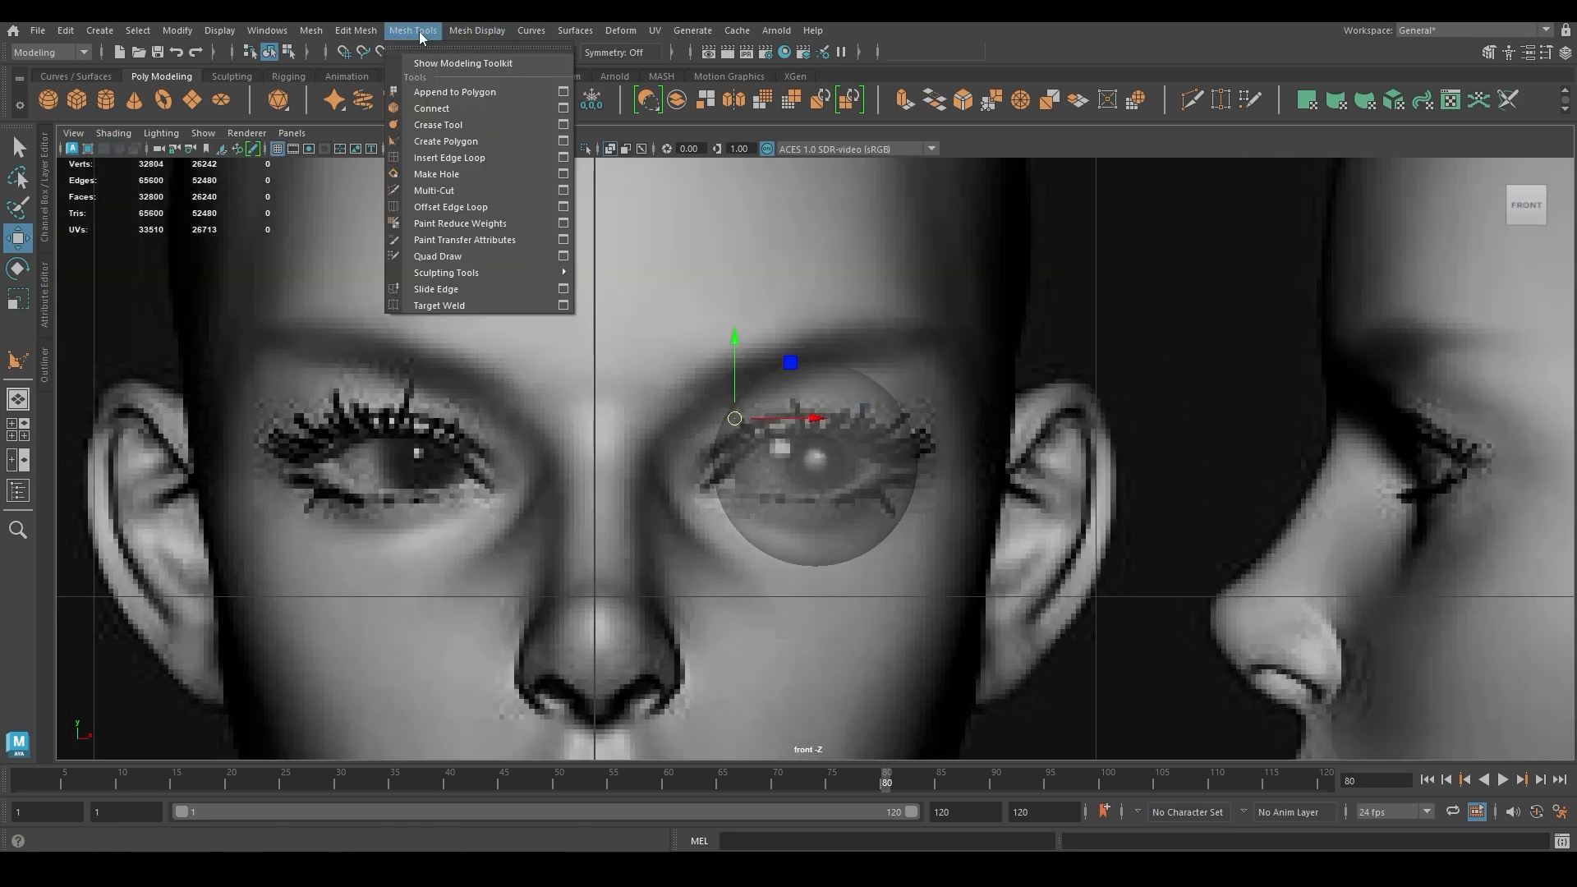
{"action": "left_click", "coordinate": [448, 141]}
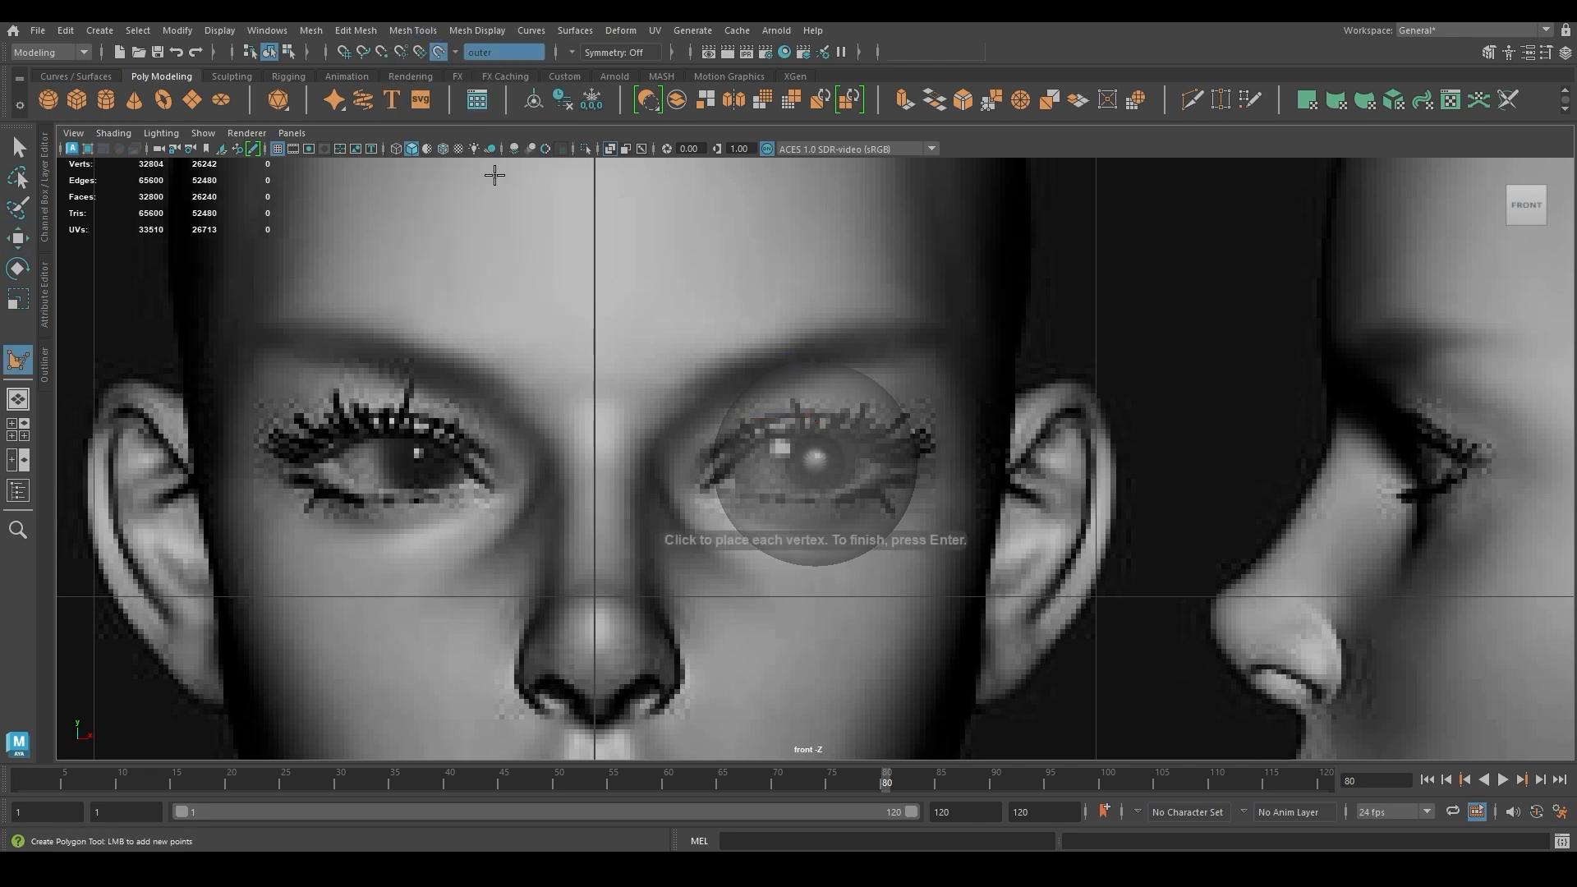
{"action": "scroll", "coordinate": [663, 523], "scroll_direction": "up", "scroll_amount": 4}
{"action": "scroll", "coordinate": [663, 524], "scroll_direction": "up", "scroll_amount": 1}
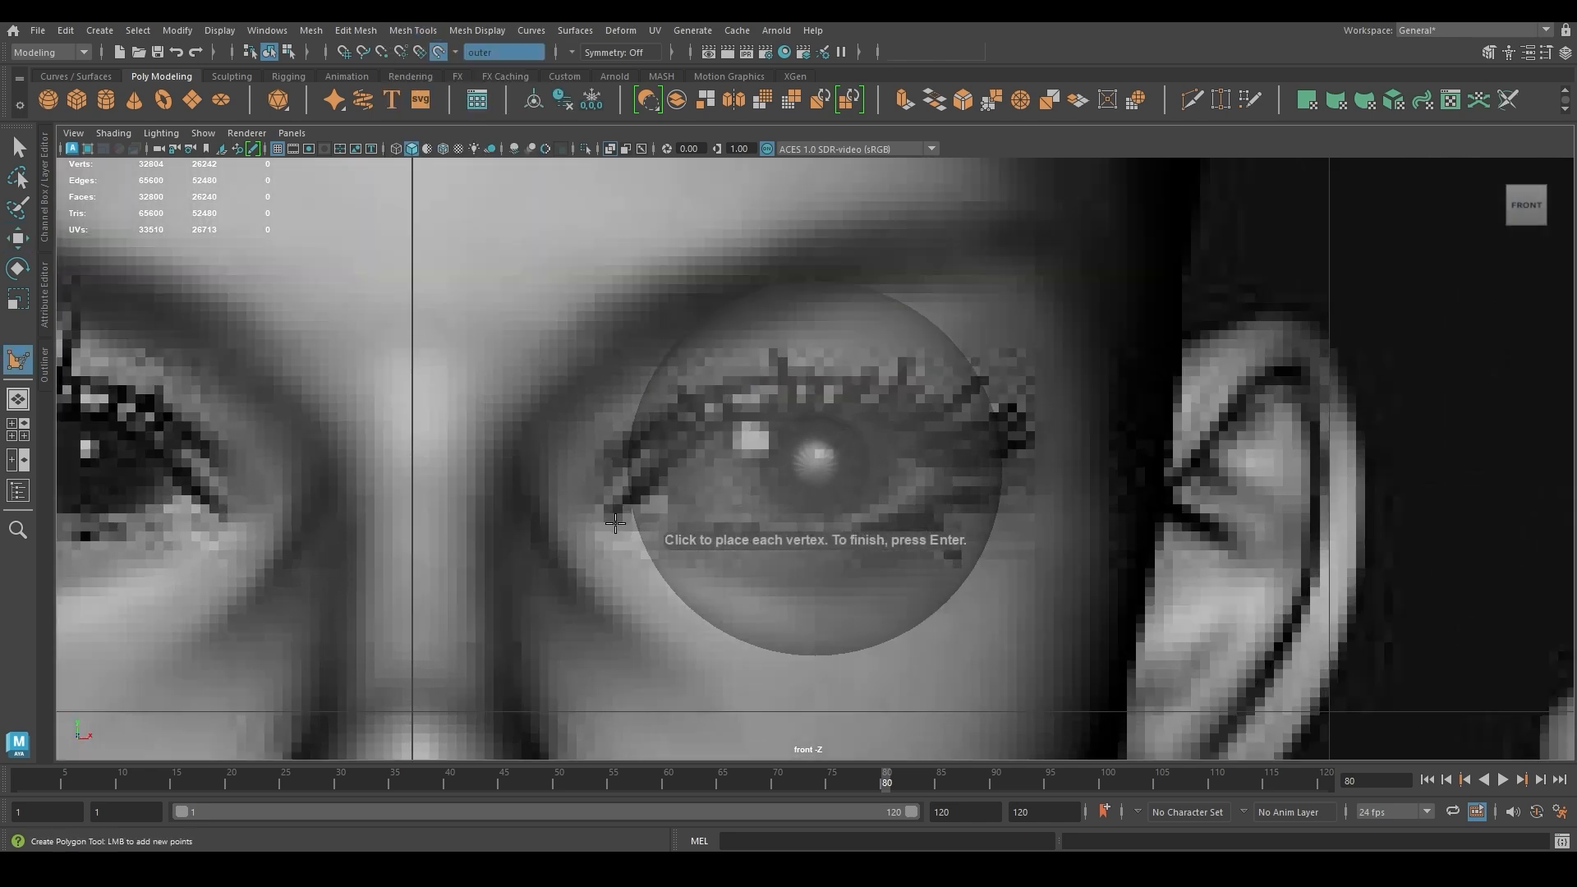
{"action": "left_click", "coordinate": [648, 484]}
{"action": "left_click", "coordinate": [718, 422]}
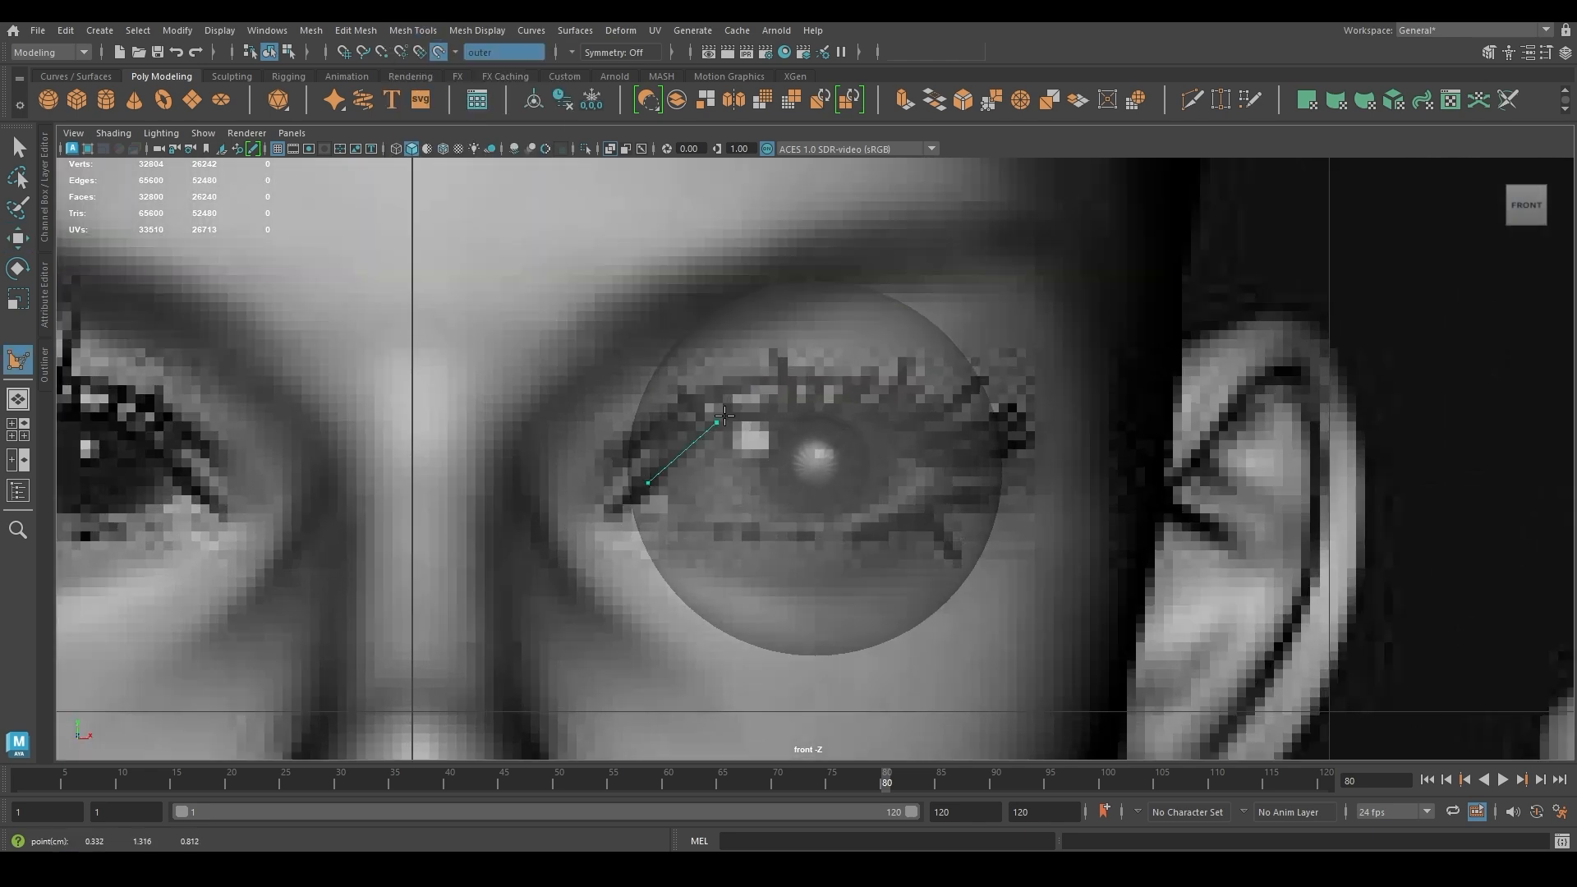
{"action": "left_click", "coordinate": [811, 402]}
{"action": "left_click", "coordinate": [913, 425]}
{"action": "left_click", "coordinate": [970, 465]}
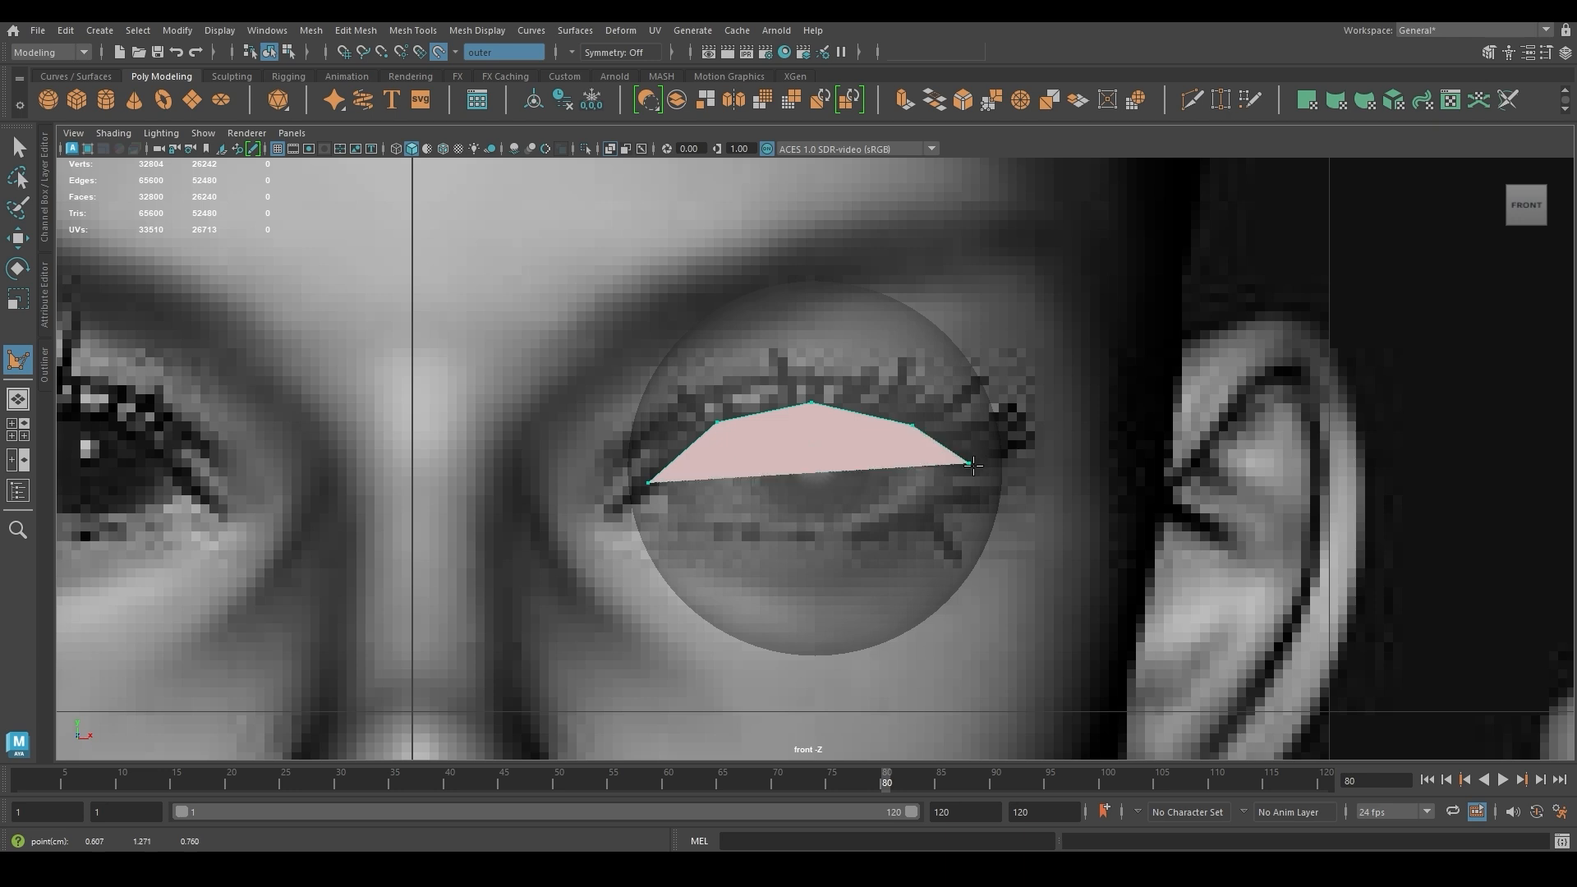
{"action": "left_click", "coordinate": [915, 529]}
{"action": "left_click", "coordinate": [834, 543]}
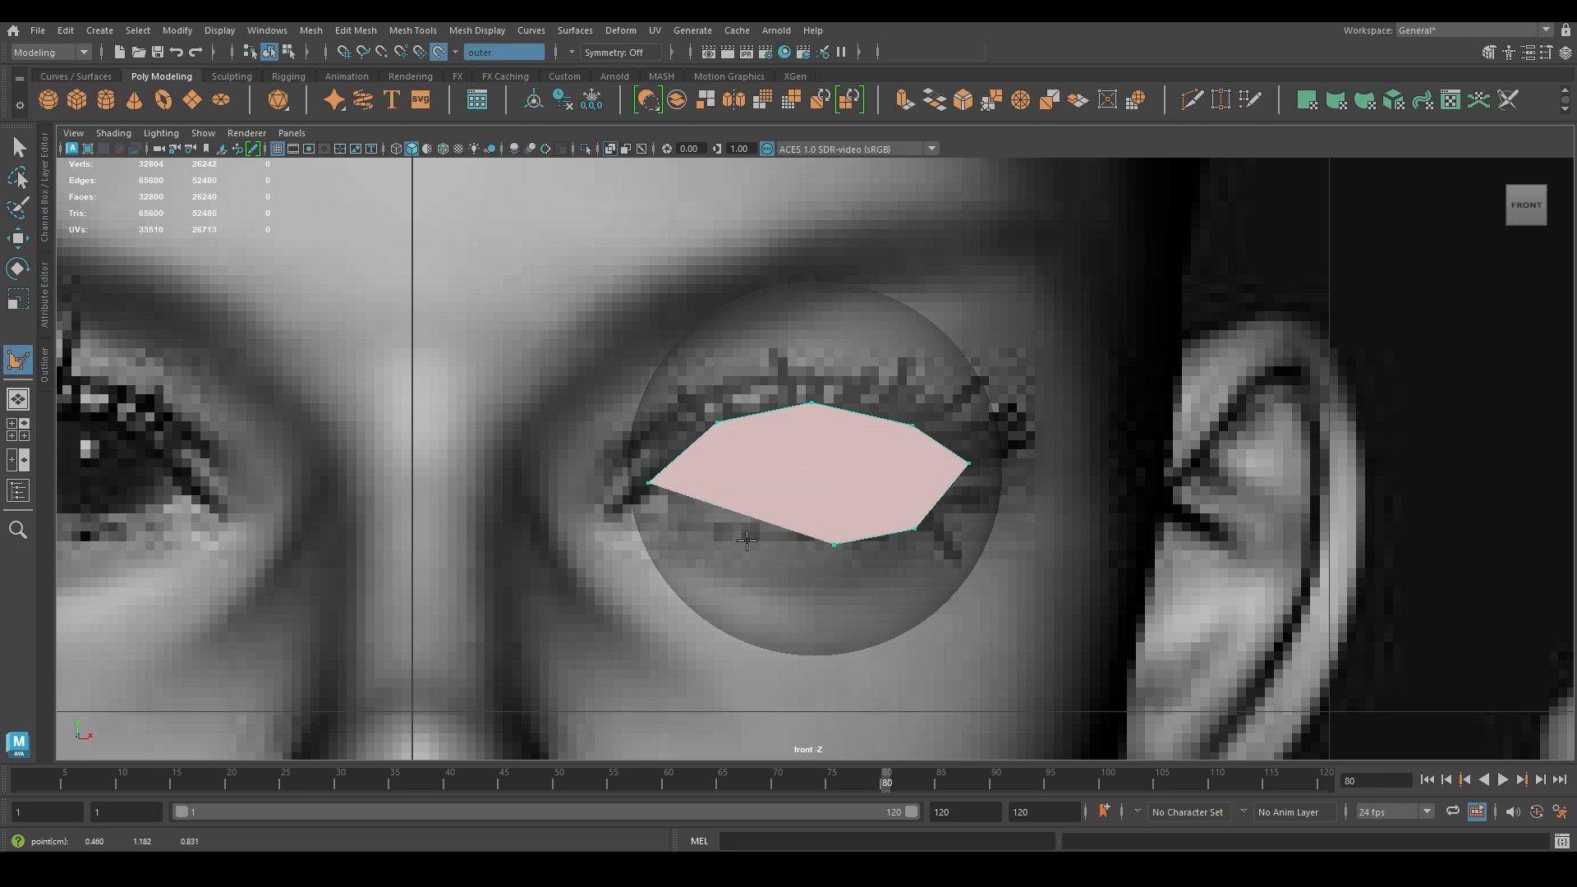
{"action": "left_click", "coordinate": [738, 535]}
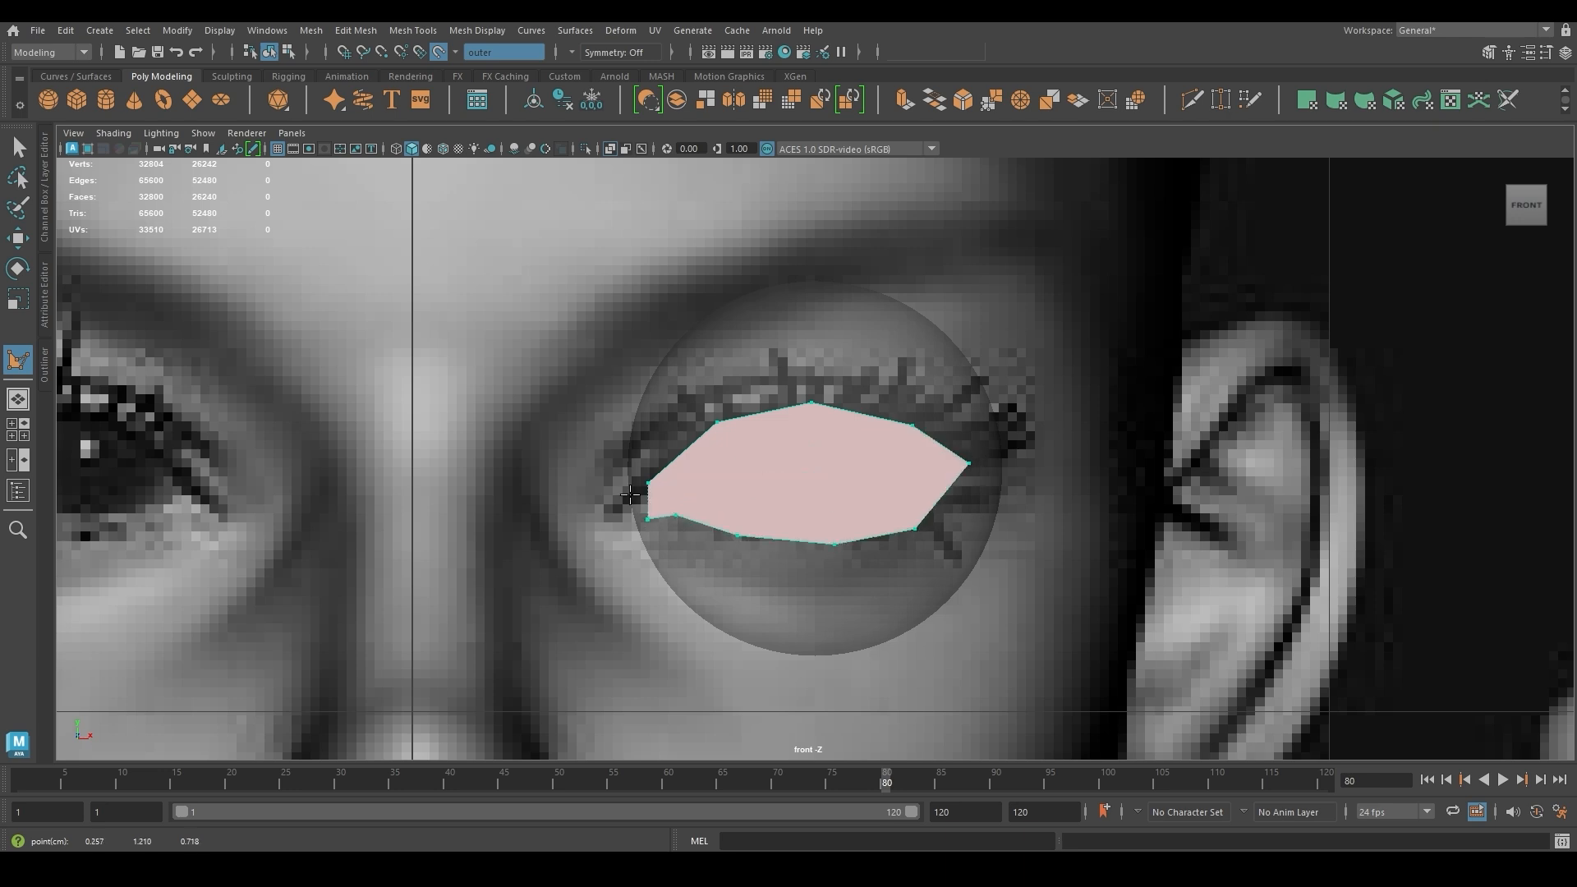
{"action": "key", "text": "Return"}
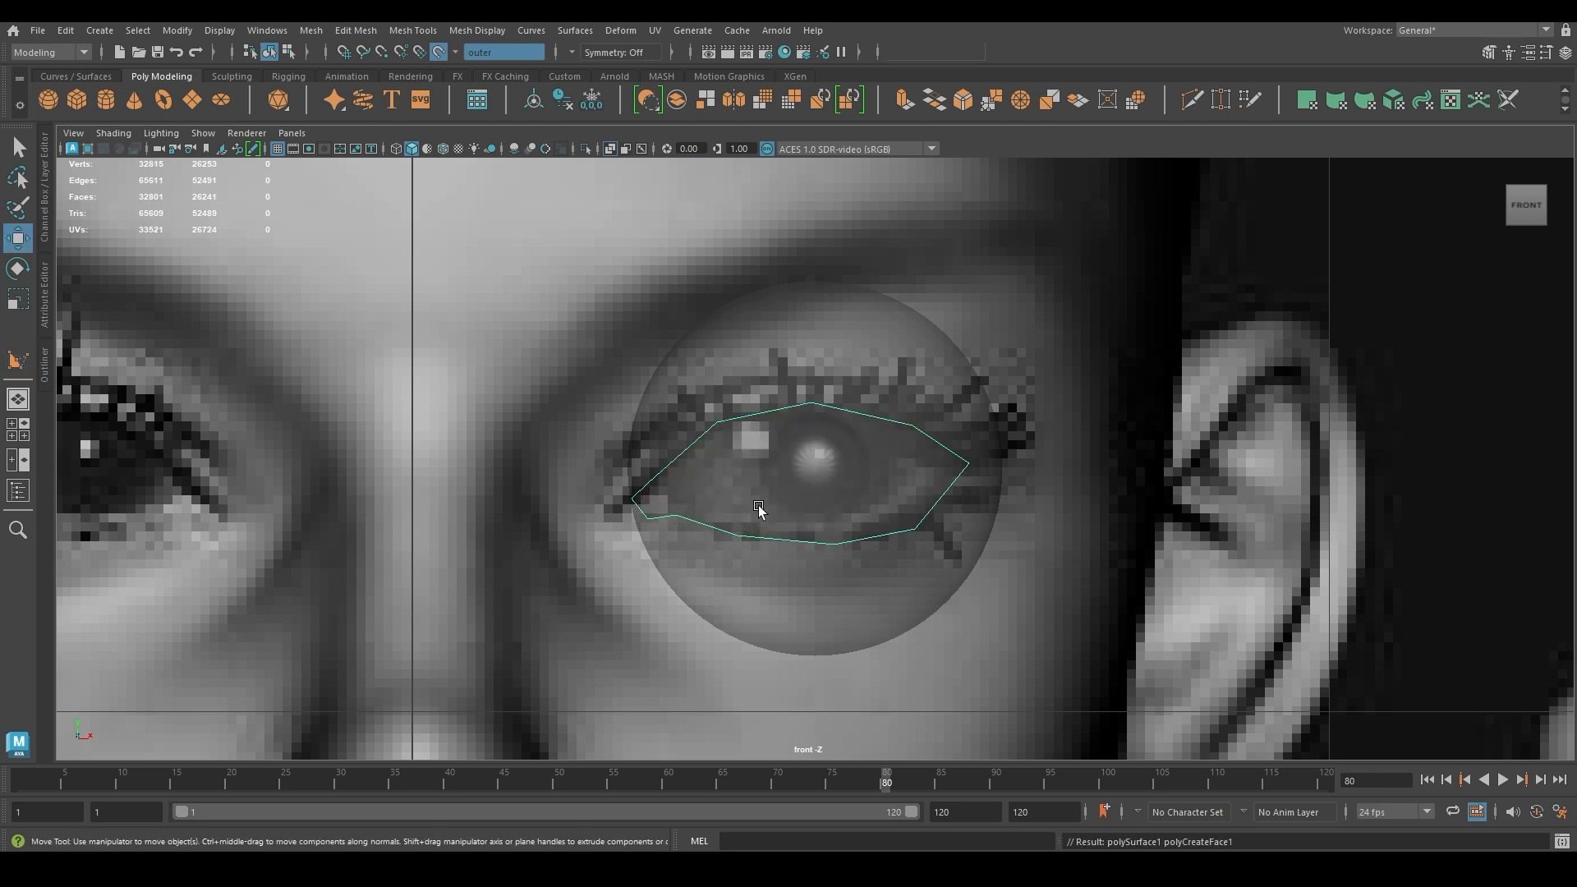
Select all border edges of the eye-shaped polygon and extrude them outward into a surrounding ring of faces
{"action": "right_click_drag", "start_coordinate": [758, 507], "coordinate": [760, 416]}
{"action": "double_click", "coordinate": [761, 412]}
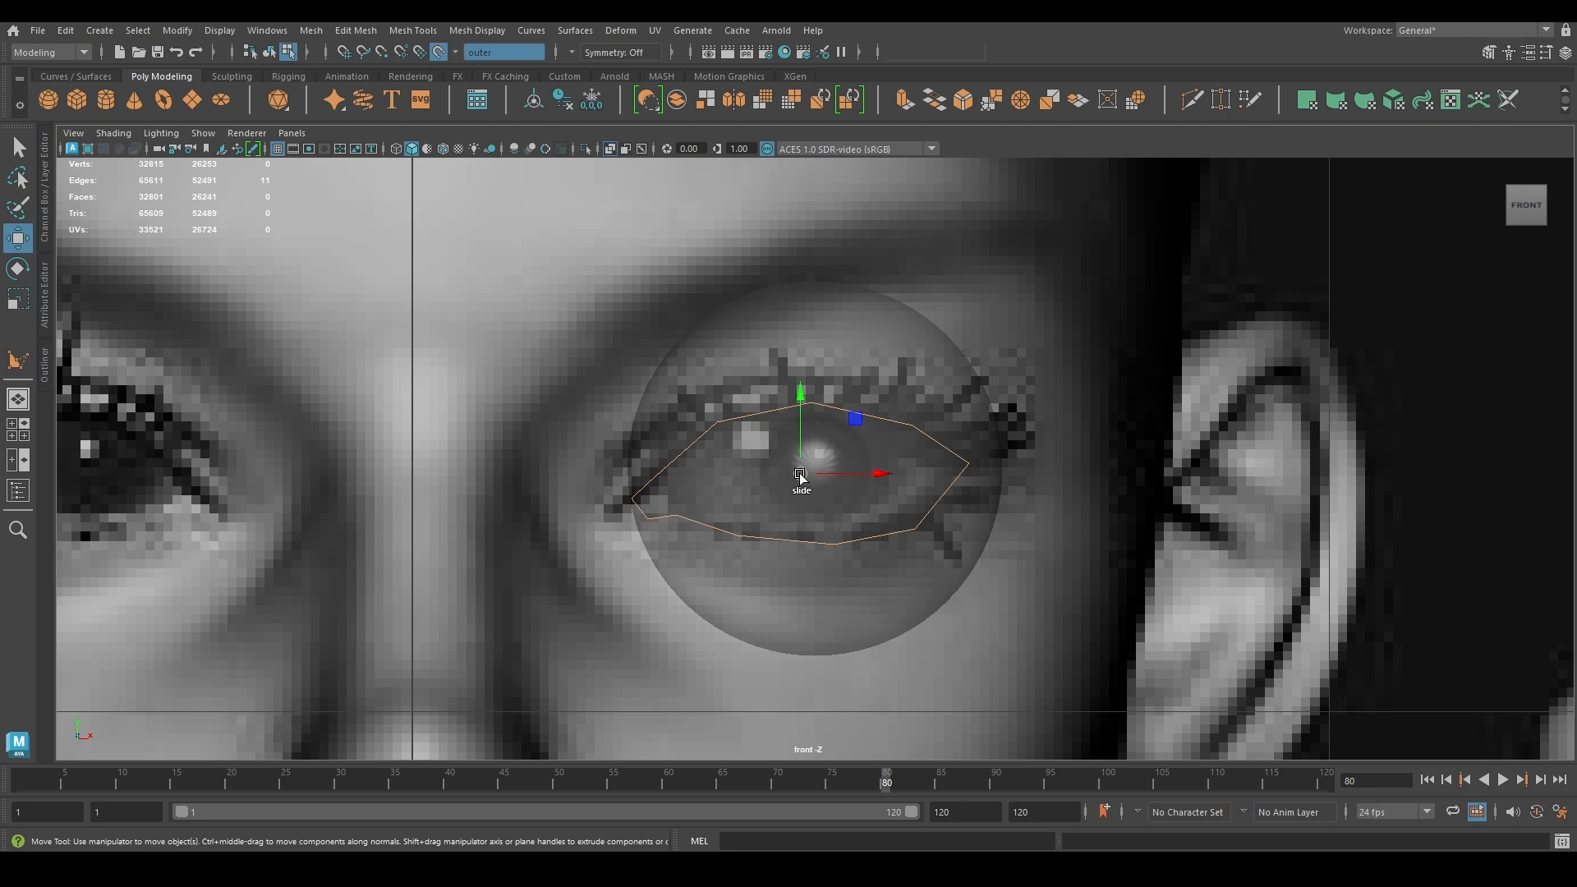
{"action": "key", "text": "ctrl+e"}
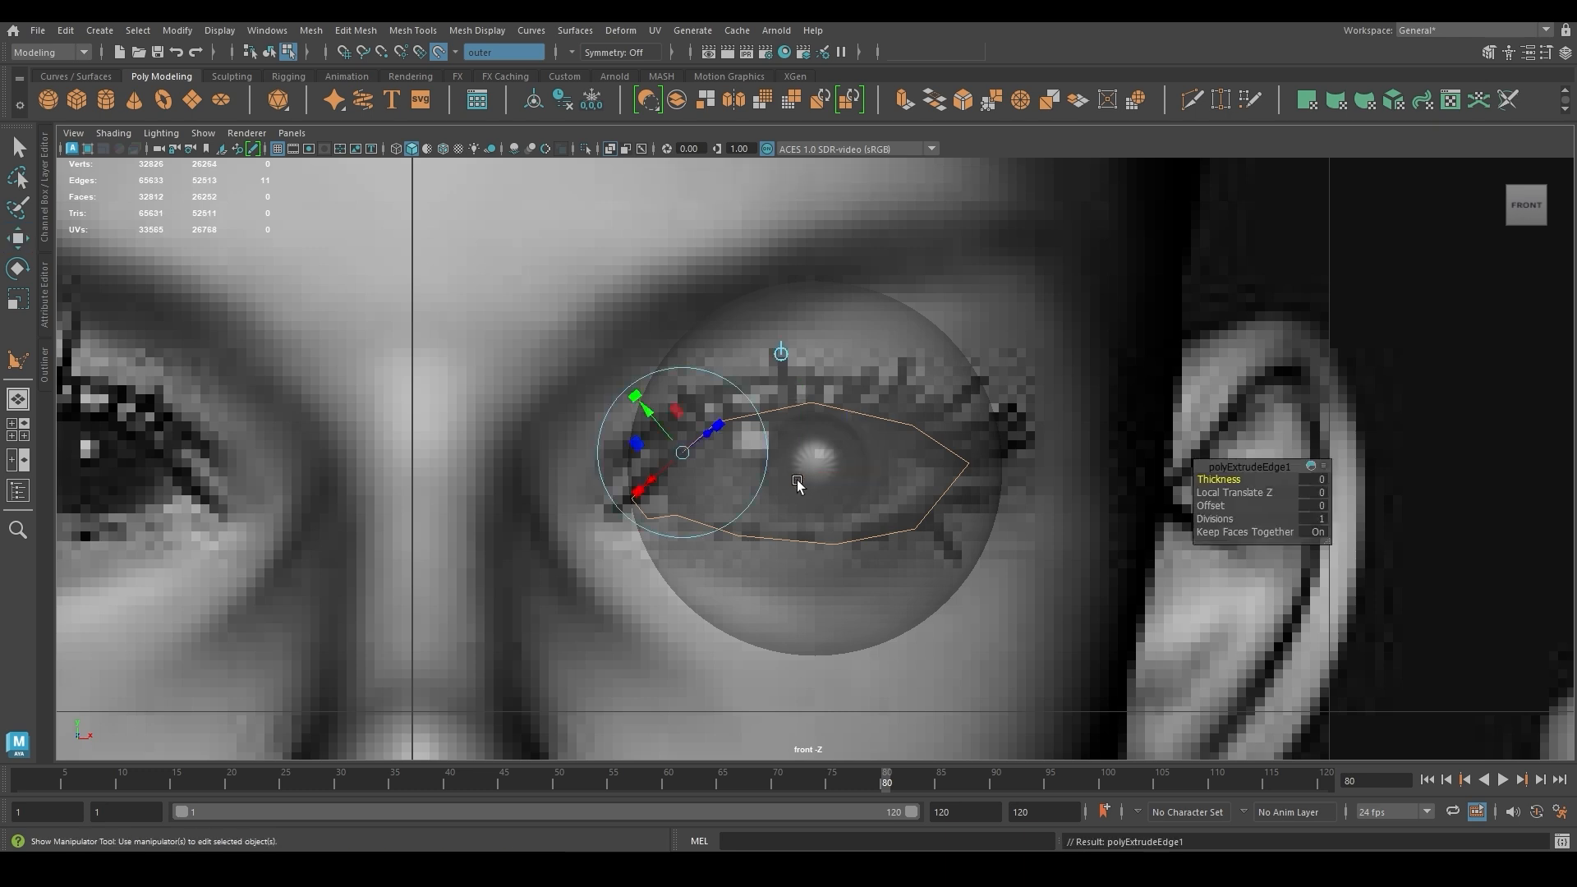
{"action": "left_click_drag", "start_coordinate": [656, 417], "coordinate": [623, 386]}
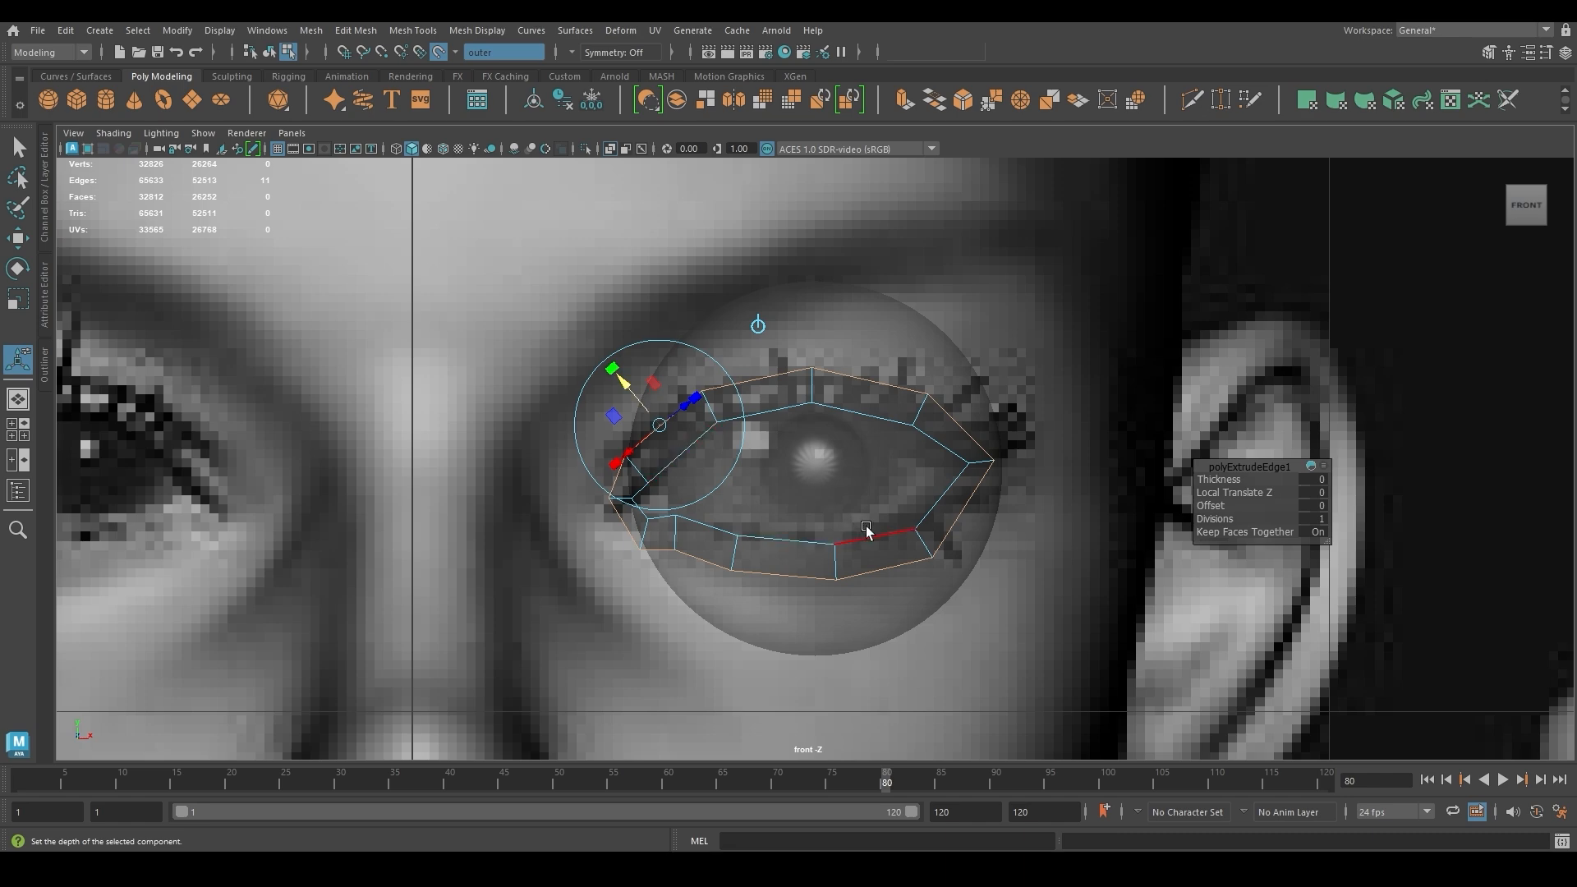
In the perspective view, select all faces of the eyelid mesh and reverse their normals
{"action": "left_click_drag", "start_coordinate": [867, 532], "coordinate": [1051, 526], "text": "alt"}
{"action": "key", "text": "space"}
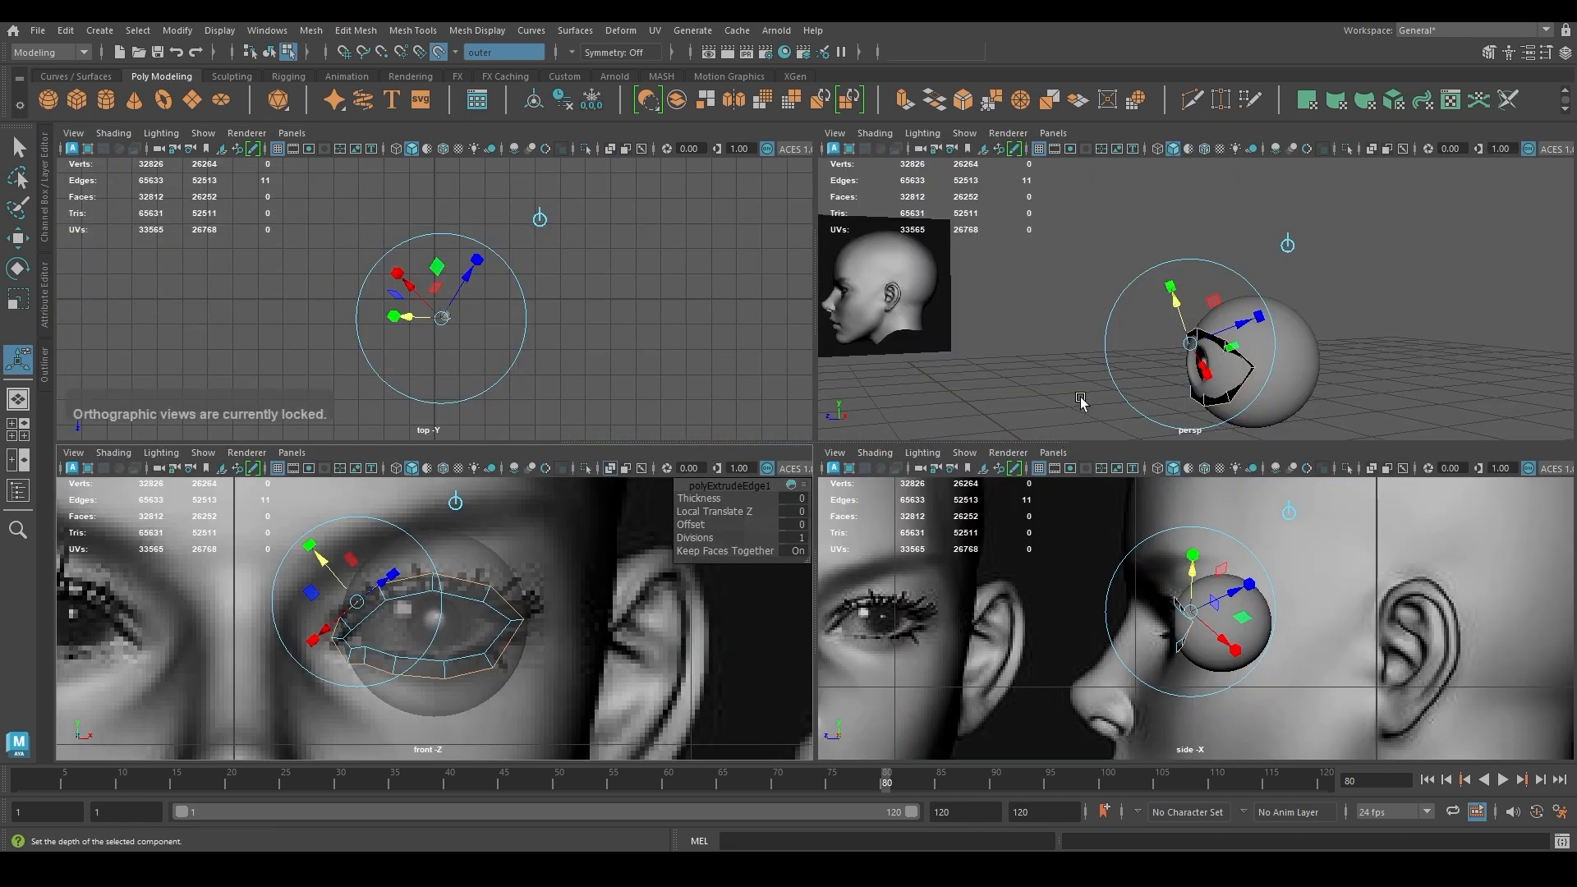
{"action": "key", "text": "space"}
{"action": "left_click_drag", "start_coordinate": [1018, 592], "coordinate": [867, 597], "text": "alt"}
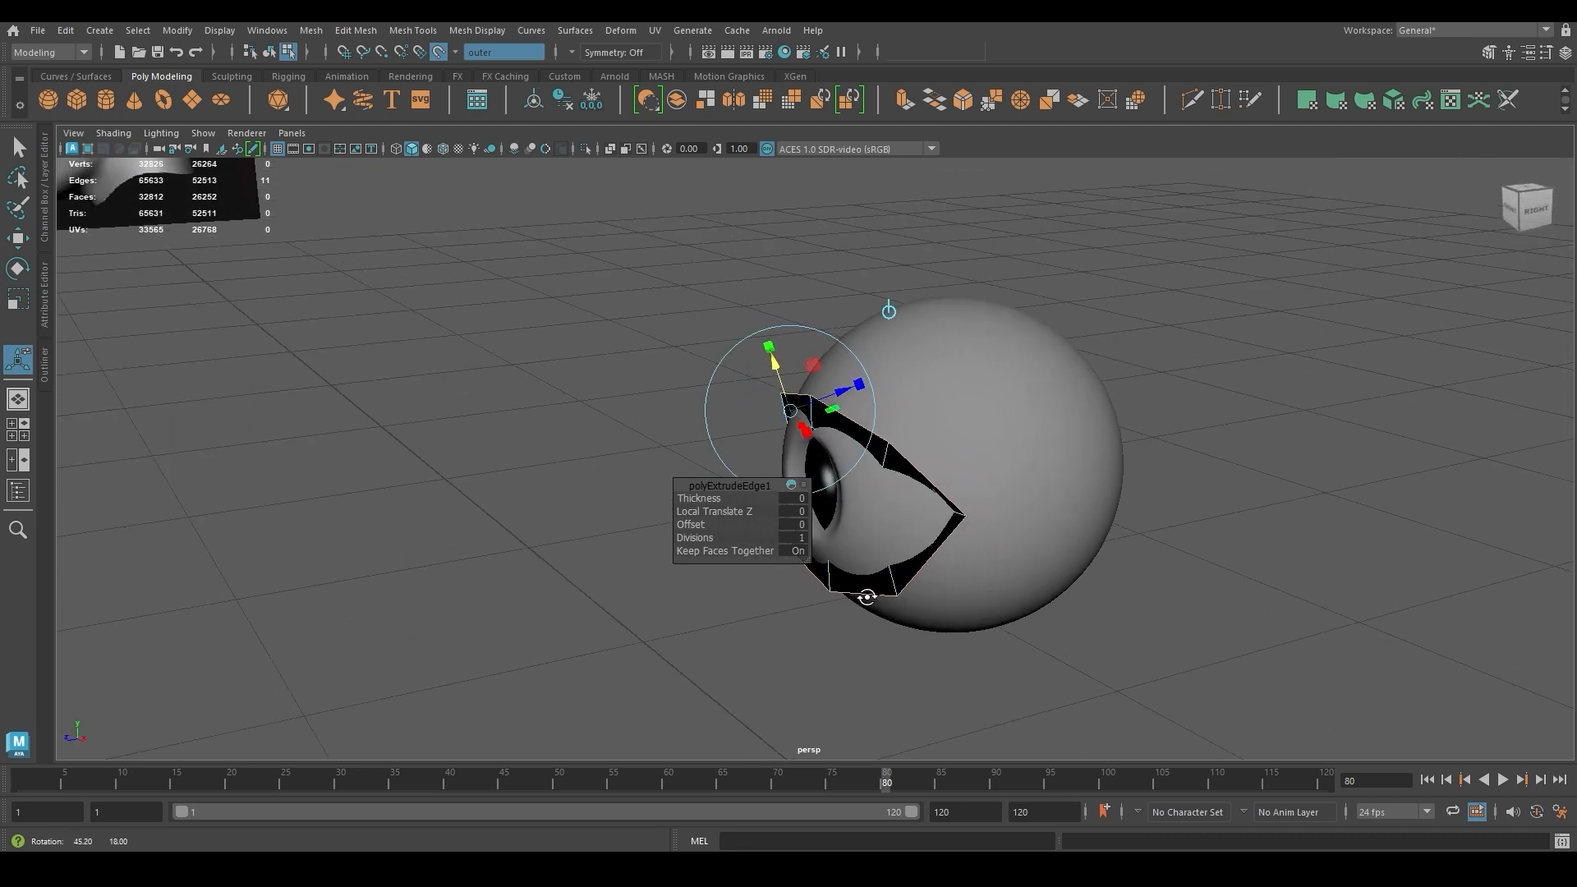
{"action": "key", "text": "q"}
{"action": "key", "text": "F8"}
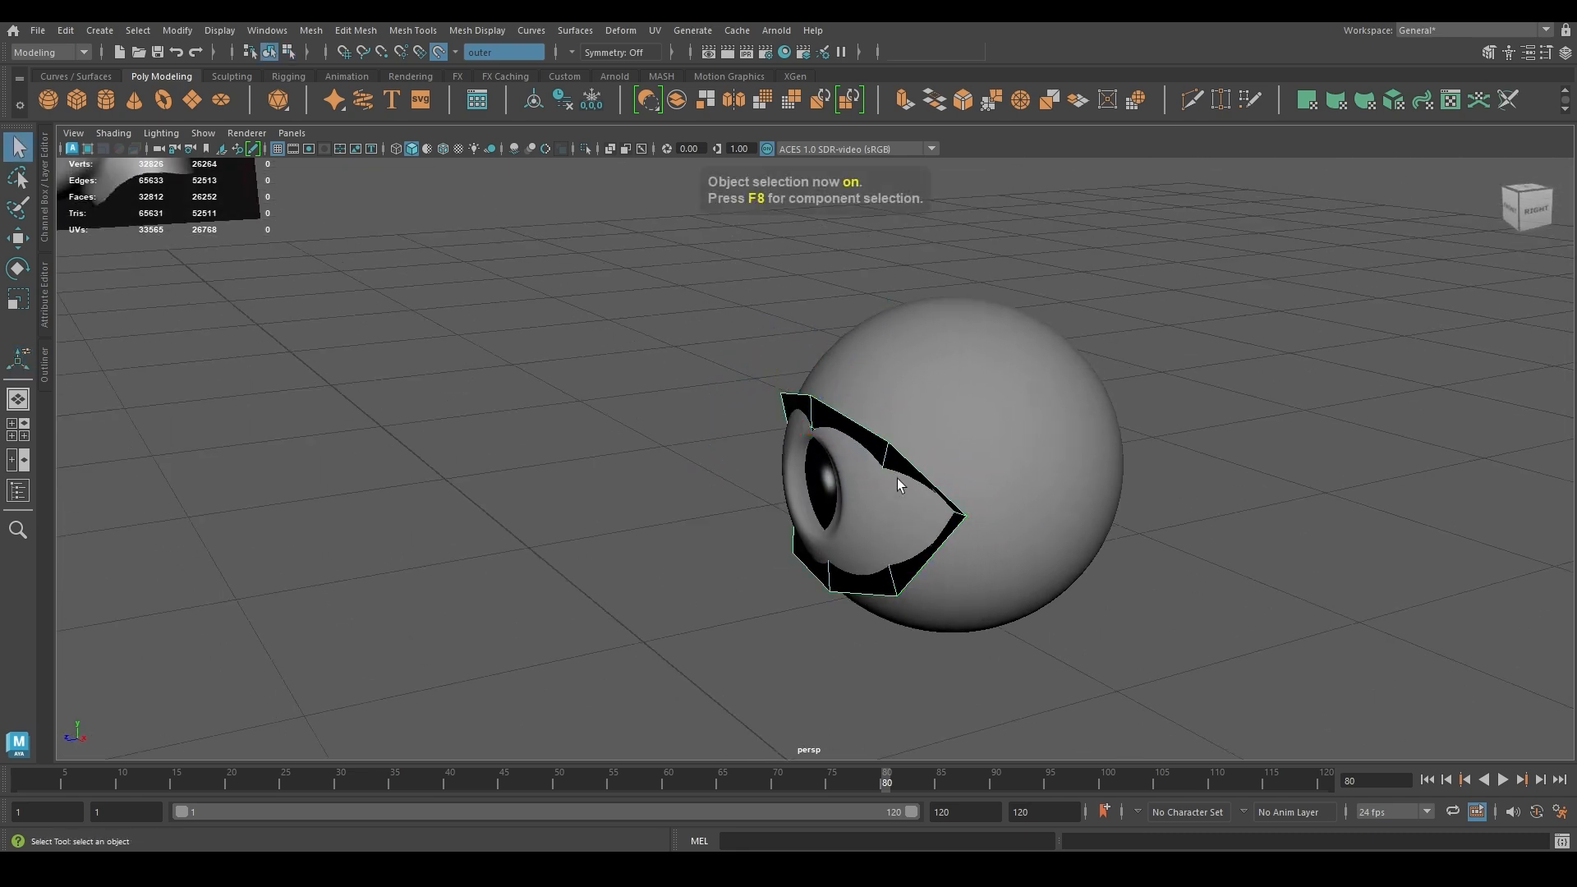
{"action": "key", "text": "F11"}
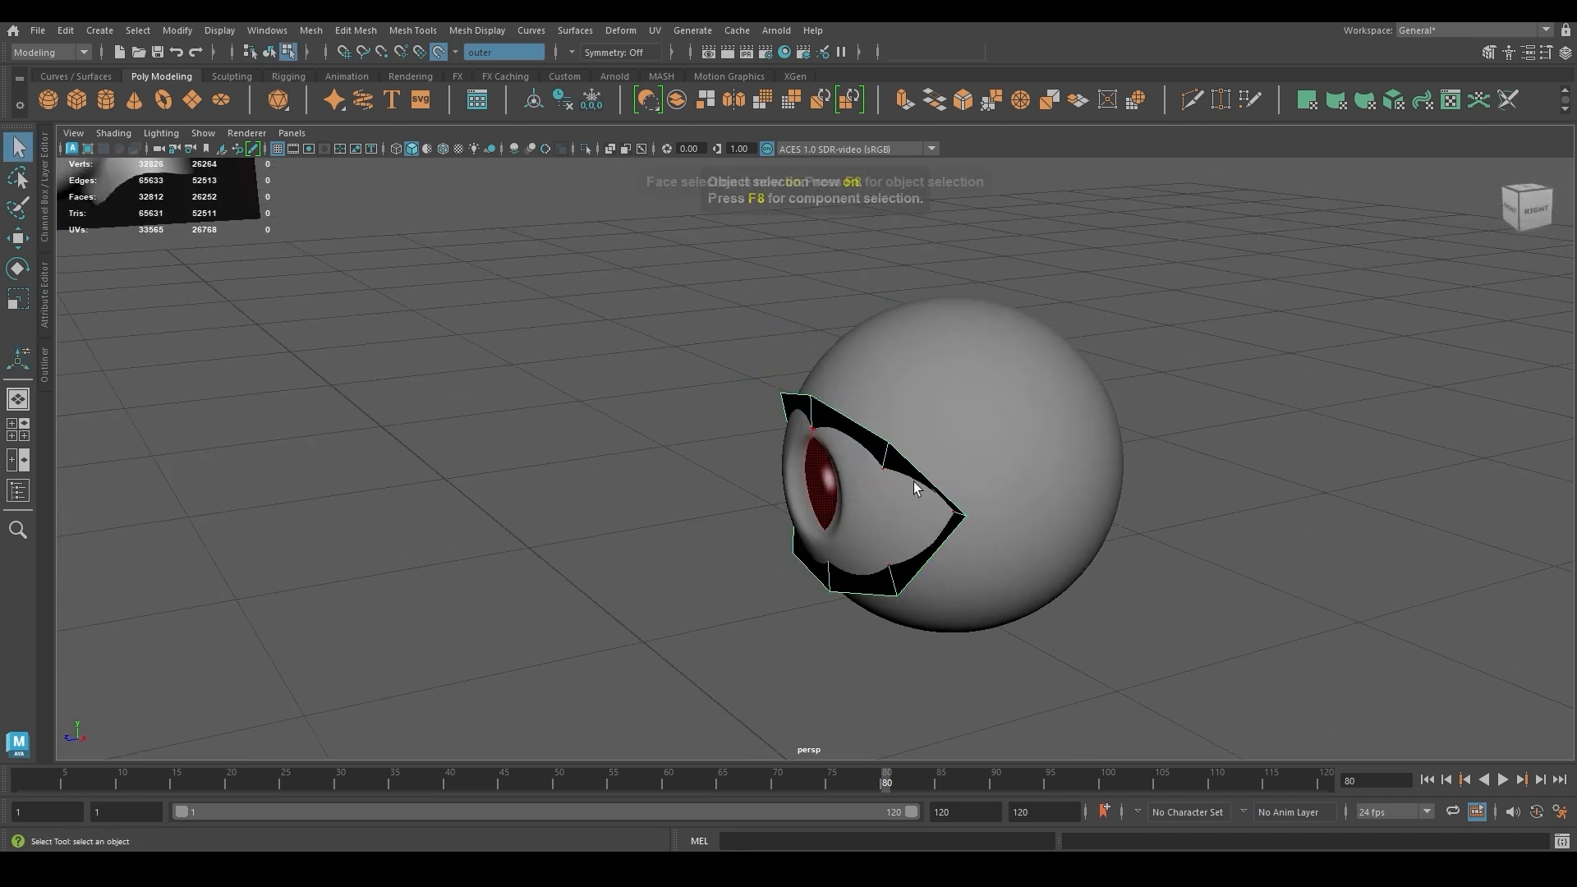
{"action": "double_click", "coordinate": [906, 469]}
{"action": "left_click_drag", "start_coordinate": [664, 687], "coordinate": [769, 659], "text": "alt"}
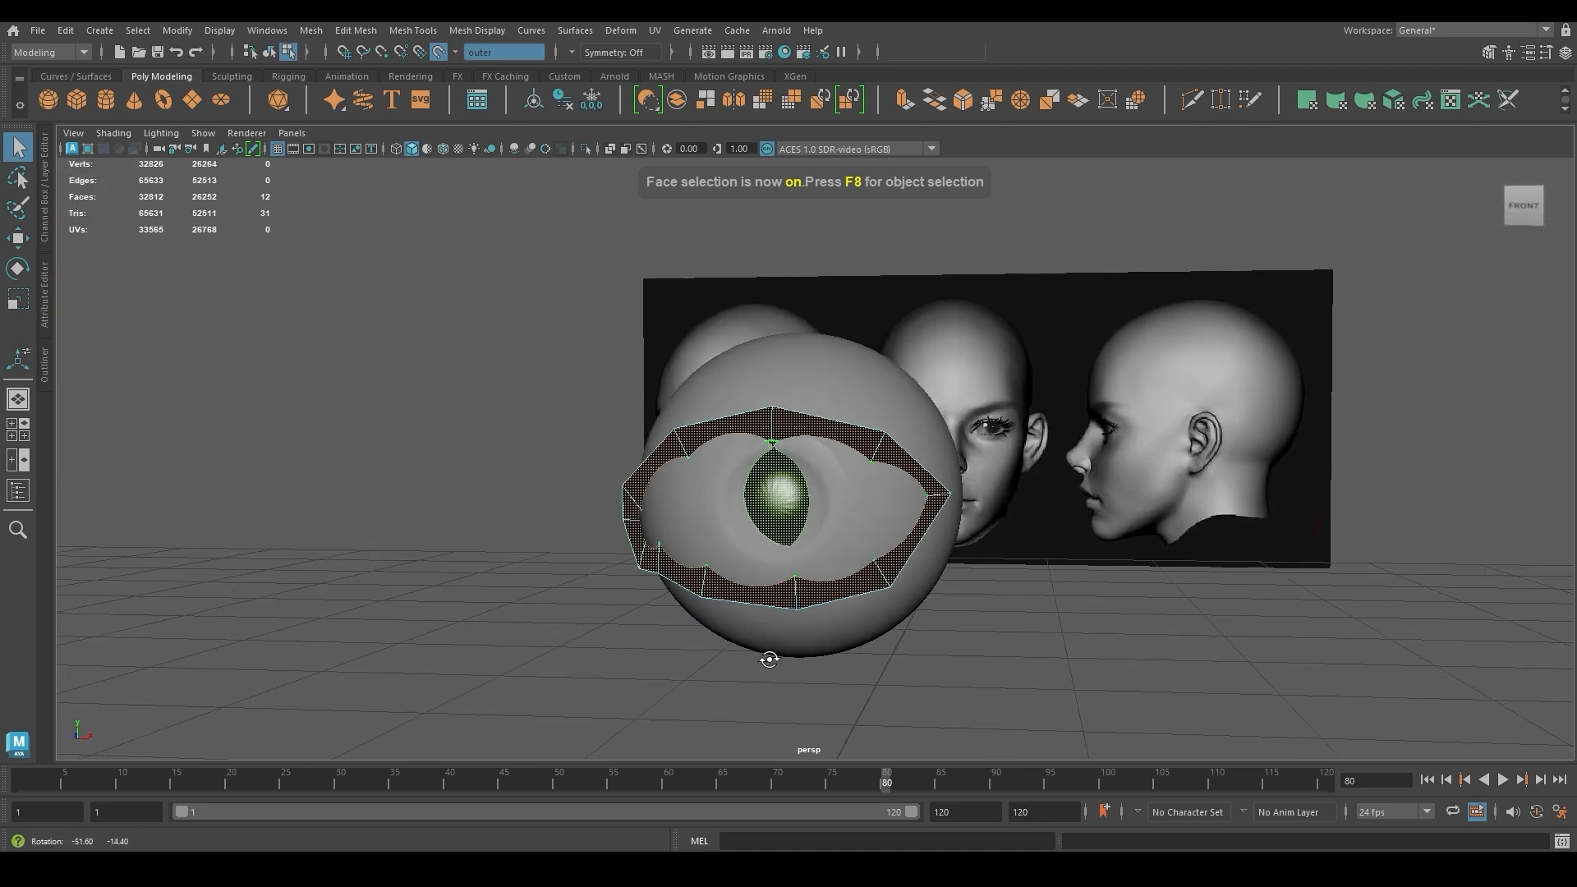
{"action": "left_click", "coordinate": [465, 33]}
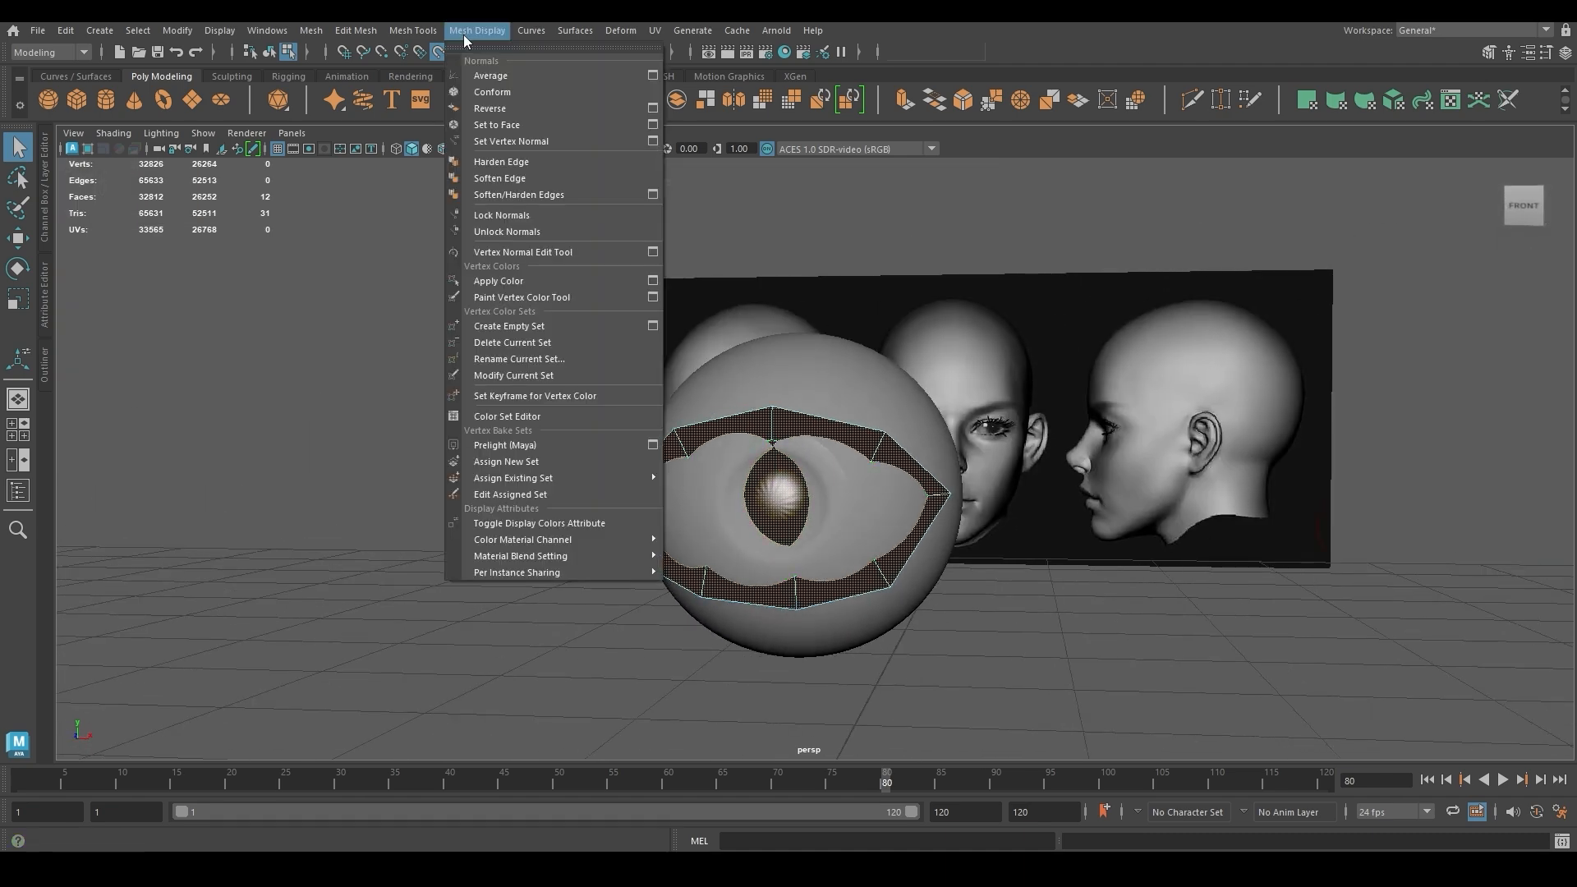
{"action": "left_click", "coordinate": [490, 106]}
Delete the large central face so that only the eyelid ring is left
{"action": "key", "text": "w"}
{"action": "left_click_drag", "start_coordinate": [493, 447], "coordinate": [529, 538], "text": "alt"}
{"action": "left_click", "coordinate": [528, 538]}
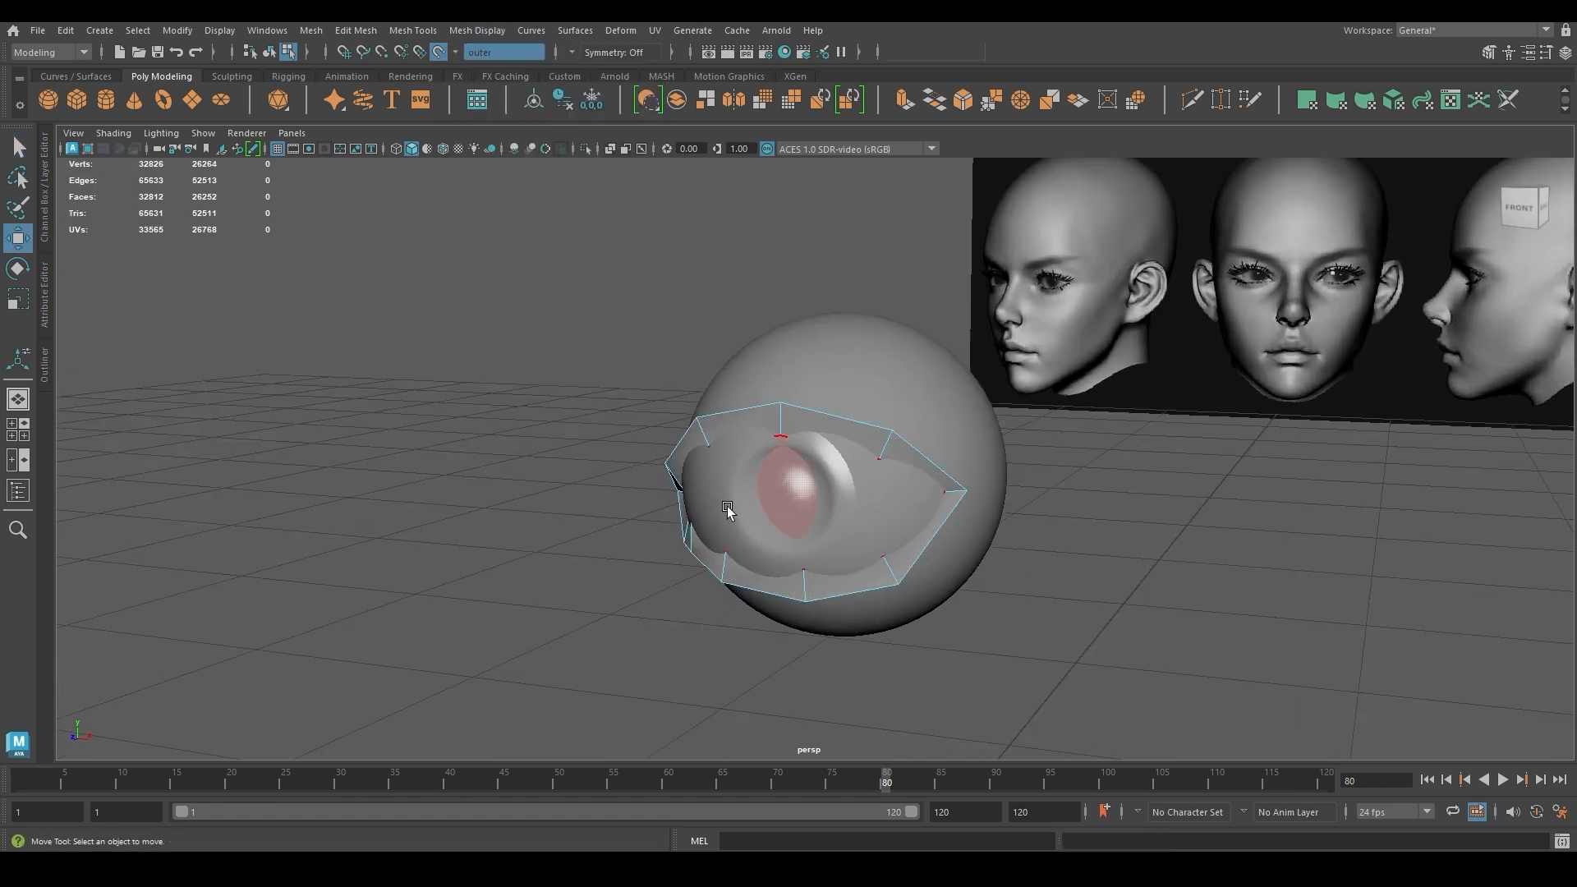
{"action": "left_click", "coordinate": [742, 496]}
{"action": "key", "text": "Delete"}
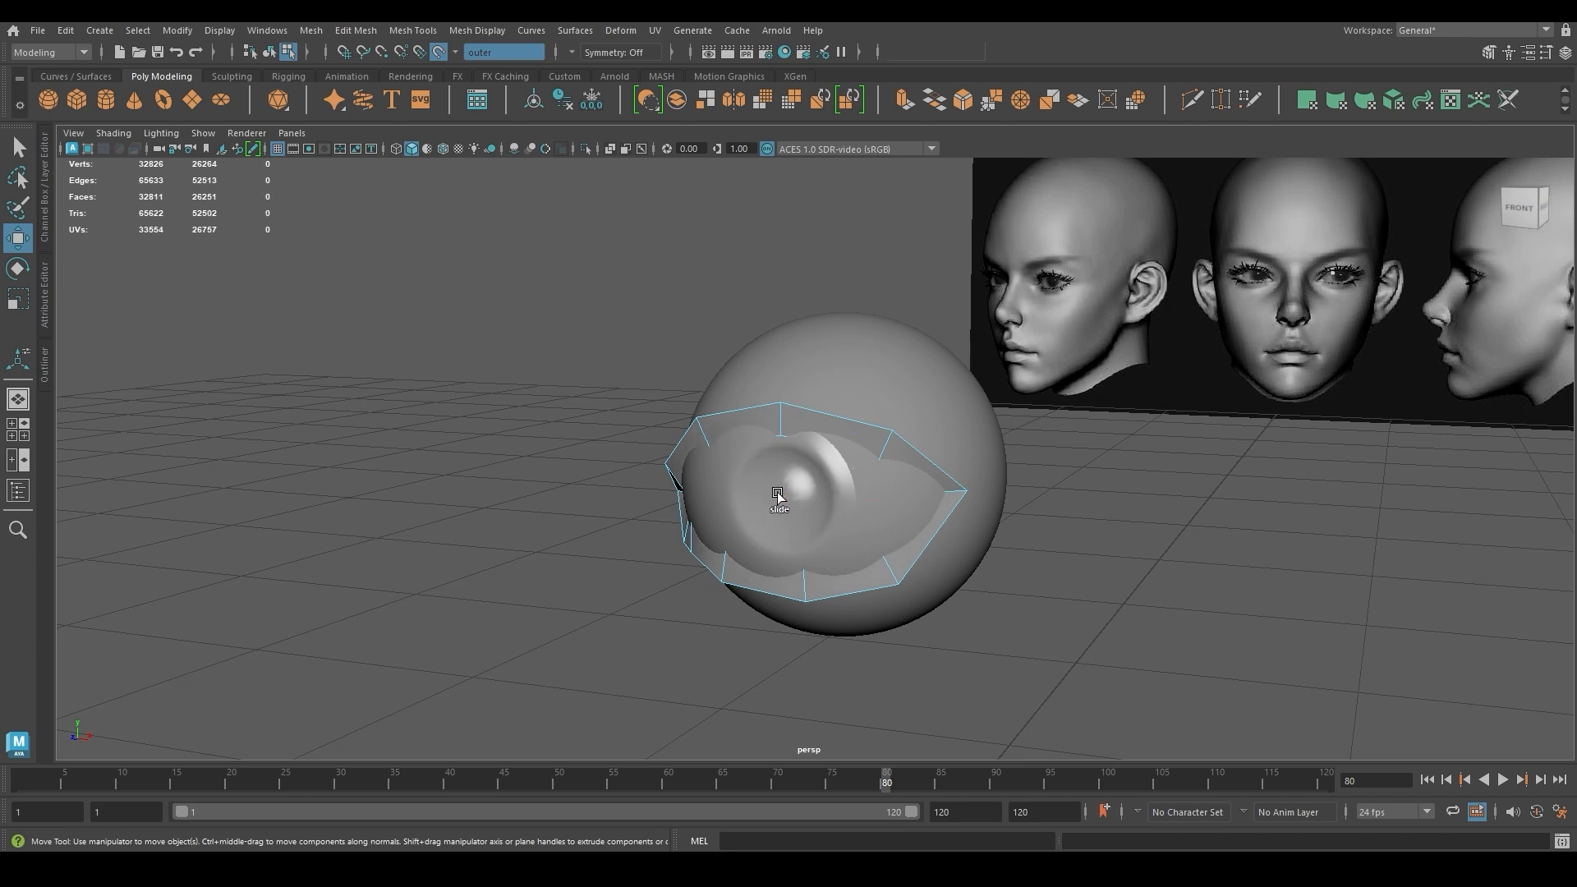
Turn off the live surface in object mode and center the eyelid ring's pivot
{"action": "left_click_drag", "start_coordinate": [810, 605], "coordinate": [686, 580], "text": "alt"}
{"action": "key", "text": "F8"}
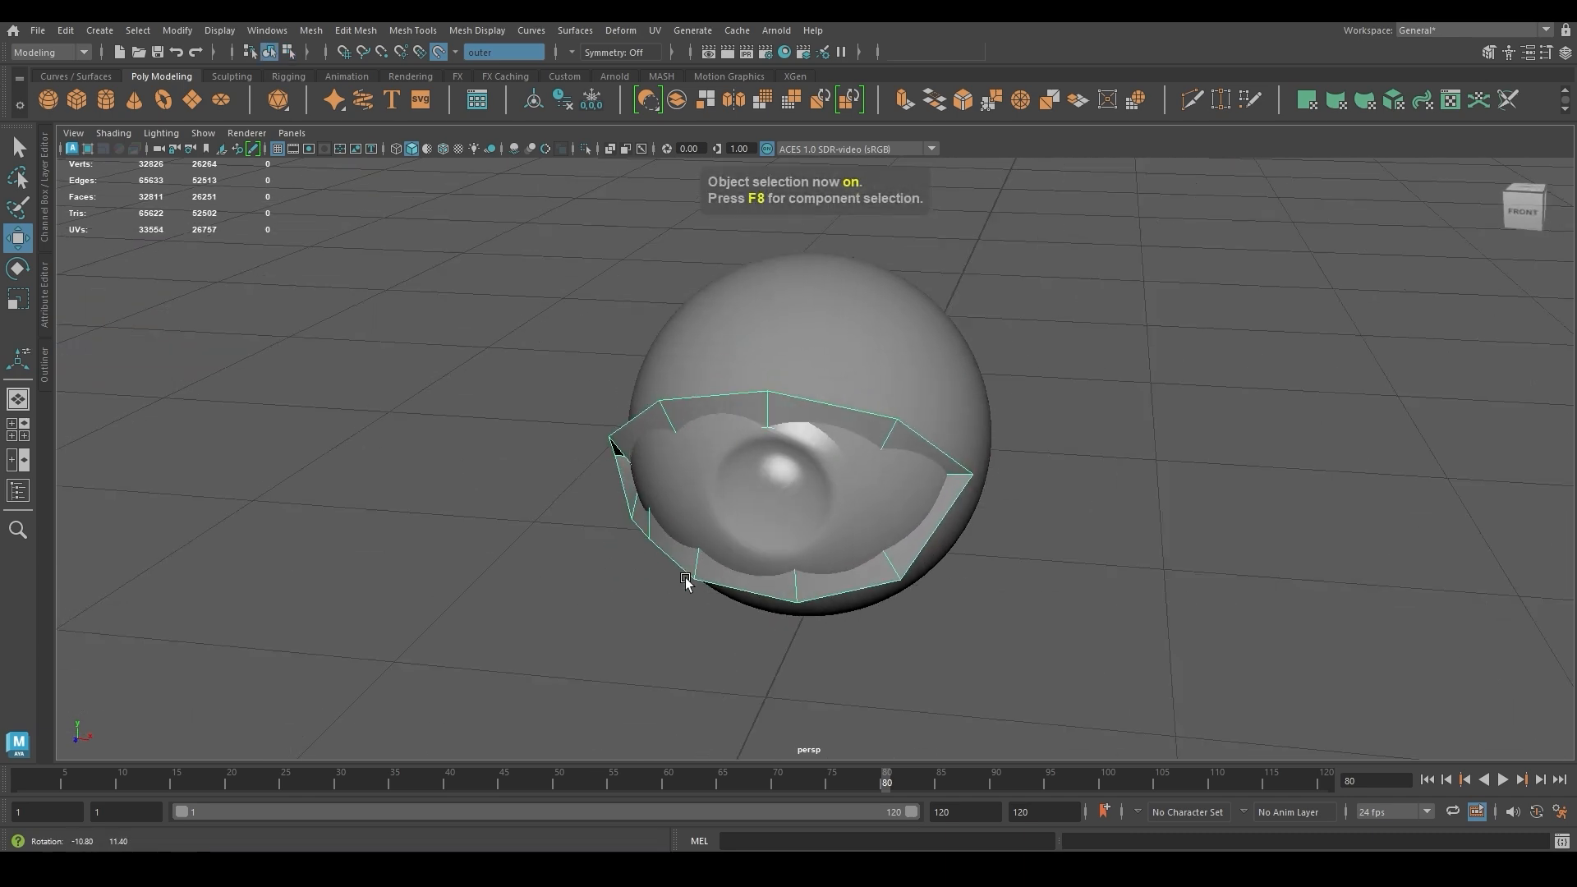
{"action": "left_click", "coordinate": [440, 54]}
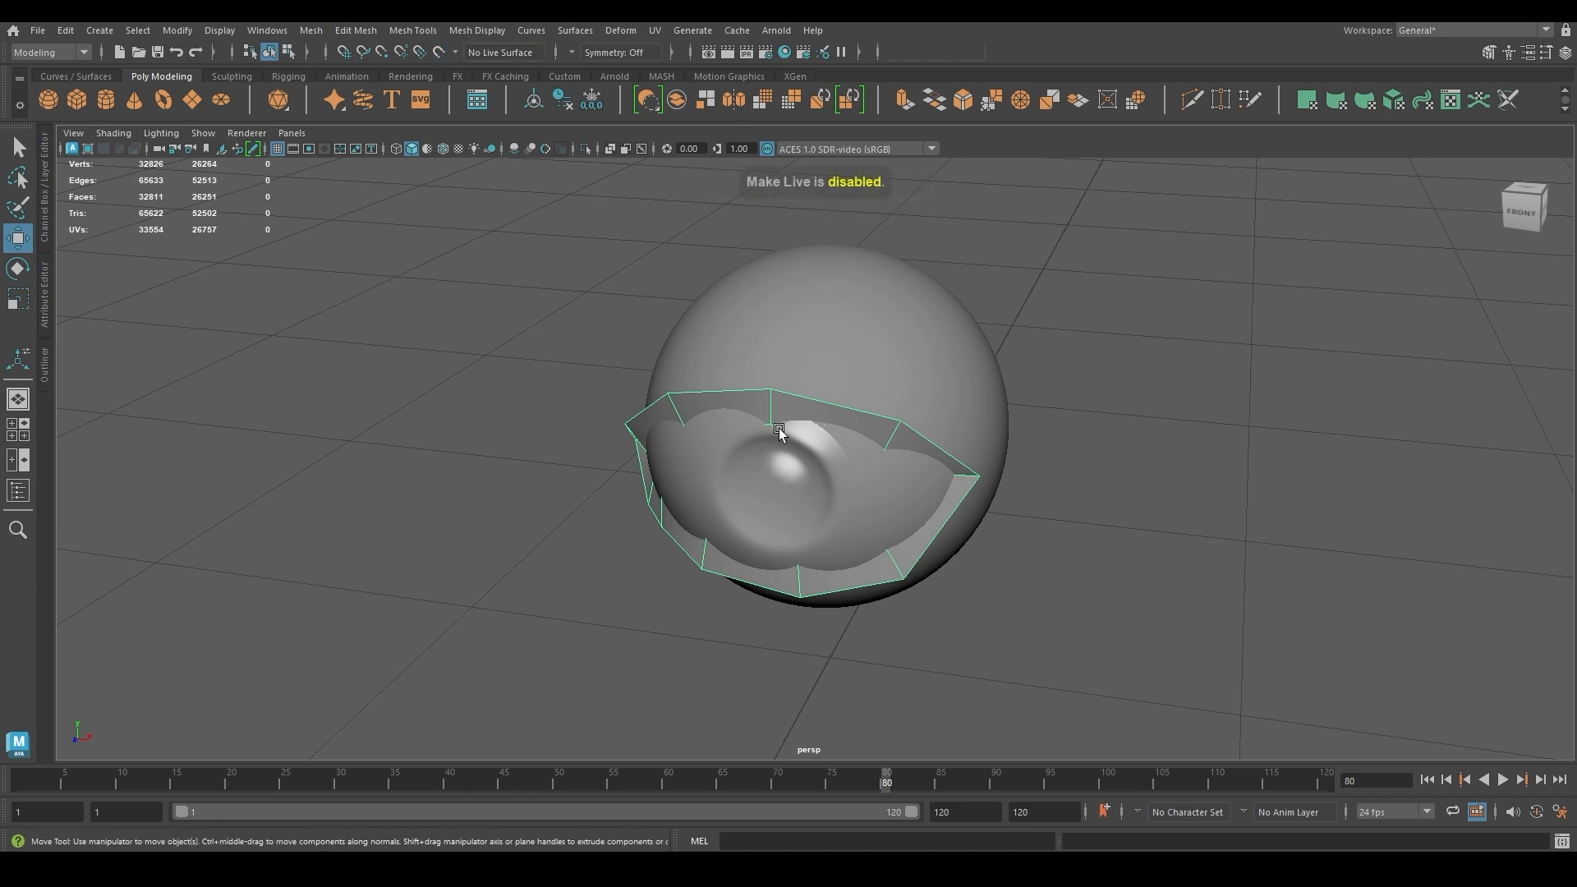
{"action": "left_click", "coordinate": [536, 102]}
Move the eyelid ring slightly forward off the eyeball and adjust the vertex pair at its inner corner
{"action": "left_click_drag", "start_coordinate": [813, 624], "coordinate": [783, 498], "text": "alt"}
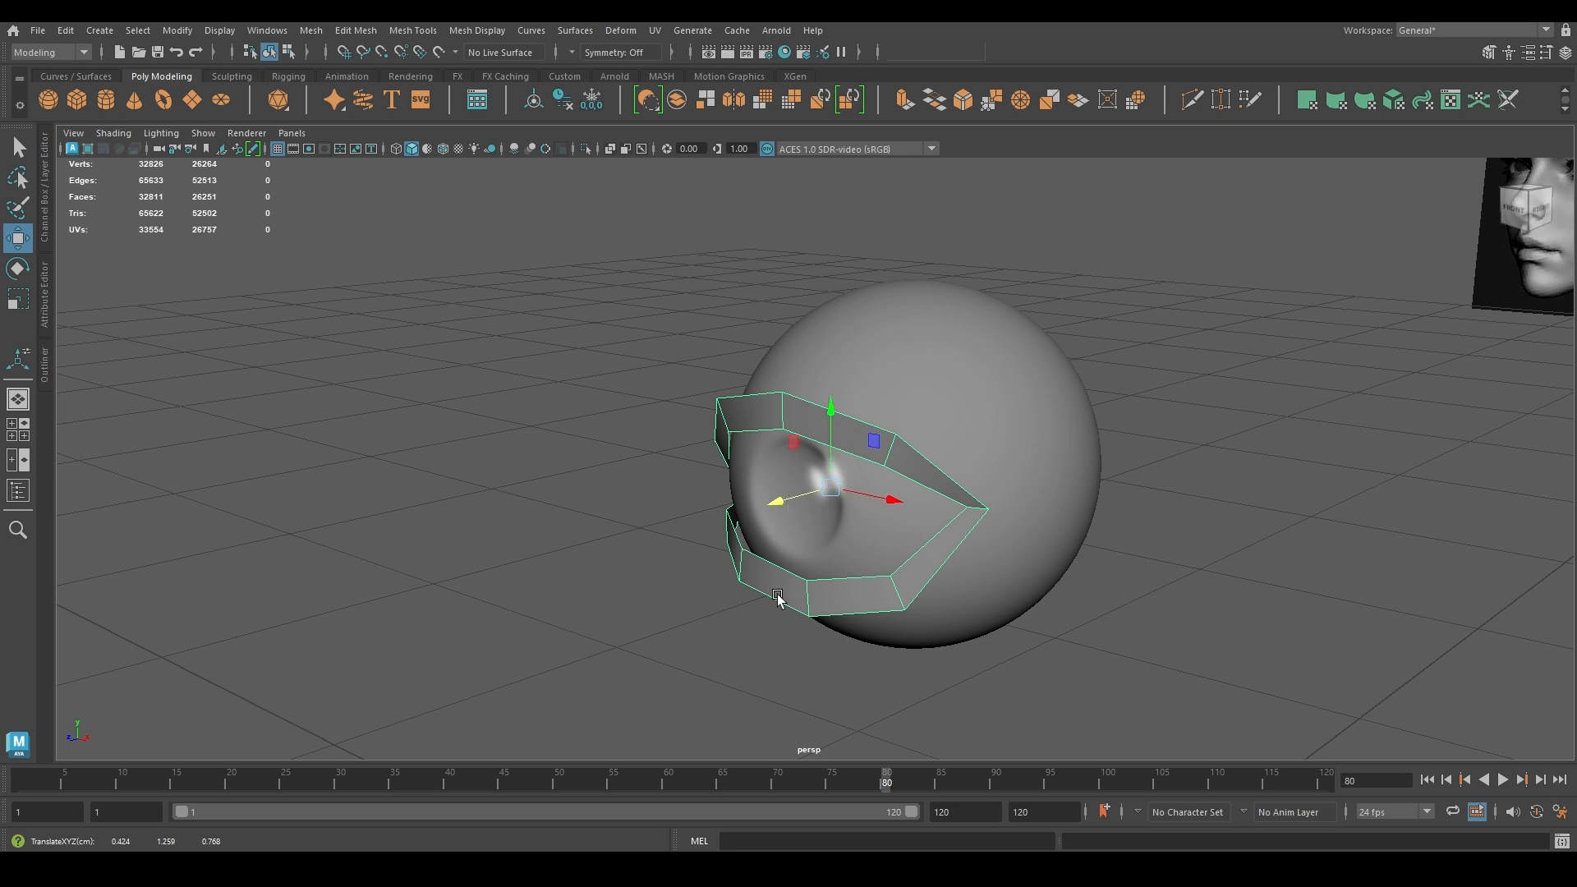
{"action": "left_click_drag", "start_coordinate": [777, 594], "coordinate": [817, 625], "text": "alt"}
{"action": "left_click_drag", "start_coordinate": [676, 638], "coordinate": [680, 602], "text": "alt"}
{"action": "key", "text": "F8"}
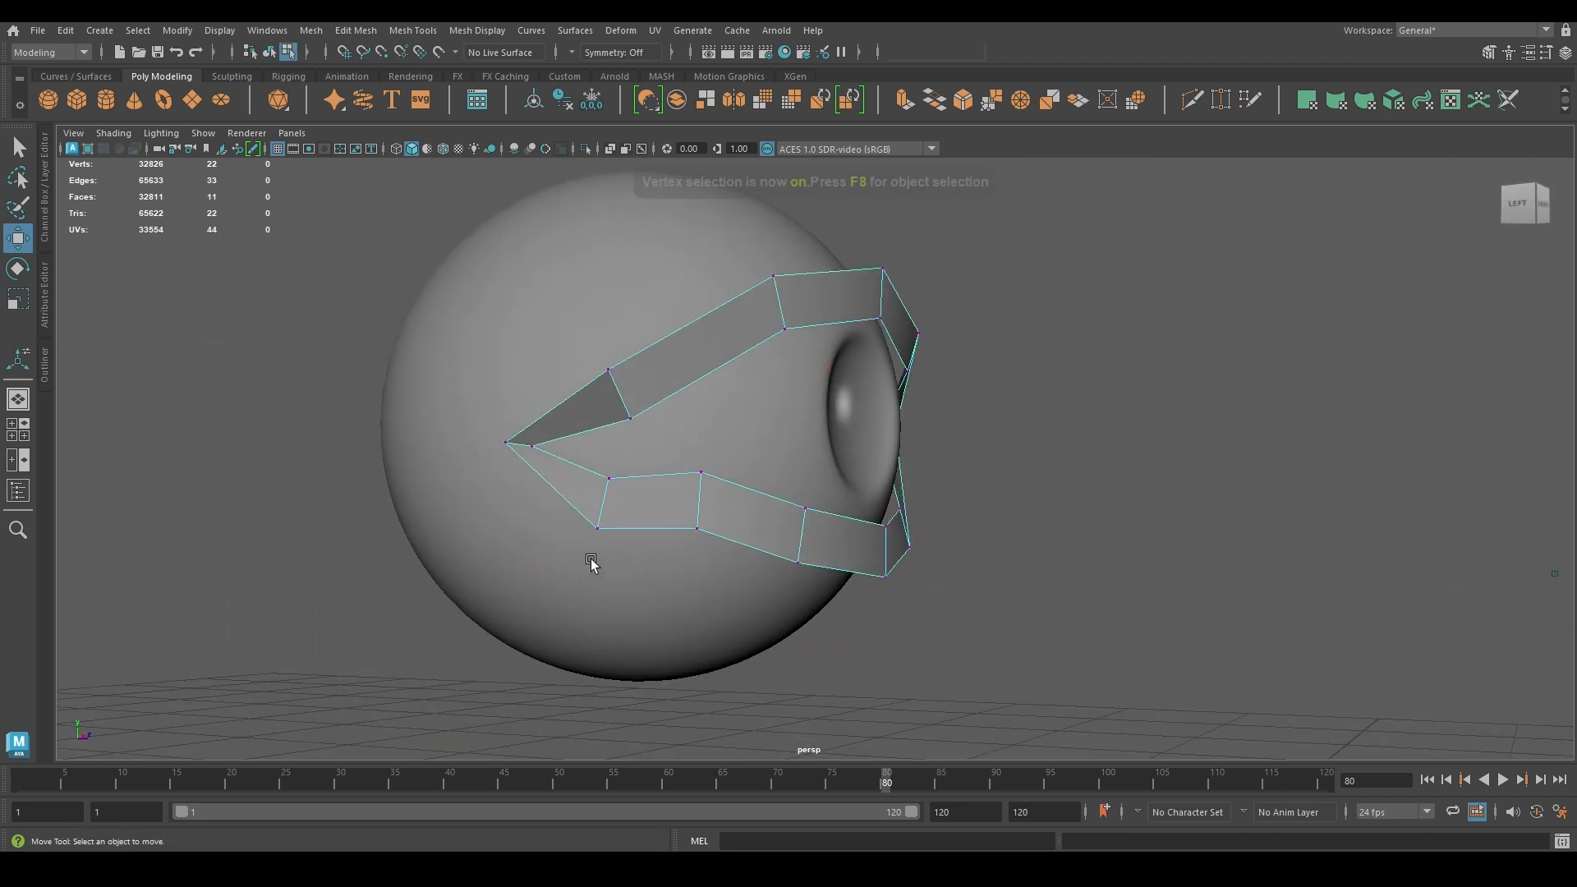
{"action": "left_click_drag", "start_coordinate": [474, 414], "coordinate": [803, 687]}
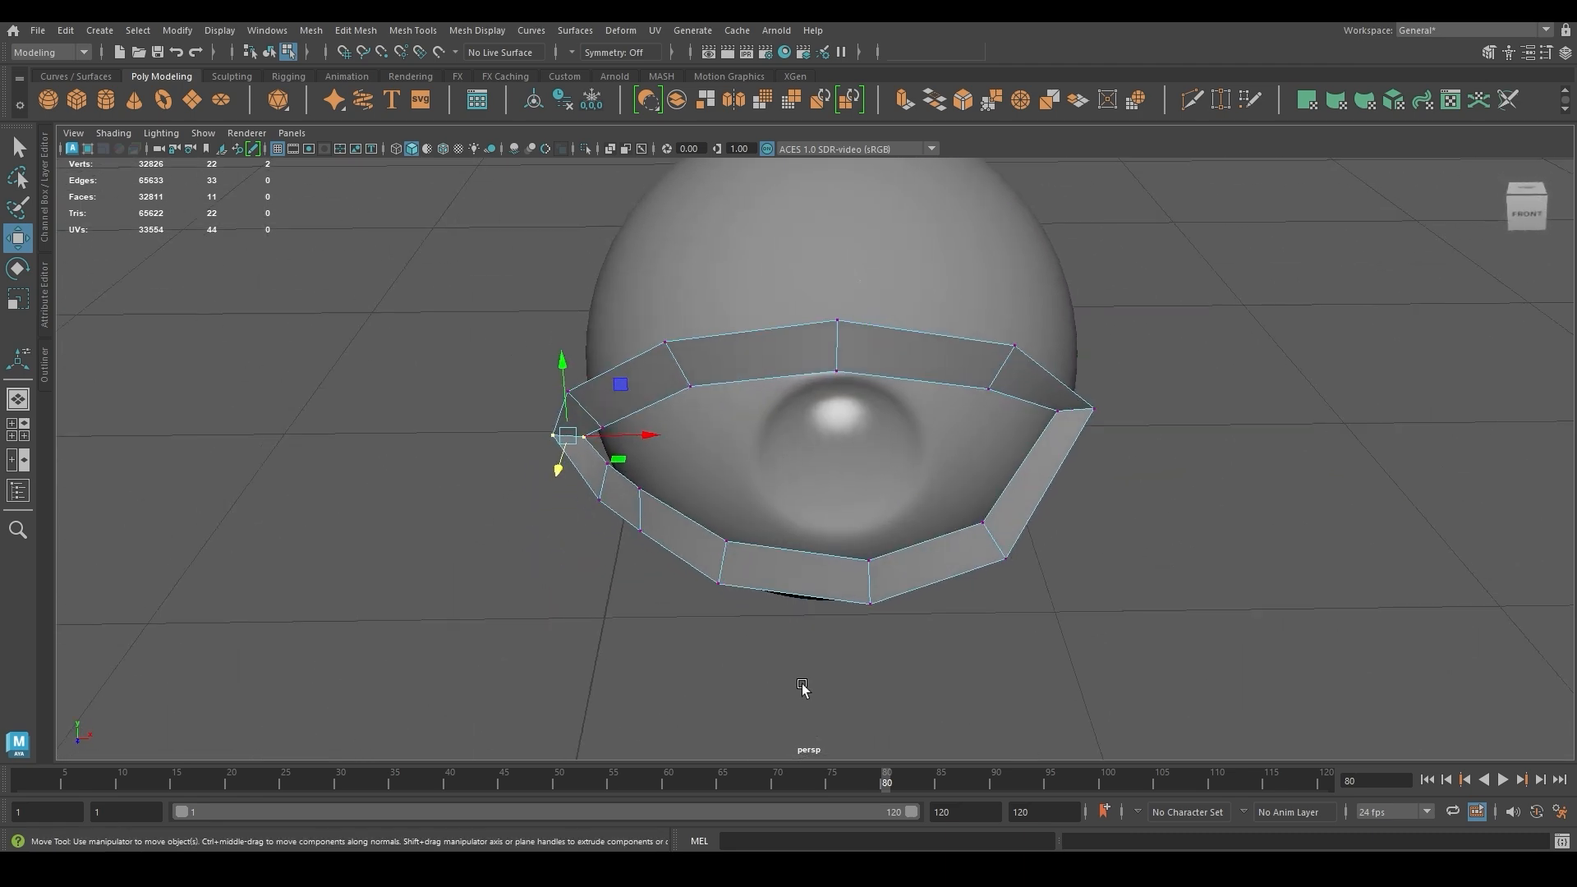
Extrude the eyelid ring's inner edge loop, scale it slightly inward and shift it back toward the eyeball
{"action": "key", "text": "F10"}
{"action": "double_click", "coordinate": [853, 562]}
{"action": "left_click_drag", "start_coordinate": [855, 564], "coordinate": [818, 638], "text": "alt"}
{"action": "key", "text": "ctrl+e"}
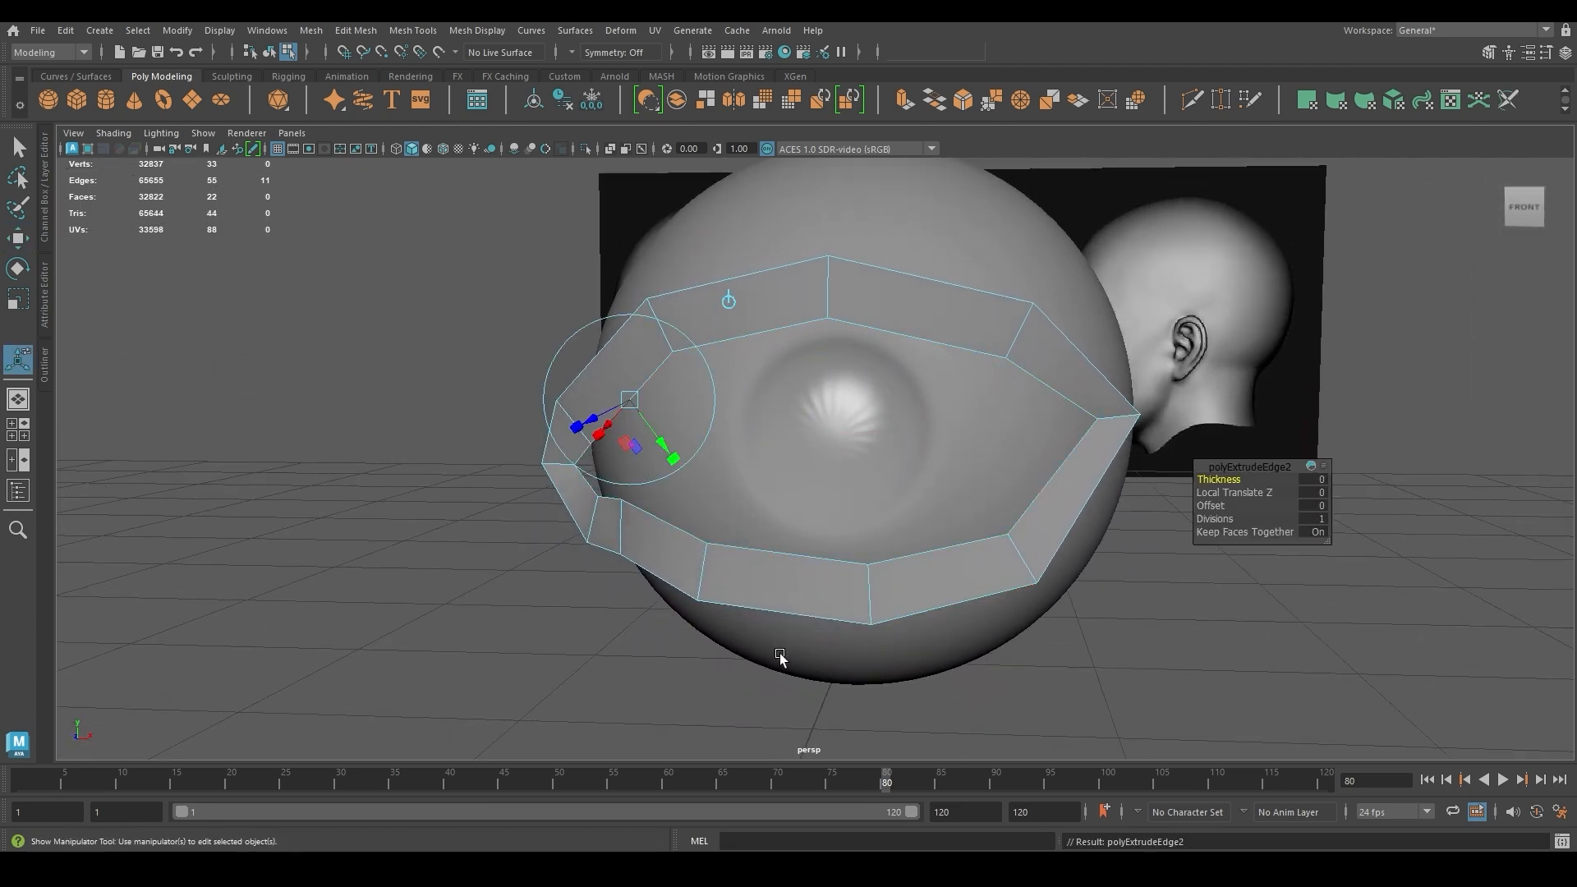
{"action": "scroll", "coordinate": [697, 574], "scroll_direction": "up", "scroll_amount": 2}
{"action": "key", "text": "r"}
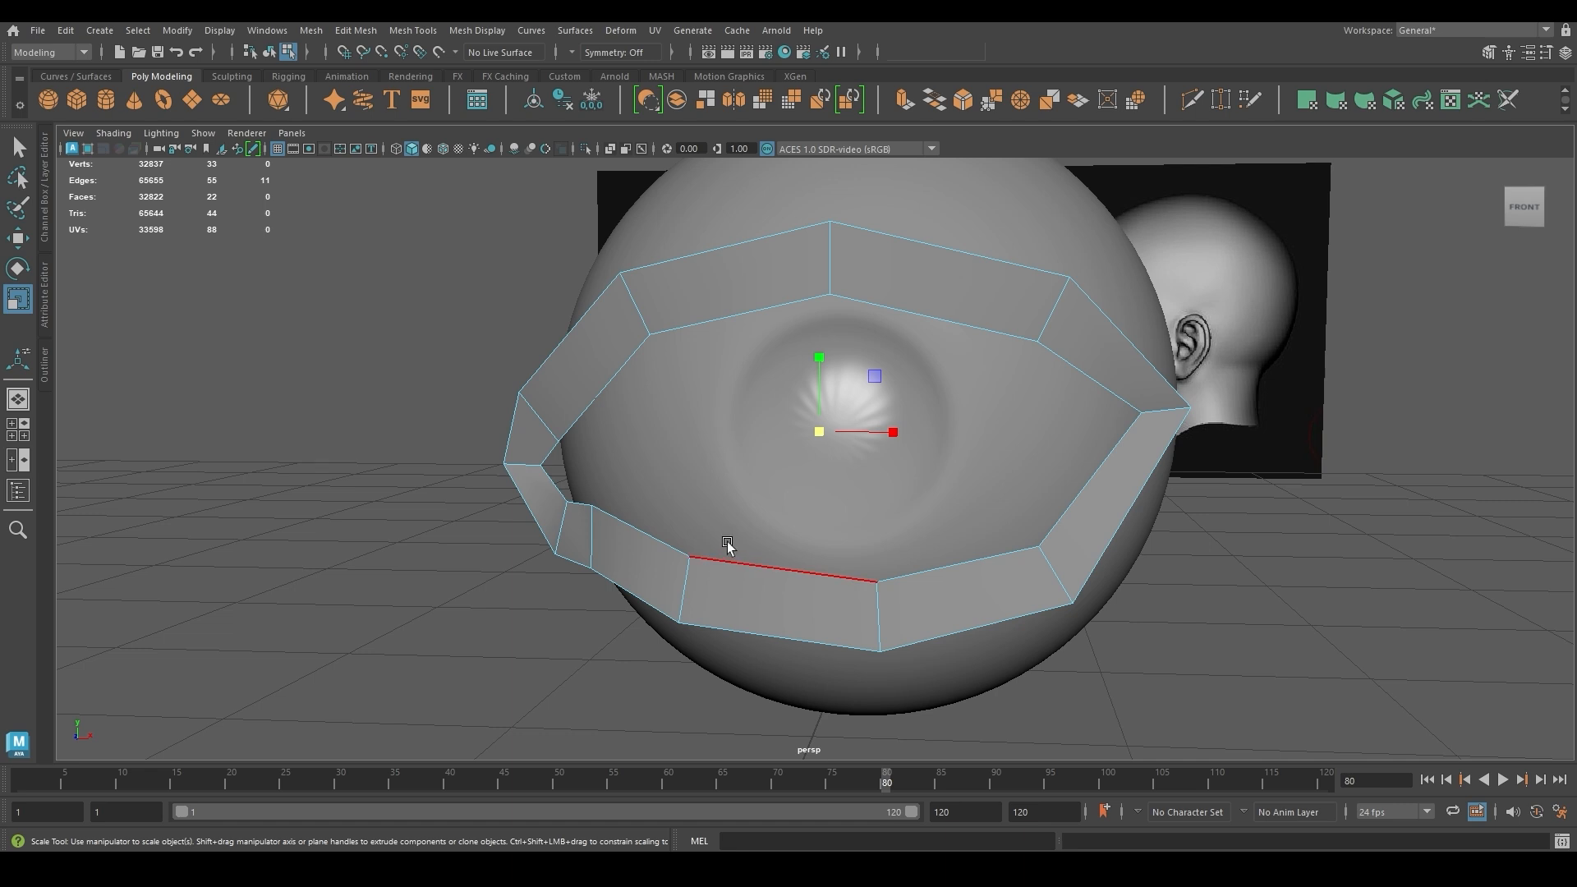
{"action": "left_click_drag", "start_coordinate": [728, 540], "coordinate": [865, 433], "text": "alt"}
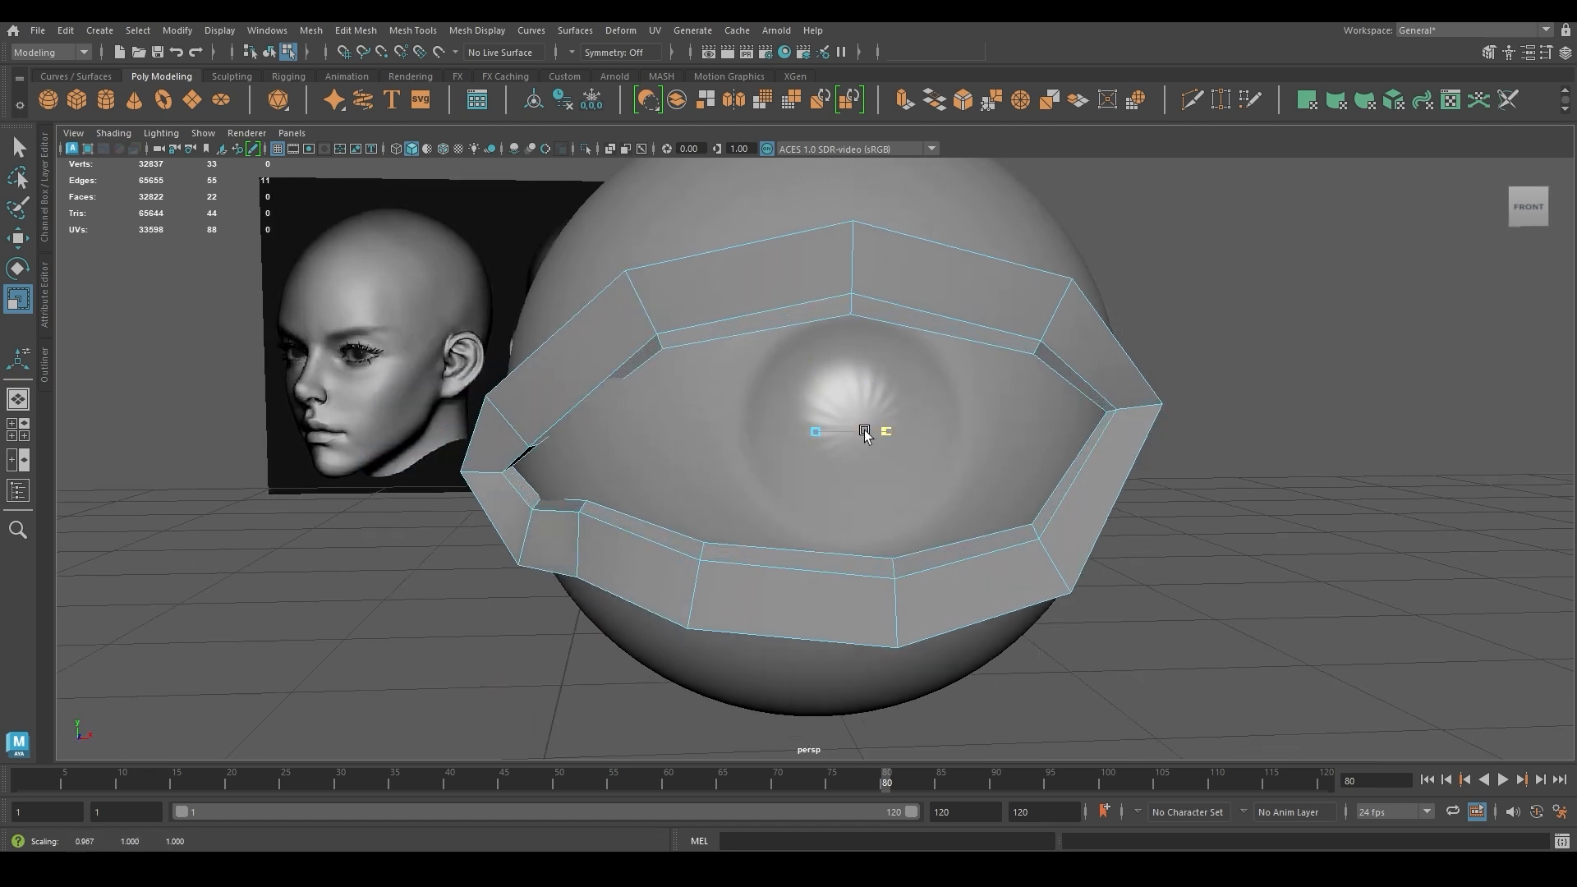
{"action": "key", "text": "w"}
{"action": "left_click_drag", "start_coordinate": [817, 592], "coordinate": [891, 658], "text": "alt"}
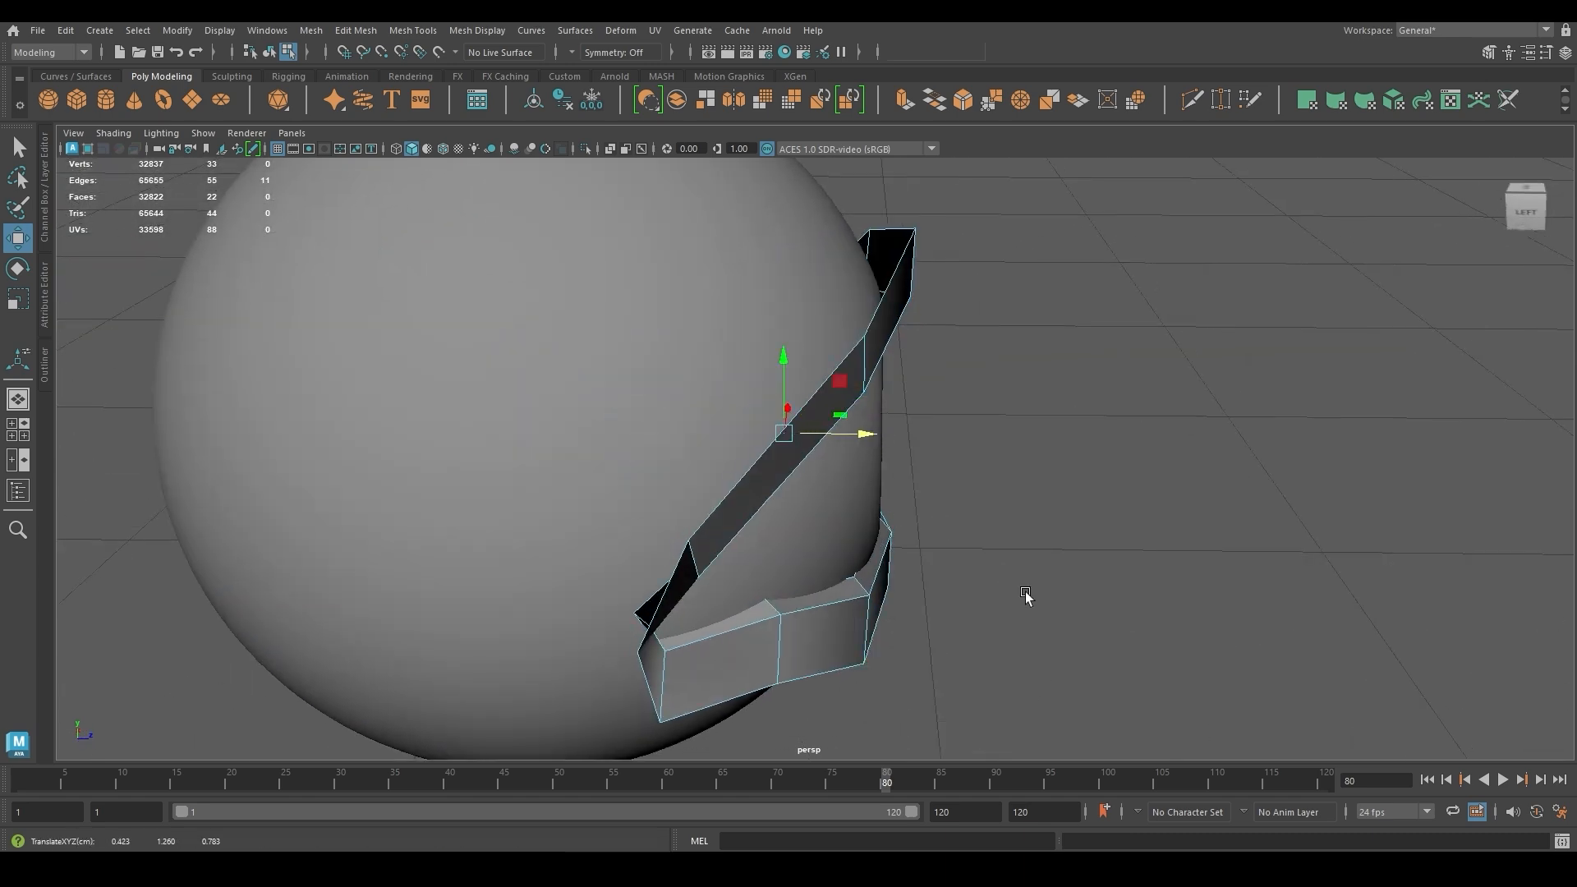
Extrude the eyelid ring's outer edge loop and scale it outward to form a wider ring of faces around the eye
{"action": "left_click_drag", "start_coordinate": [1028, 599], "coordinate": [873, 638], "text": "alt"}
{"action": "key", "text": "3"}
{"action": "key", "text": "1"}
{"action": "left_click_drag", "start_coordinate": [1025, 663], "coordinate": [1013, 672], "text": "alt"}
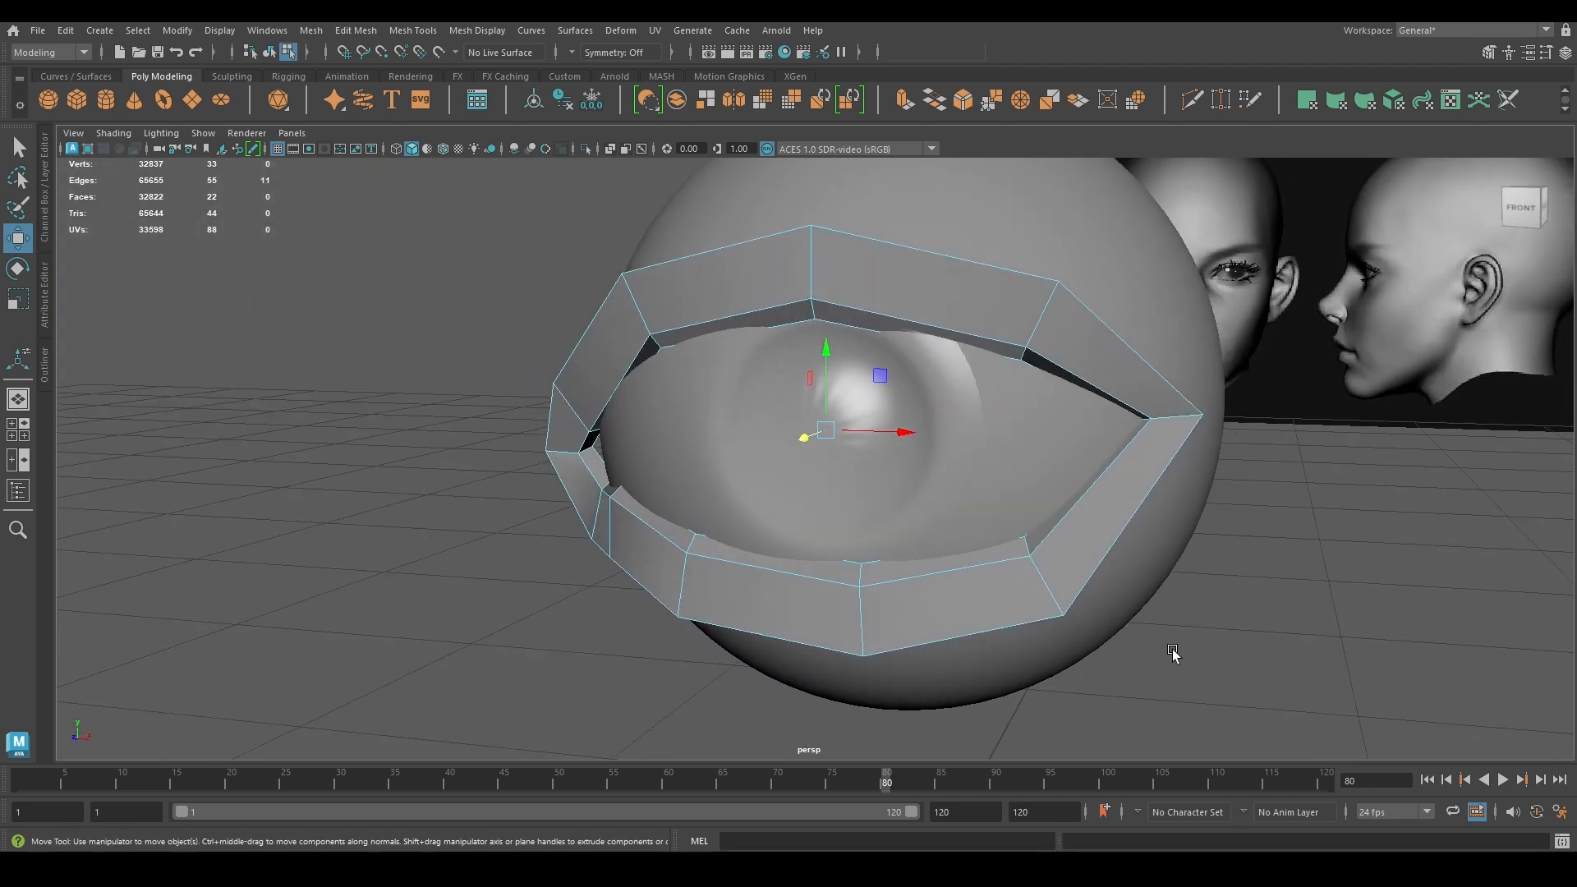
{"action": "left_click", "coordinate": [1115, 644]}
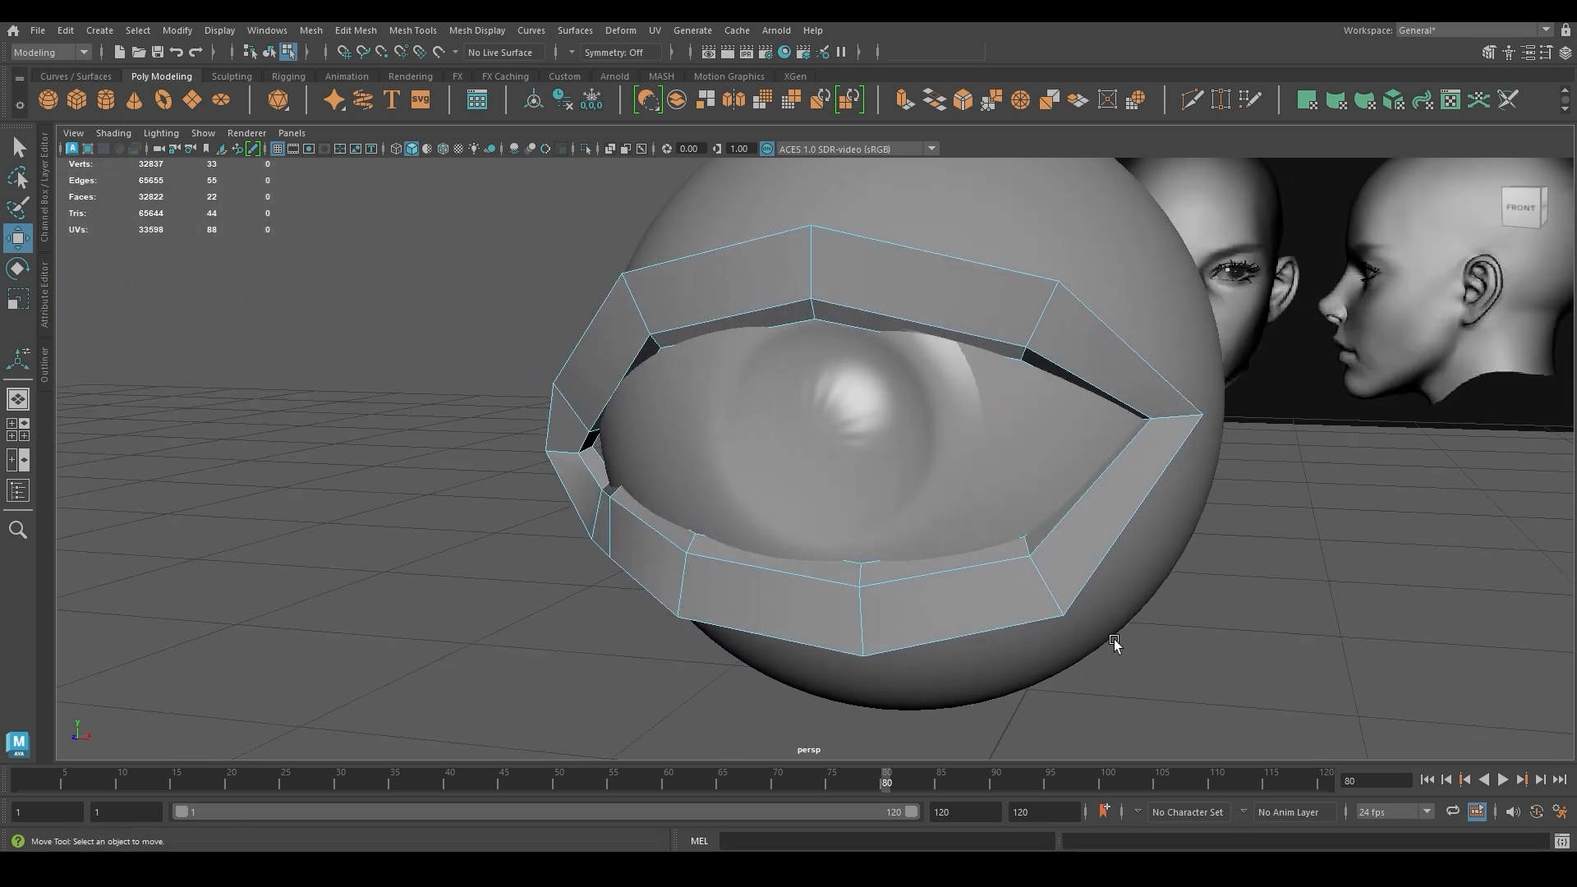
{"action": "double_click", "coordinate": [985, 623]}
{"action": "left_click_drag", "start_coordinate": [985, 623], "coordinate": [749, 622], "text": "alt"}
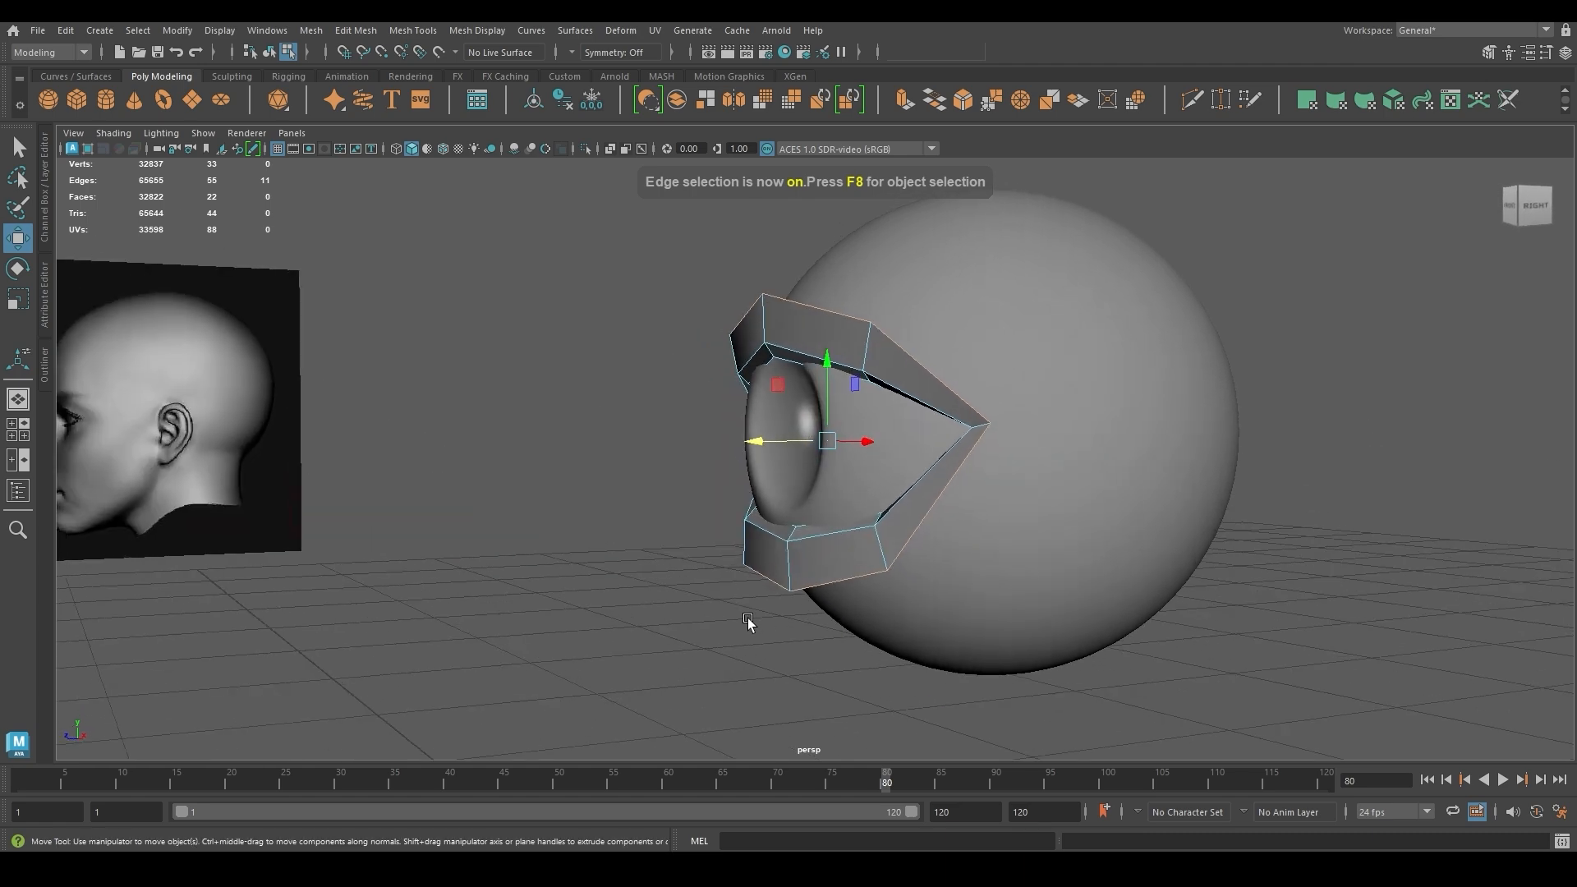
{"action": "key", "text": "r"}
{"action": "left_click_drag", "start_coordinate": [828, 444], "coordinate": [771, 544], "text": "shift"}
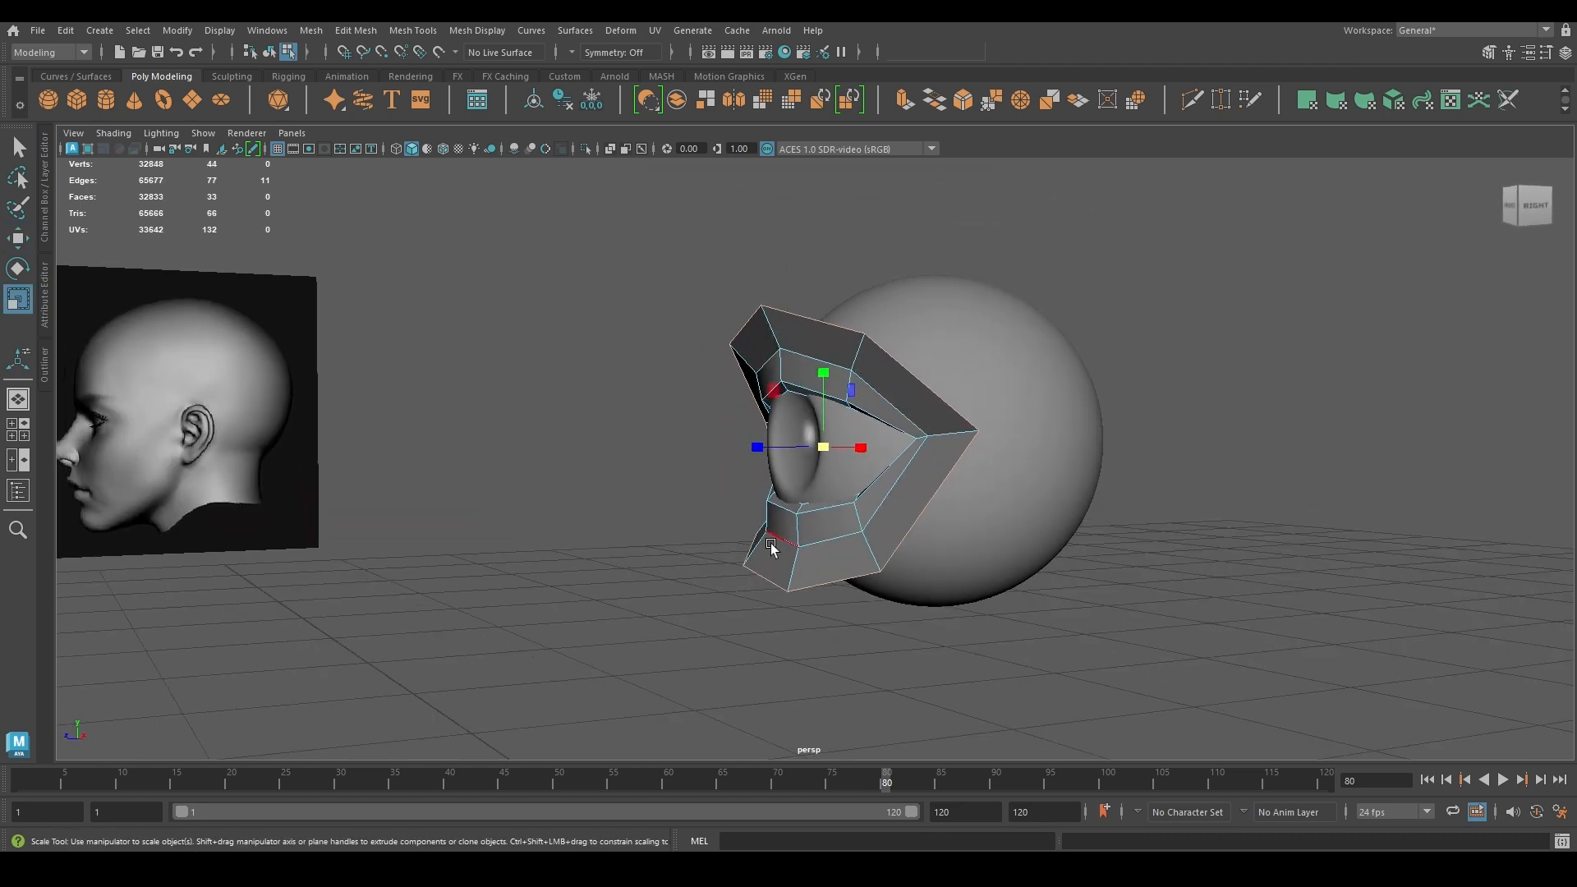
In the front view, pull the two outer-loop vertices on the nose side of the lower lid downward over the reference
{"action": "key", "text": "space"}
{"action": "key", "text": "space"}
{"action": "scroll", "coordinate": [729, 637], "scroll_direction": "up", "scroll_amount": 4}
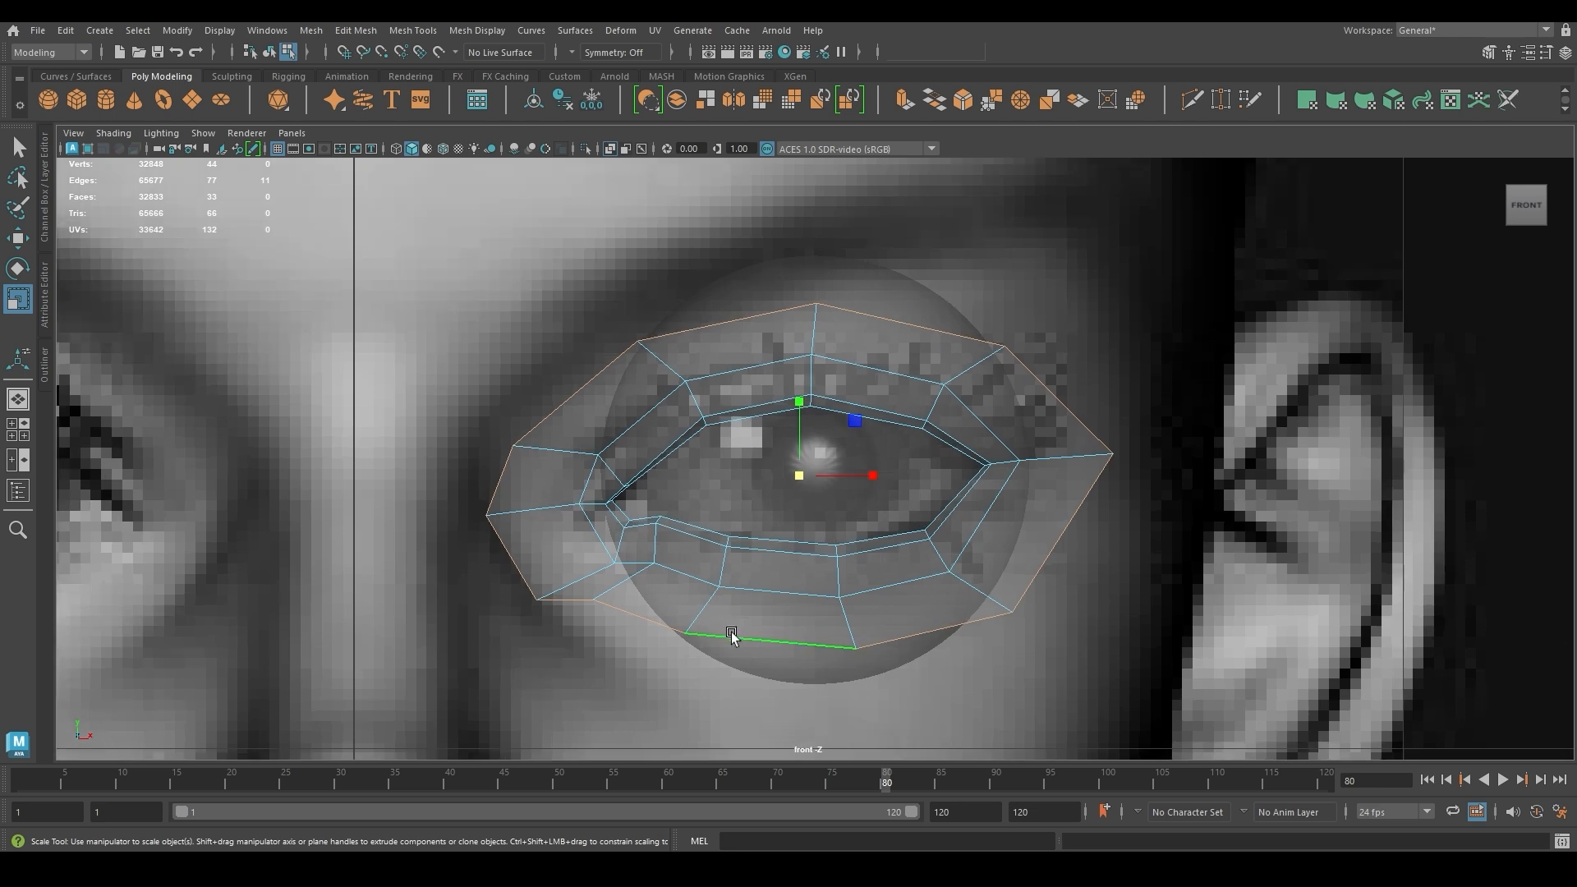
{"action": "middle_click_drag", "start_coordinate": [743, 650], "coordinate": [746, 656], "text": "alt"}
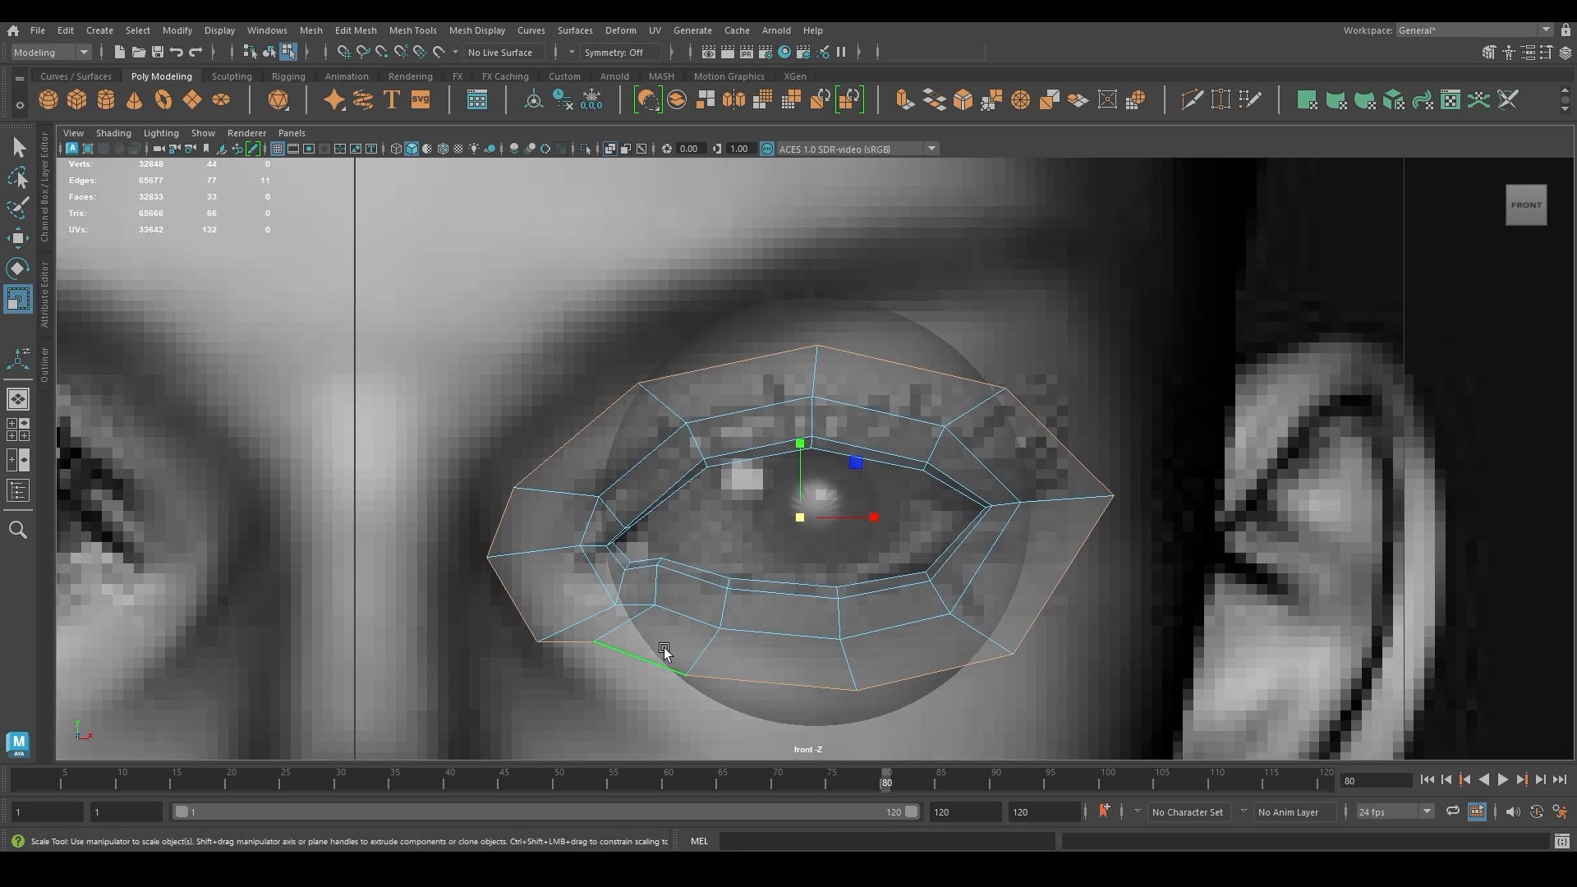
{"action": "key", "text": "F9"}
{"action": "key", "text": "w"}
{"action": "middle_click_drag", "start_coordinate": [622, 664], "coordinate": [638, 549], "text": "alt"}
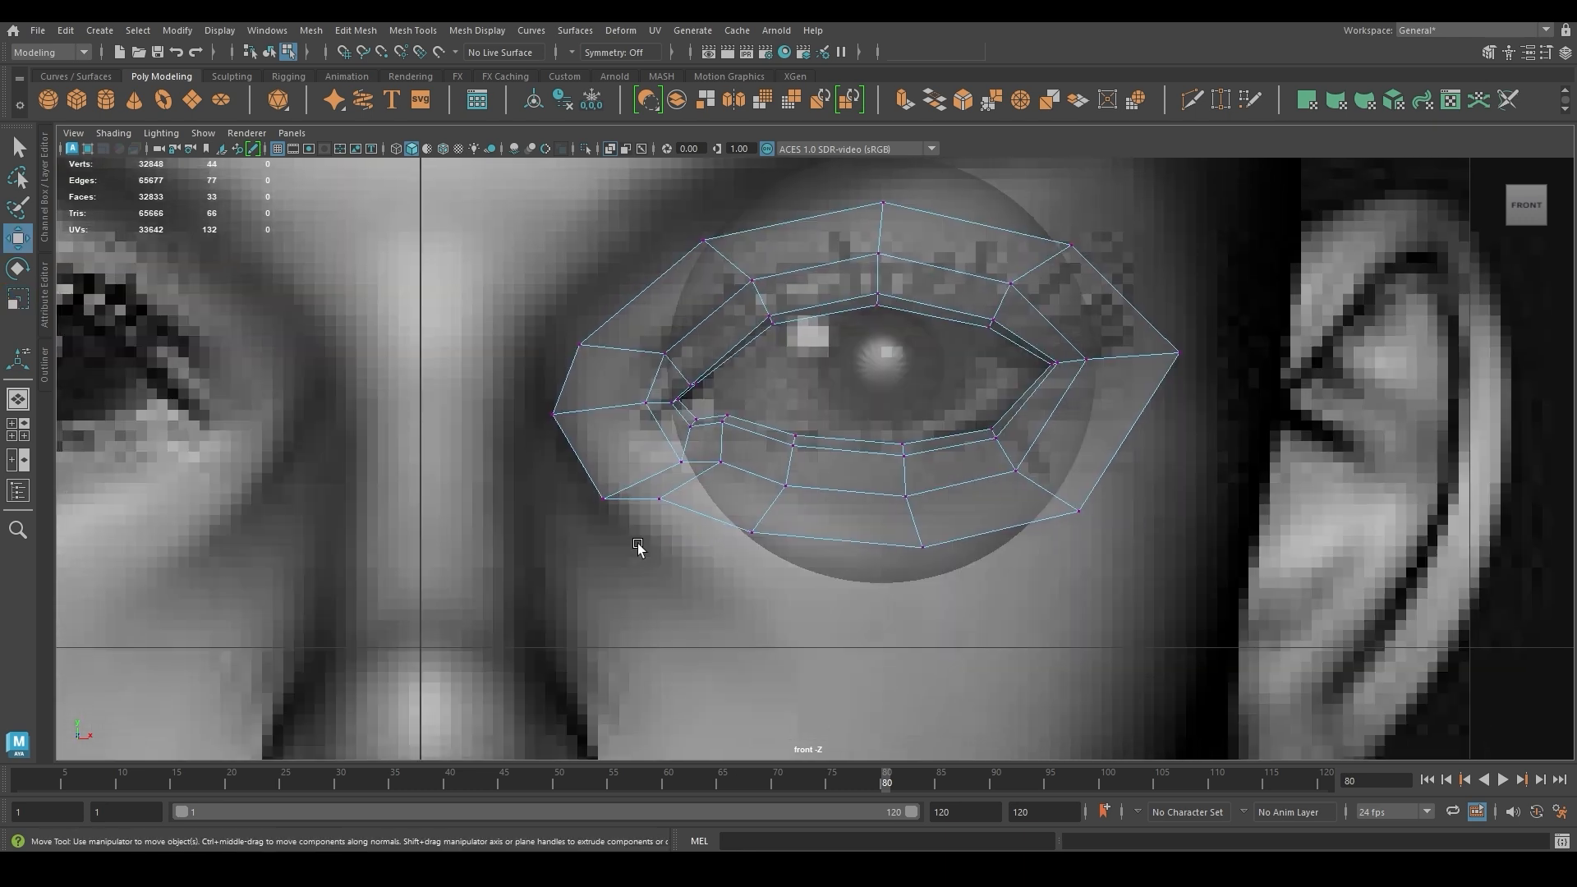
{"action": "left_click", "coordinate": [653, 495]}
{"action": "left_click_drag", "start_coordinate": [655, 496], "coordinate": [652, 539]}
{"action": "left_click", "coordinate": [752, 532]}
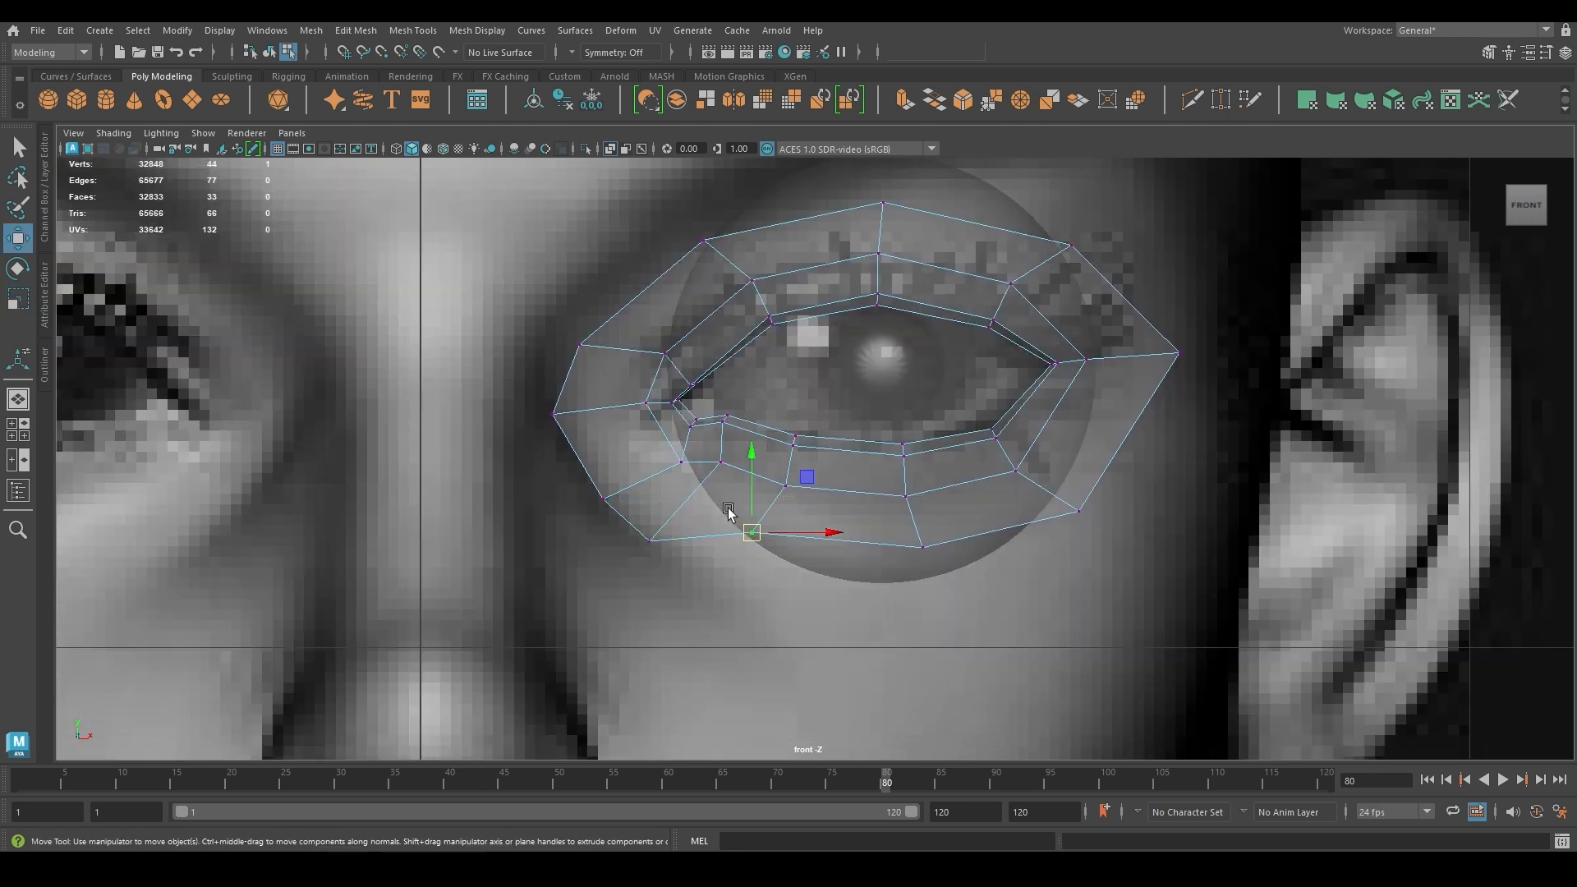
{"action": "left_click_drag", "start_coordinate": [752, 532], "coordinate": [740, 573]}
Lower the outer loop's remaining two bottom vertices and nudge its temple-side corner vertex slightly inward
{"action": "left_click", "coordinate": [922, 546]}
{"action": "left_click_drag", "start_coordinate": [923, 547], "coordinate": [931, 581]}
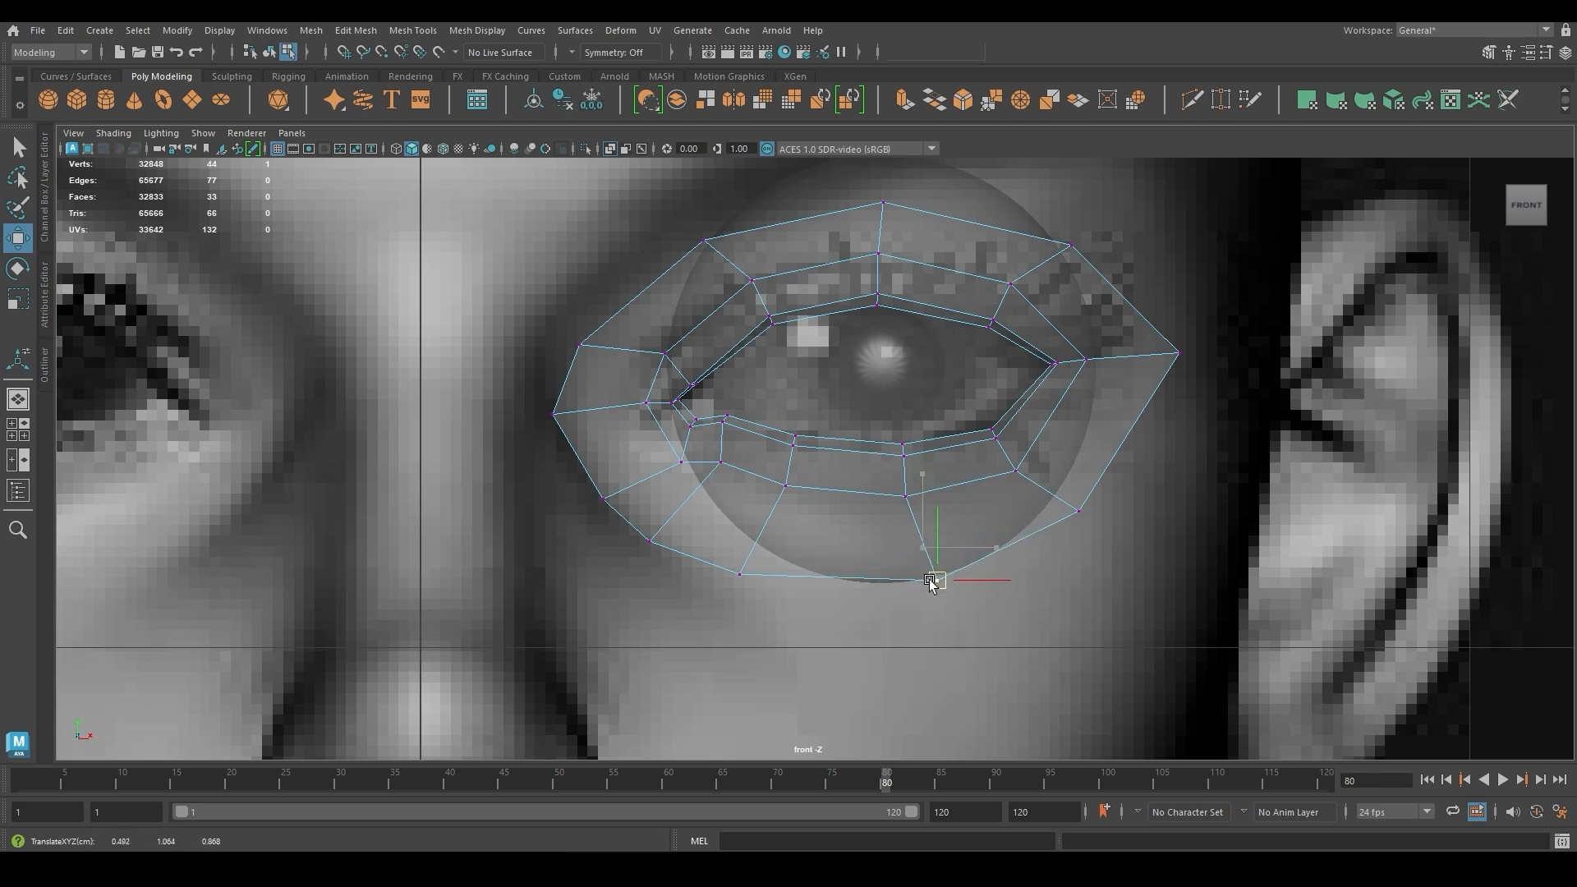
{"action": "left_click", "coordinate": [1079, 510]}
{"action": "left_click_drag", "start_coordinate": [1079, 510], "coordinate": [1091, 534]}
{"action": "left_click_drag", "start_coordinate": [1207, 402], "coordinate": [1123, 311]}
{"action": "left_click_drag", "start_coordinate": [1181, 353], "coordinate": [1167, 354]}
Raise the three outer-loop vertices above the upper lid, spreading the two side ones outward toward the eye socket's outline
{"action": "middle_click_drag", "start_coordinate": [1087, 351], "coordinate": [1073, 496], "text": "alt"}
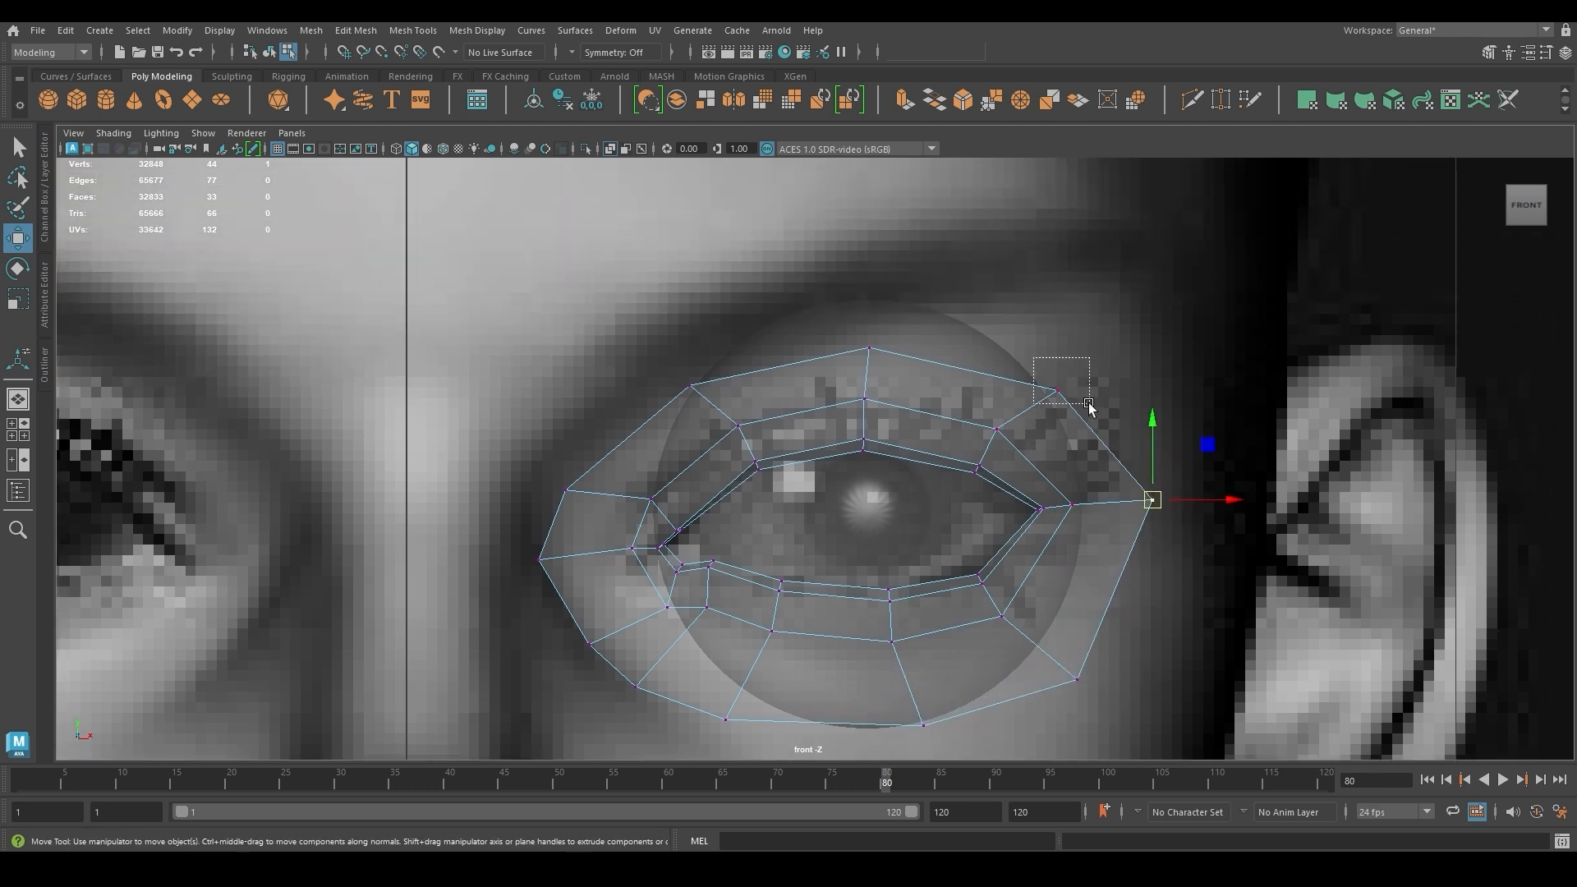
{"action": "left_click_drag", "start_coordinate": [1090, 406], "coordinate": [1090, 404]}
{"action": "left_click_drag", "start_coordinate": [1058, 391], "coordinate": [1079, 361]}
{"action": "left_click", "coordinate": [869, 349]}
{"action": "left_click_drag", "start_coordinate": [869, 349], "coordinate": [865, 321]}
{"action": "left_click", "coordinate": [691, 385]}
{"action": "left_click_drag", "start_coordinate": [692, 384], "coordinate": [658, 353]}
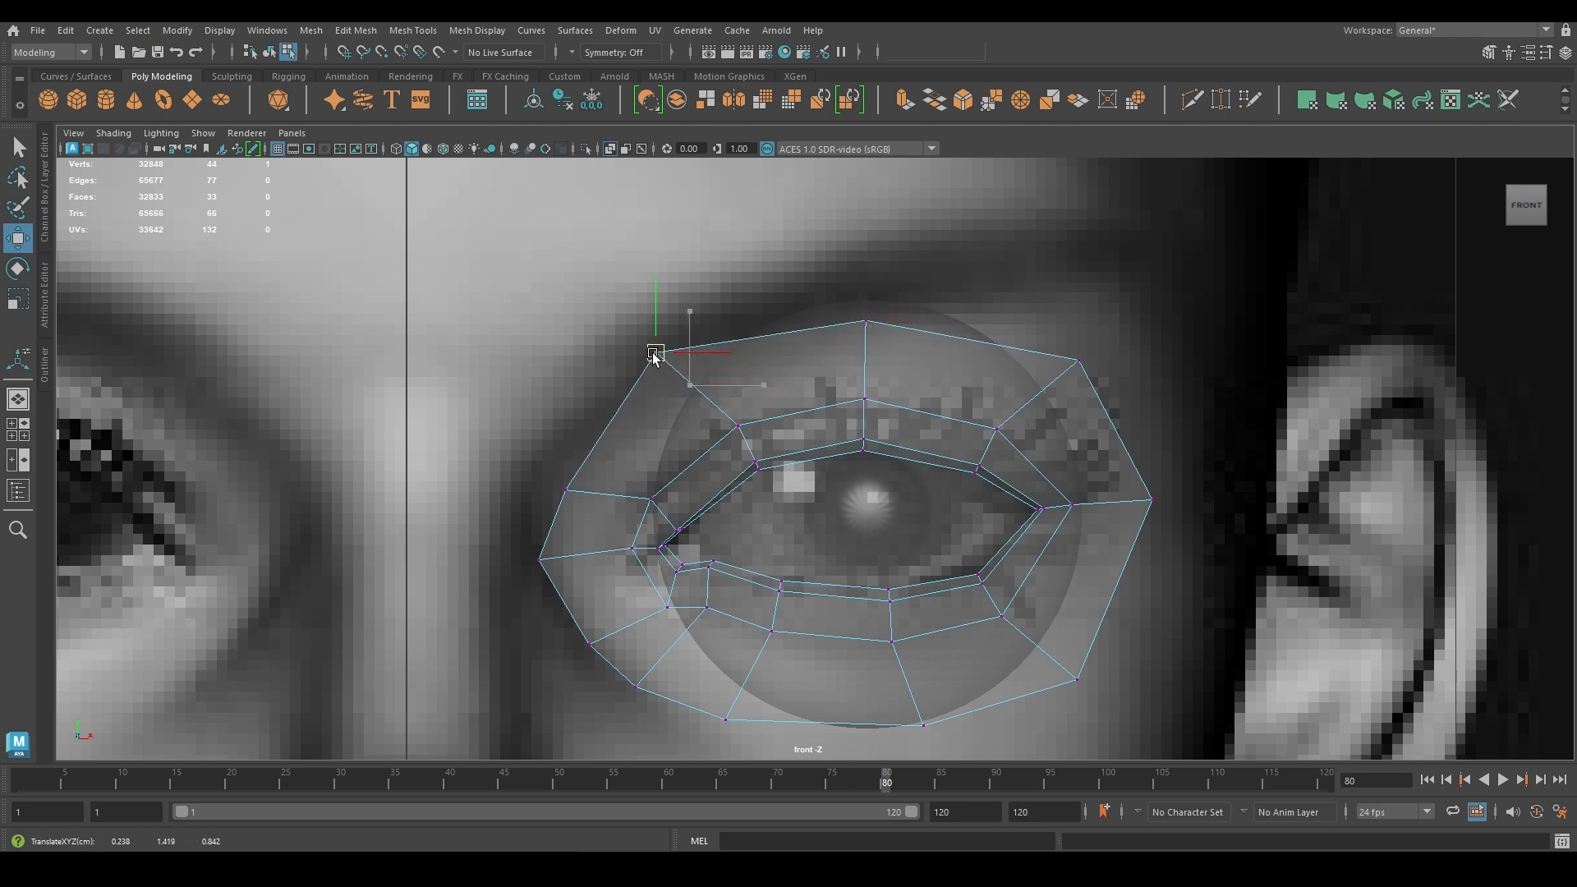
Round off the outer loop in the front view by refining its nose-side corner vertices and both upper side vertices
{"action": "left_click", "coordinate": [565, 491]}
{"action": "left_click_drag", "start_coordinate": [564, 491], "coordinate": [553, 563]}
{"action": "left_click", "coordinate": [548, 475]}
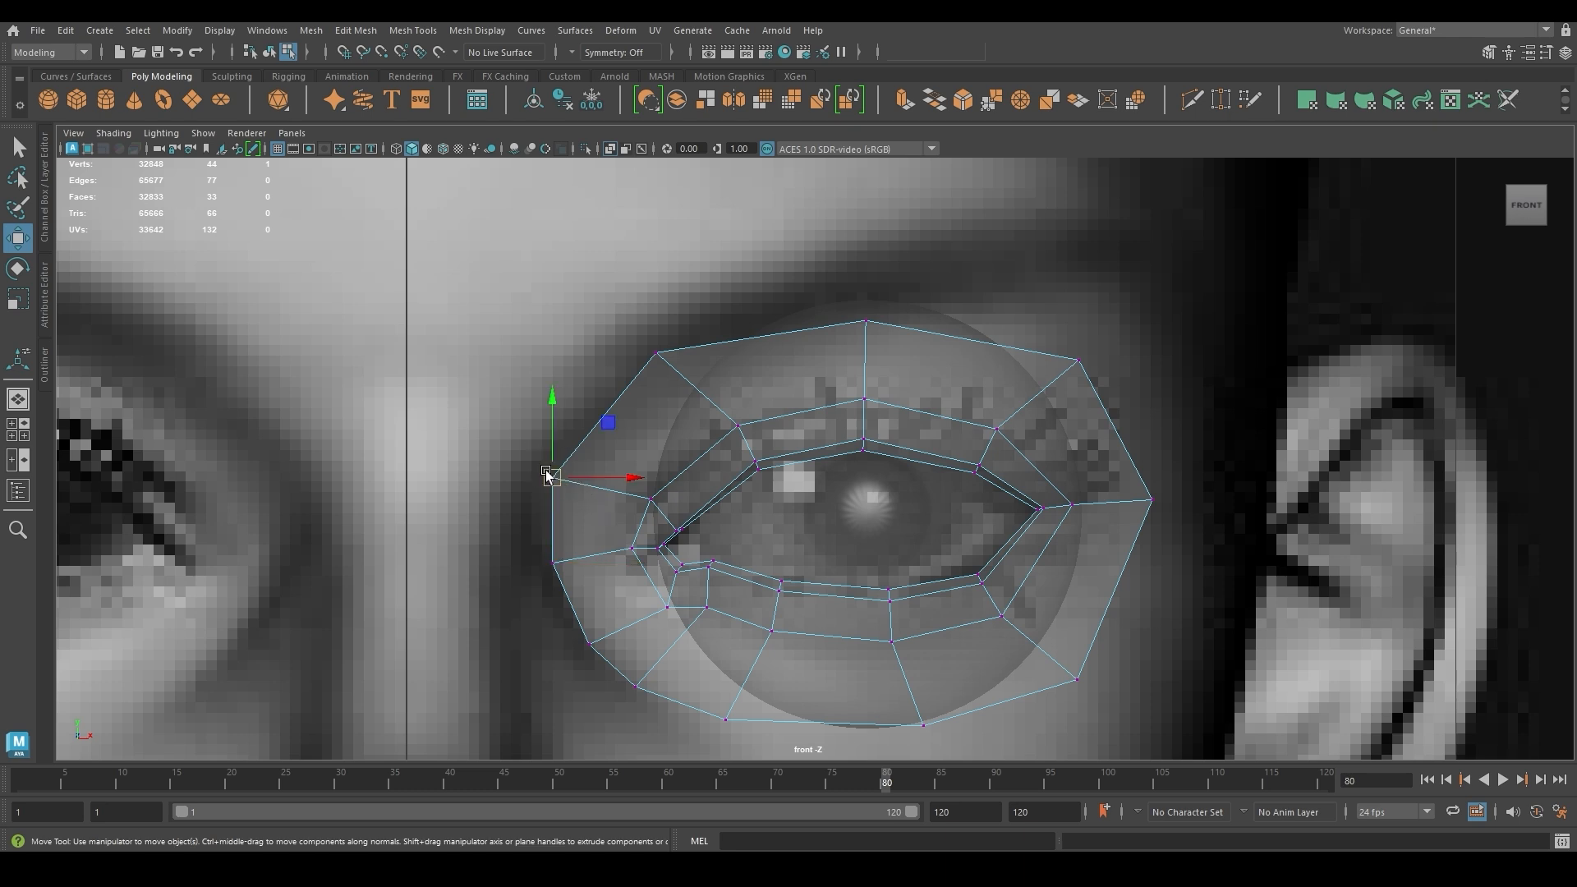
{"action": "left_click_drag", "start_coordinate": [548, 475], "coordinate": [557, 480]}
{"action": "left_click", "coordinate": [656, 353]}
{"action": "left_click_drag", "start_coordinate": [657, 353], "coordinate": [670, 362]}
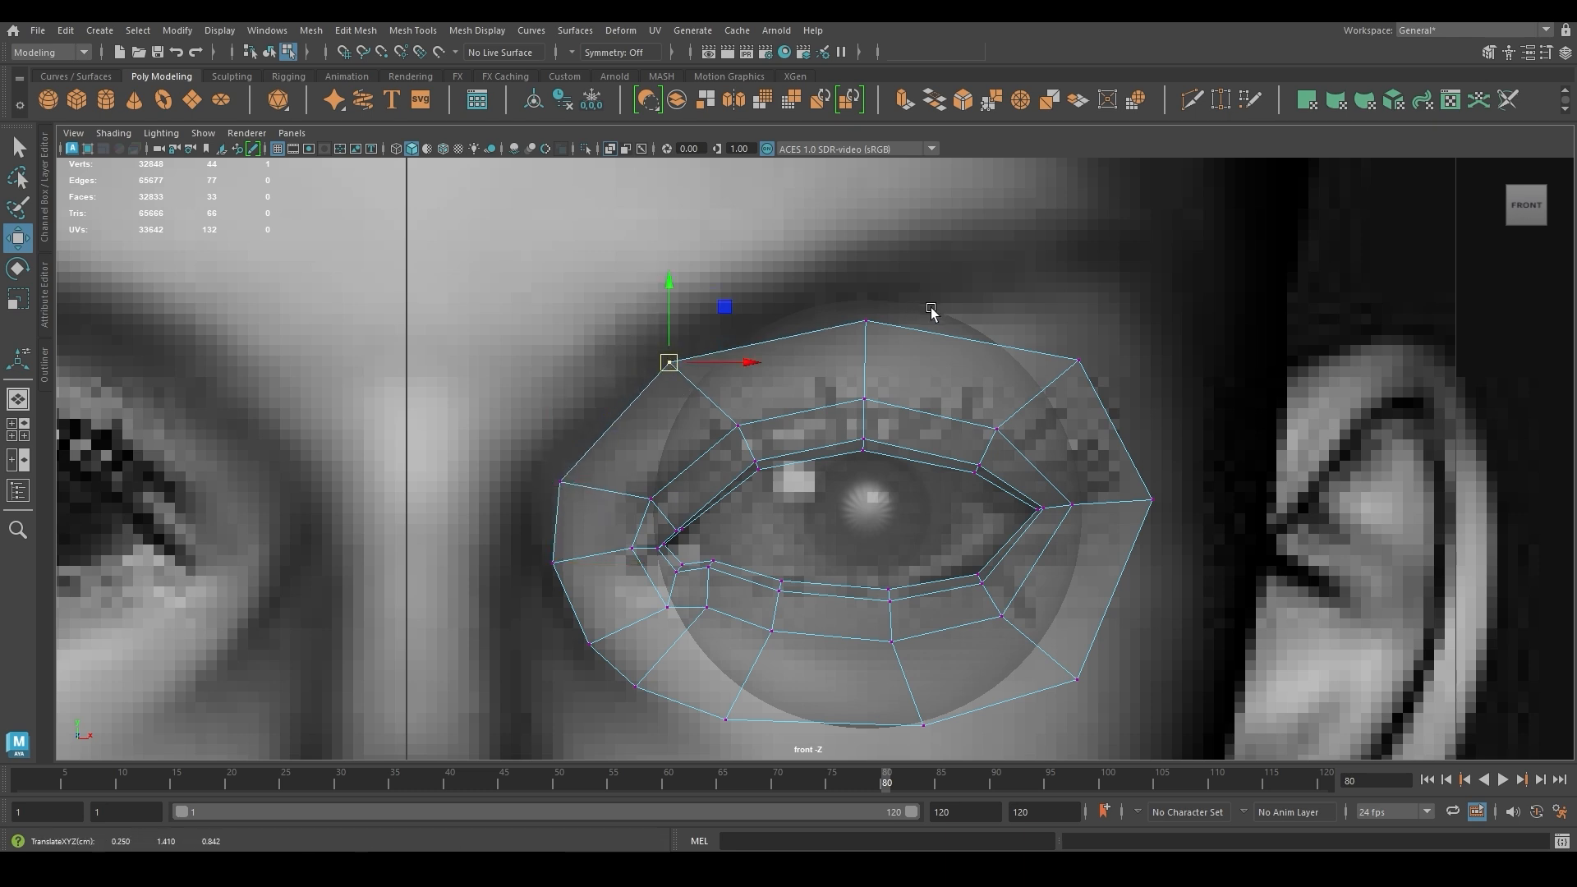
{"action": "left_click", "coordinate": [1078, 361]}
{"action": "left_click_drag", "start_coordinate": [1078, 361], "coordinate": [1066, 353]}
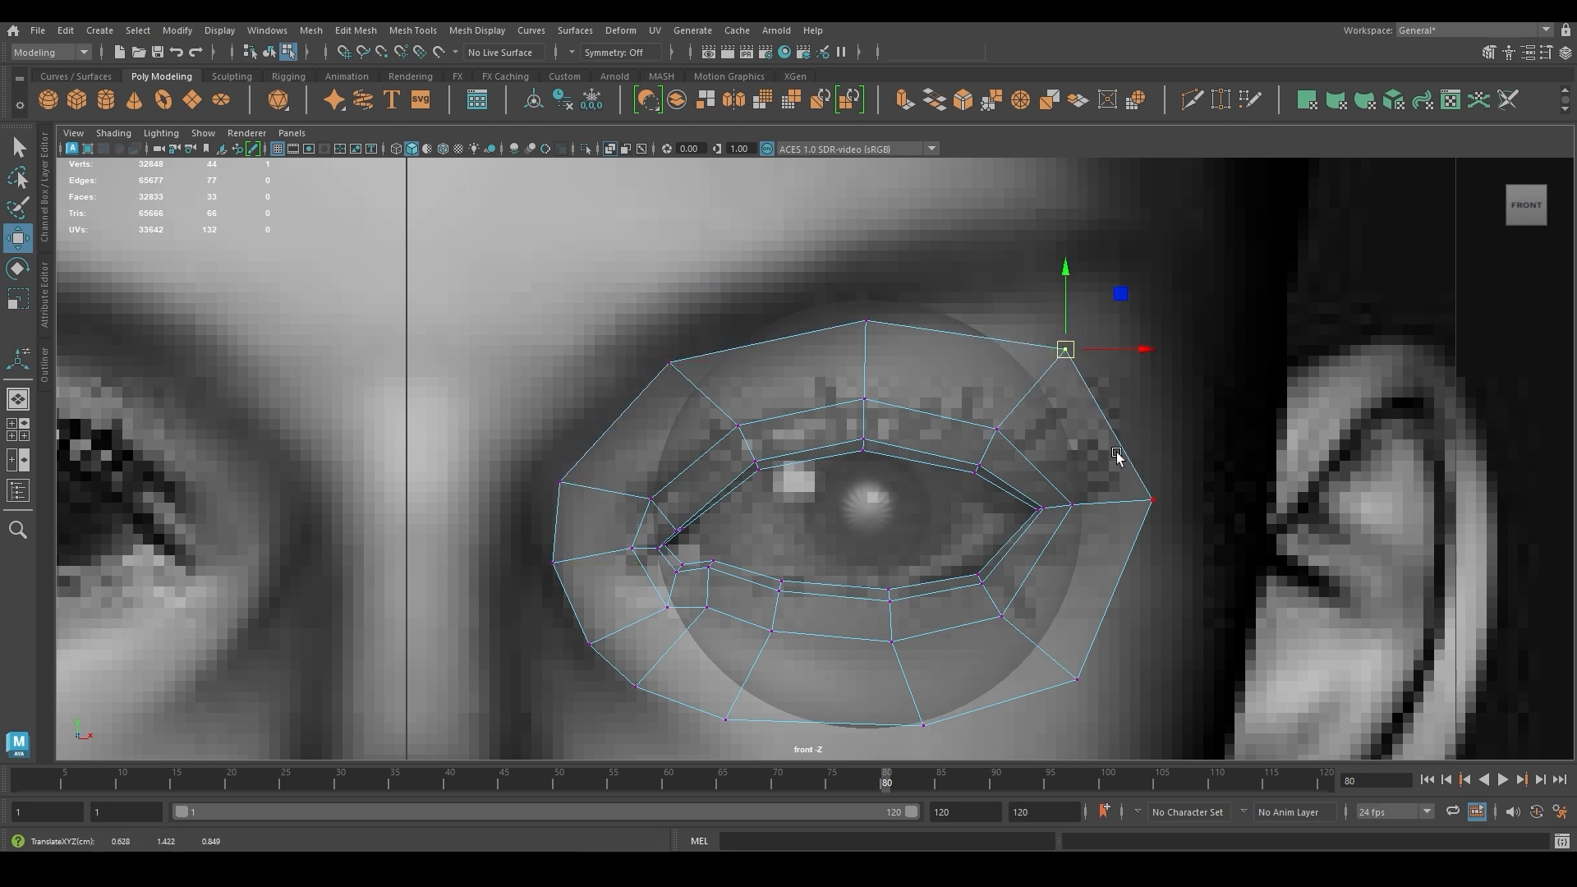
{"action": "left_click_drag", "start_coordinate": [1116, 453], "coordinate": [1161, 500]}
Select the three nose-side vertices of the outer loop and move them forward in the side view
{"action": "middle_click_drag", "start_coordinate": [1128, 651], "coordinate": [1111, 550], "text": "alt"}
{"action": "left_click_drag", "start_coordinate": [482, 332], "coordinate": [603, 572]}
{"action": "key", "text": "space"}
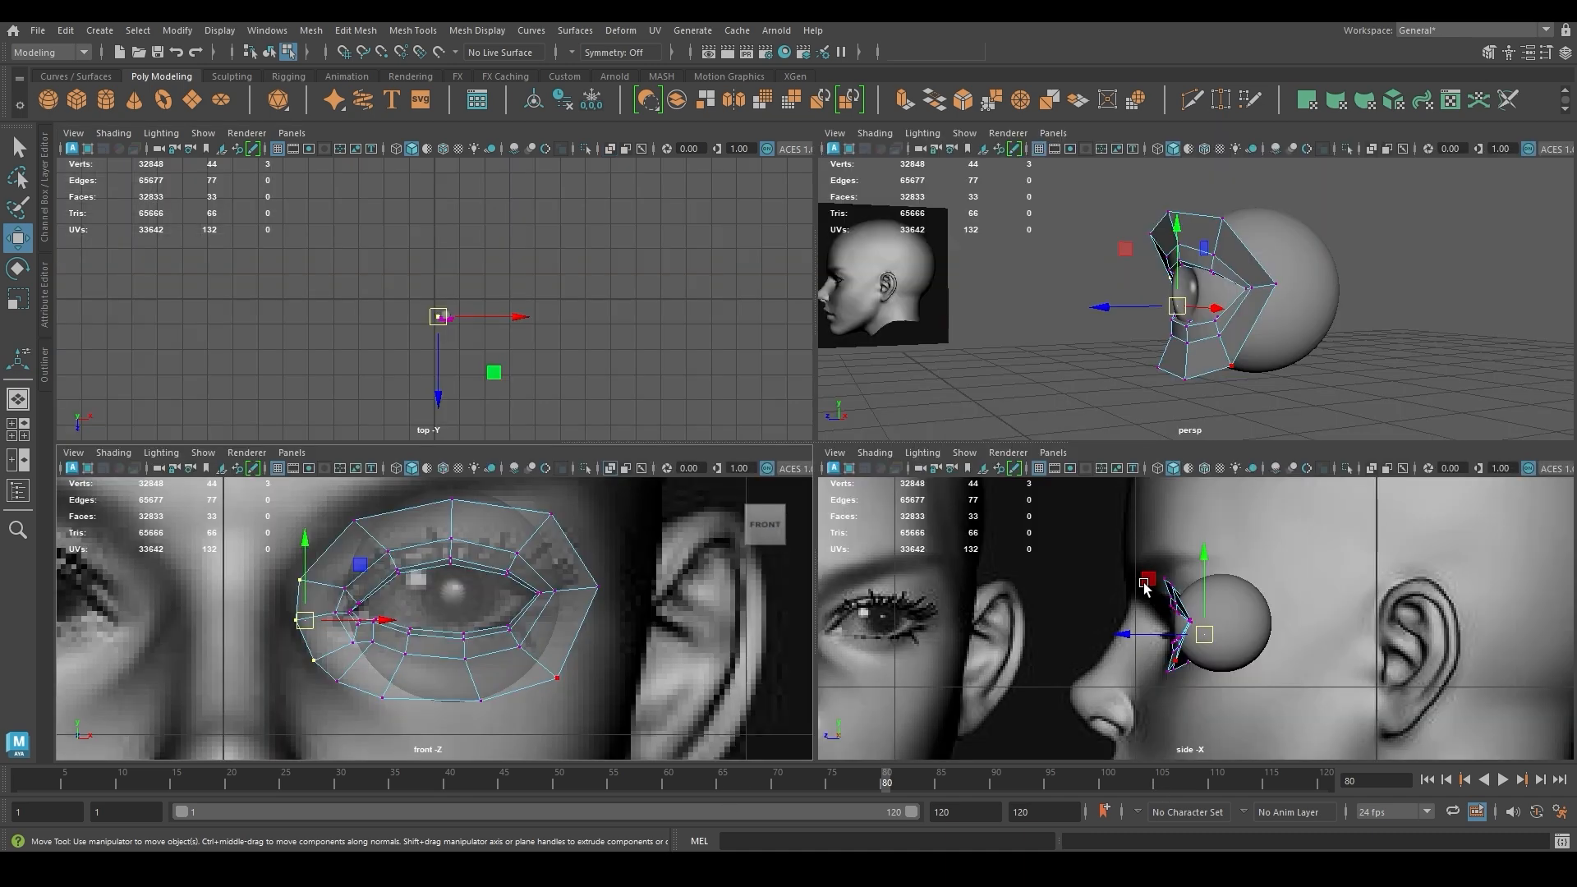
{"action": "key", "text": "space"}
{"action": "scroll", "coordinate": [832, 498], "scroll_direction": "up", "scroll_amount": 4}
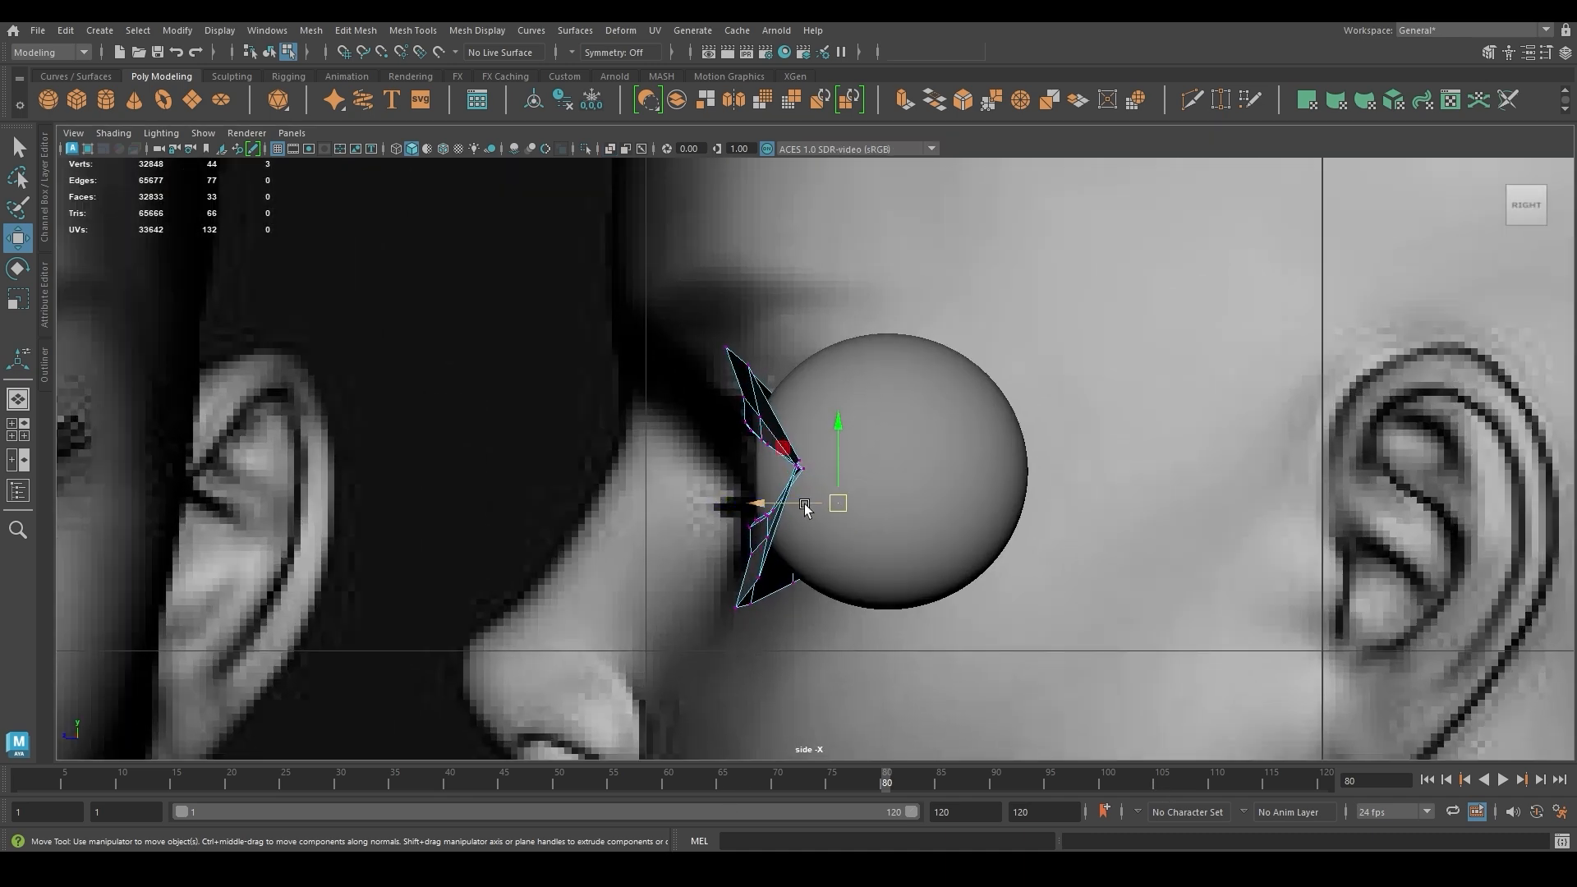
{"action": "left_click_drag", "start_coordinate": [805, 509], "coordinate": [740, 509]}
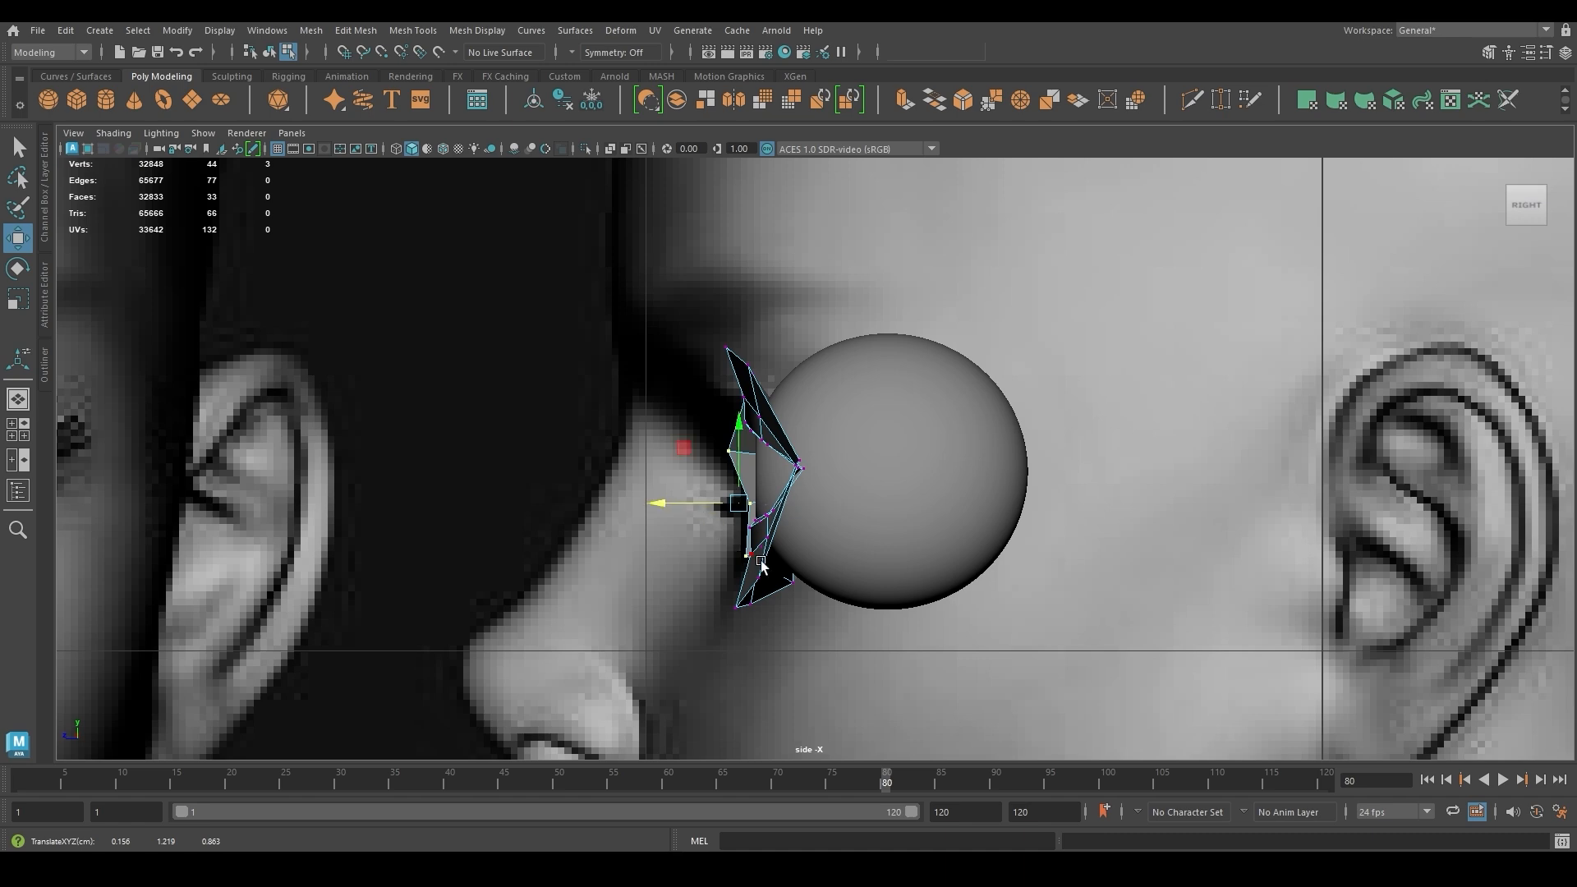
Move the outer loop's upper nose-side vertex forward in the side view, matching it to the brow in the profile reference
{"action": "key", "text": "space"}
{"action": "key", "text": "space"}
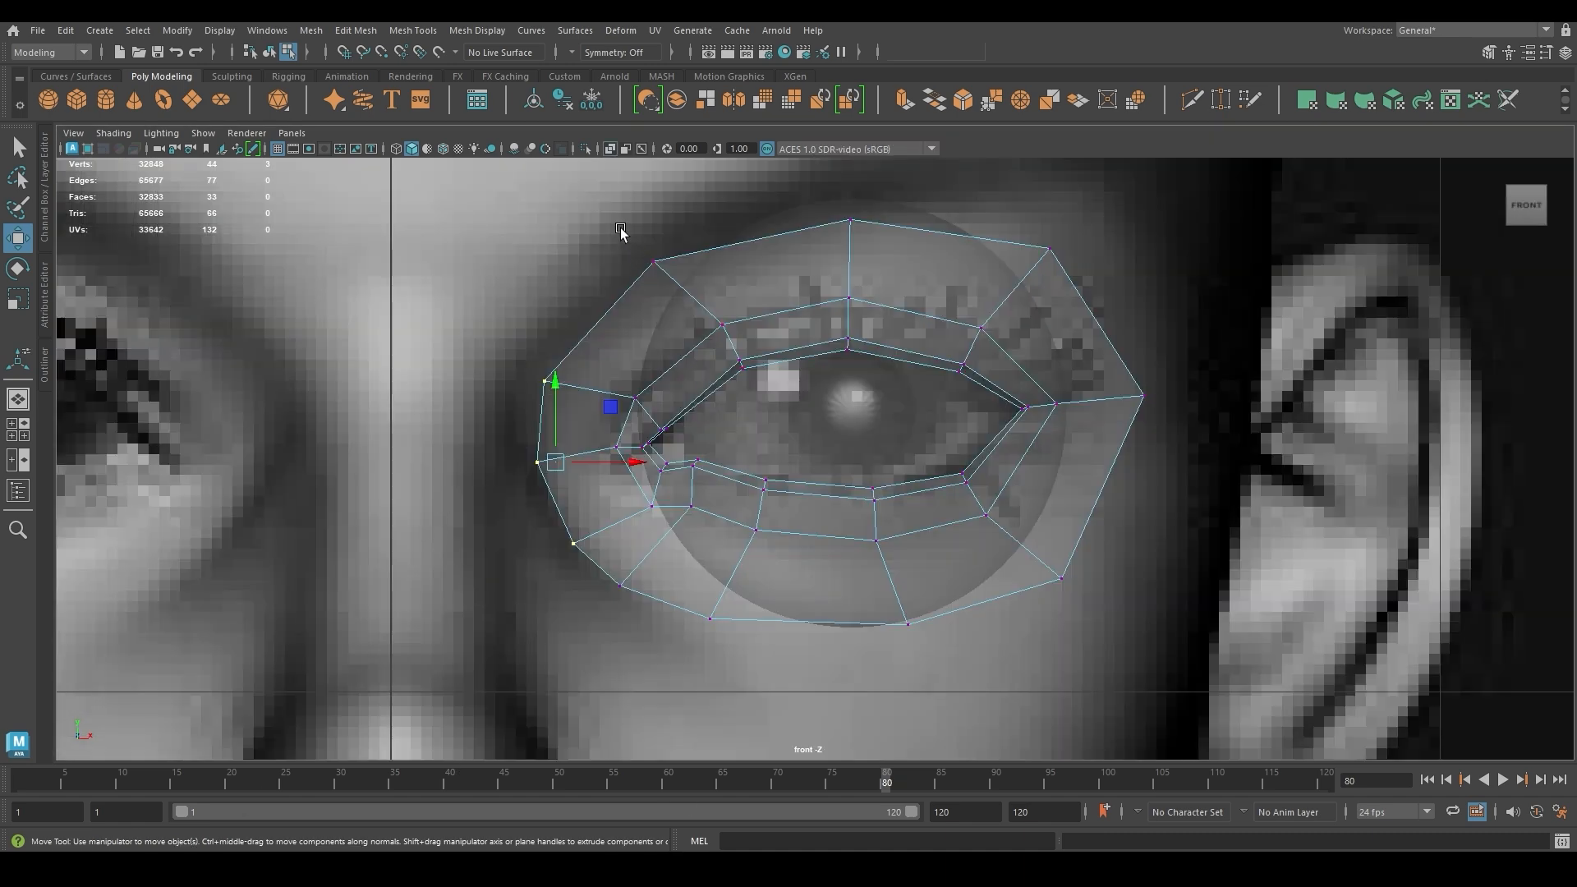
{"action": "key", "text": "space"}
{"action": "scroll", "coordinate": [1097, 545], "scroll_direction": "down", "scroll_amount": 3}
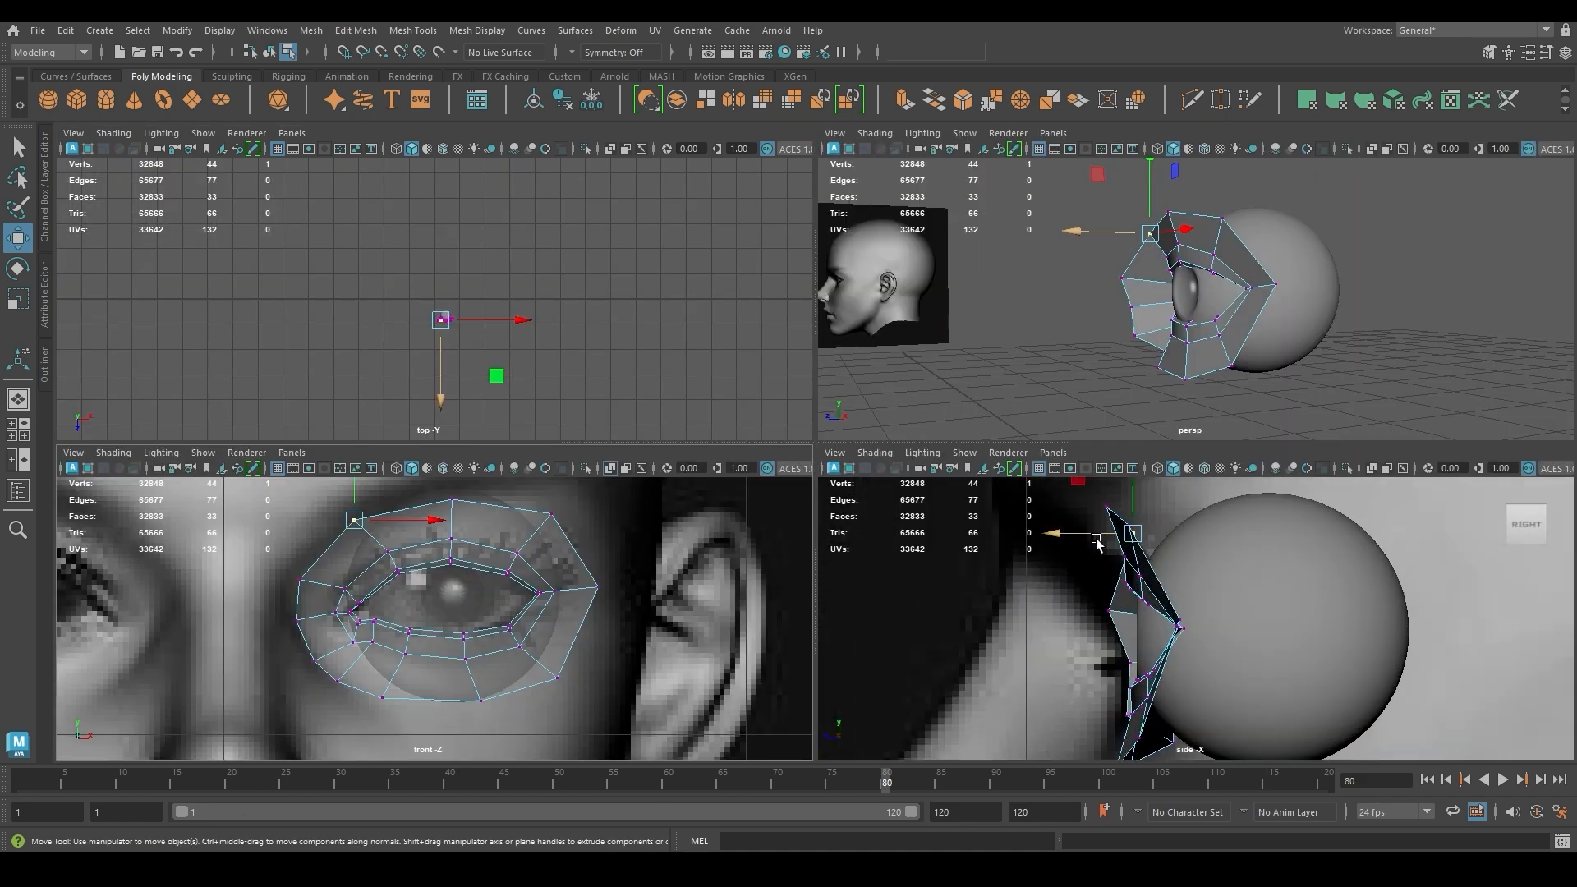
{"action": "left_click_drag", "start_coordinate": [1097, 544], "coordinate": [1058, 538]}
{"action": "scroll", "coordinate": [1191, 622], "scroll_direction": "up", "scroll_amount": 2}
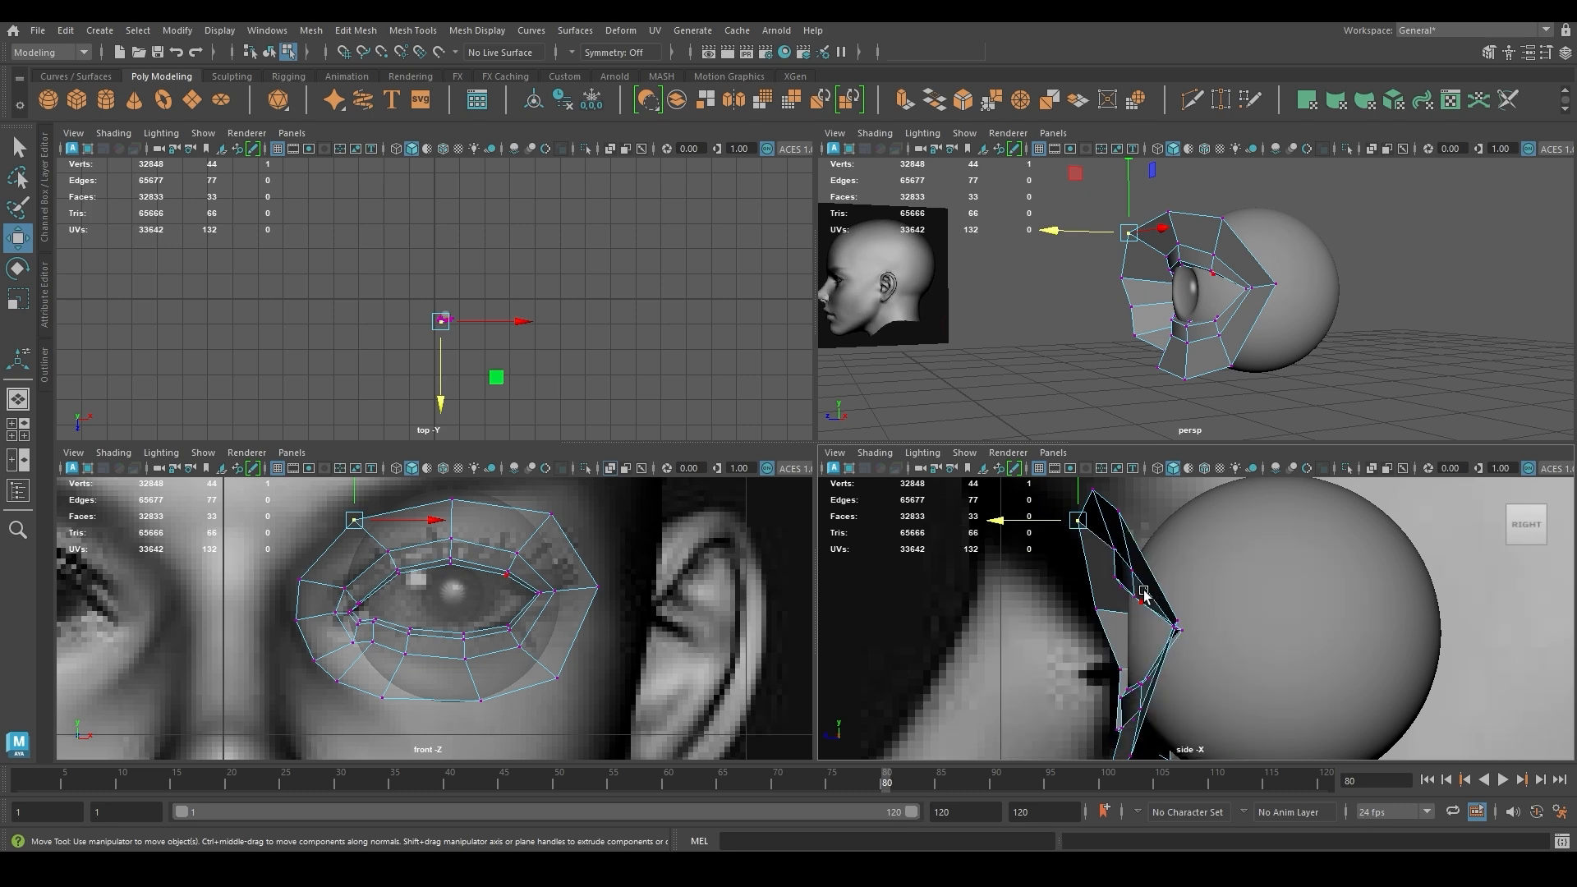
{"action": "key", "text": "space"}
{"action": "scroll", "coordinate": [757, 694], "scroll_direction": "down", "scroll_amount": 5}
{"action": "scroll", "coordinate": [799, 623], "scroll_direction": "up", "scroll_amount": 3}
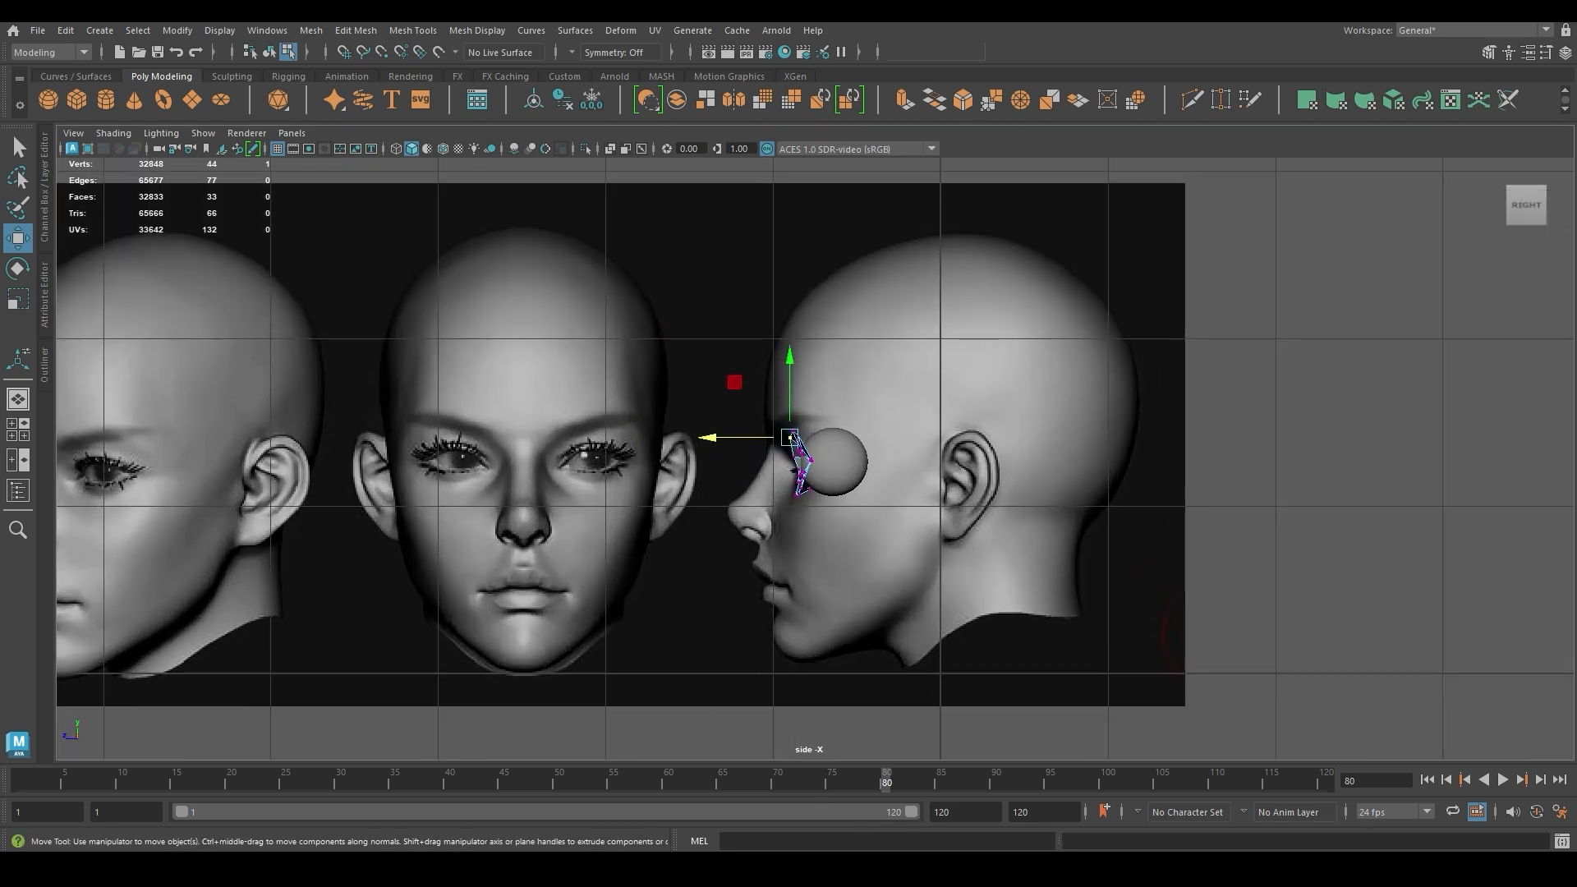
{"action": "scroll", "coordinate": [795, 441], "scroll_direction": "up", "scroll_amount": 8}
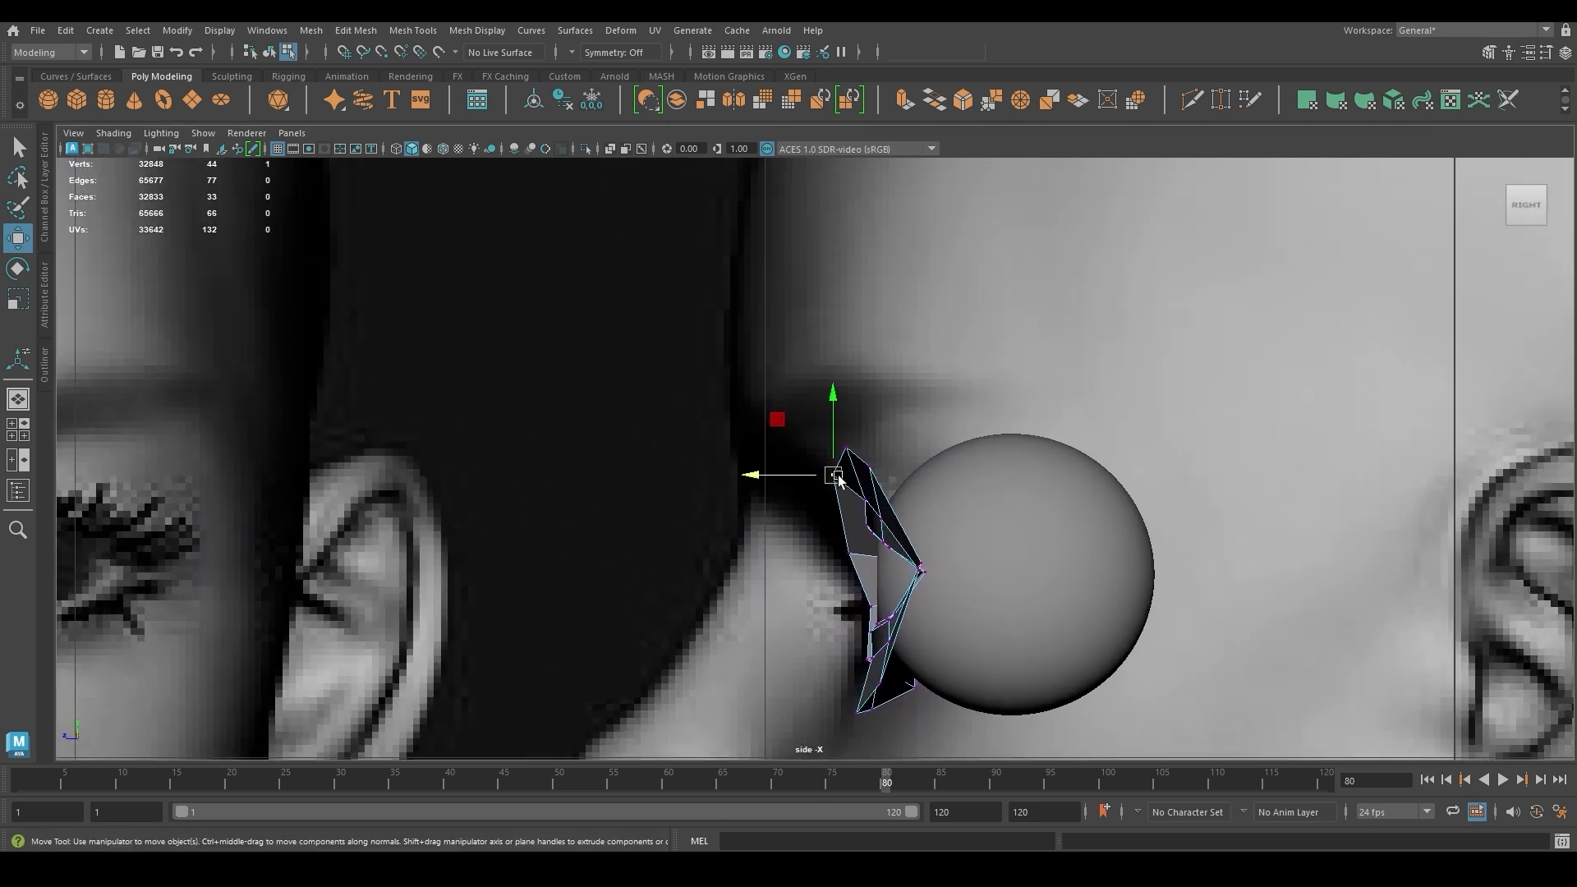
{"action": "left_click_drag", "start_coordinate": [803, 475], "coordinate": [798, 473]}
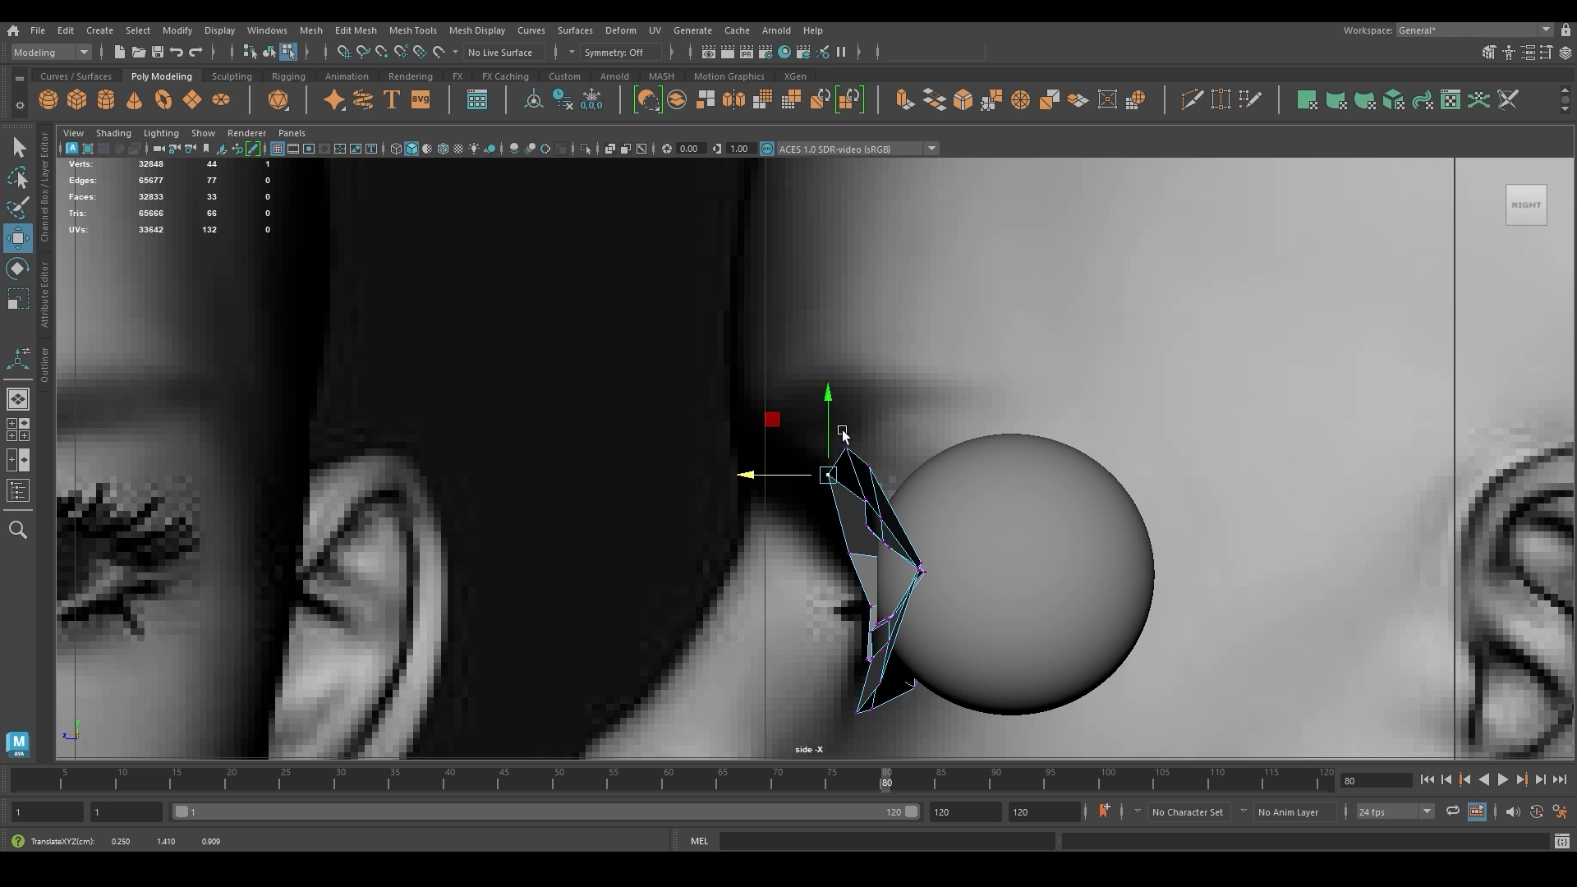
Move the outer loop's temple-side corner vertex back along the eyeball in the side view
{"action": "left_click", "coordinate": [841, 449]}
{"action": "left_click", "coordinate": [821, 457]}
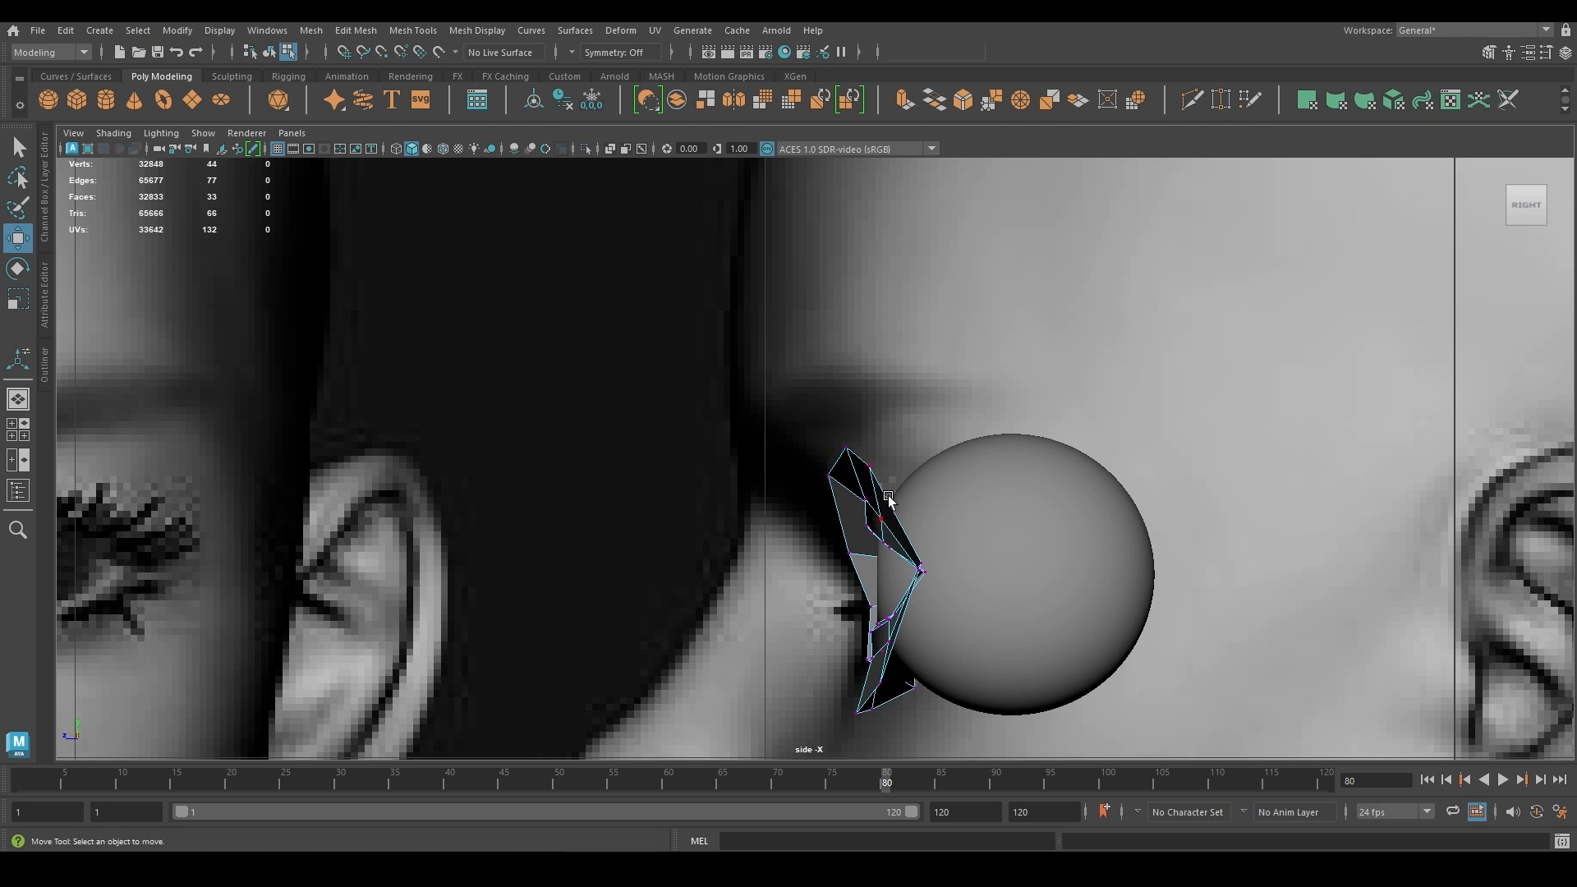
{"action": "left_click", "coordinate": [871, 470]}
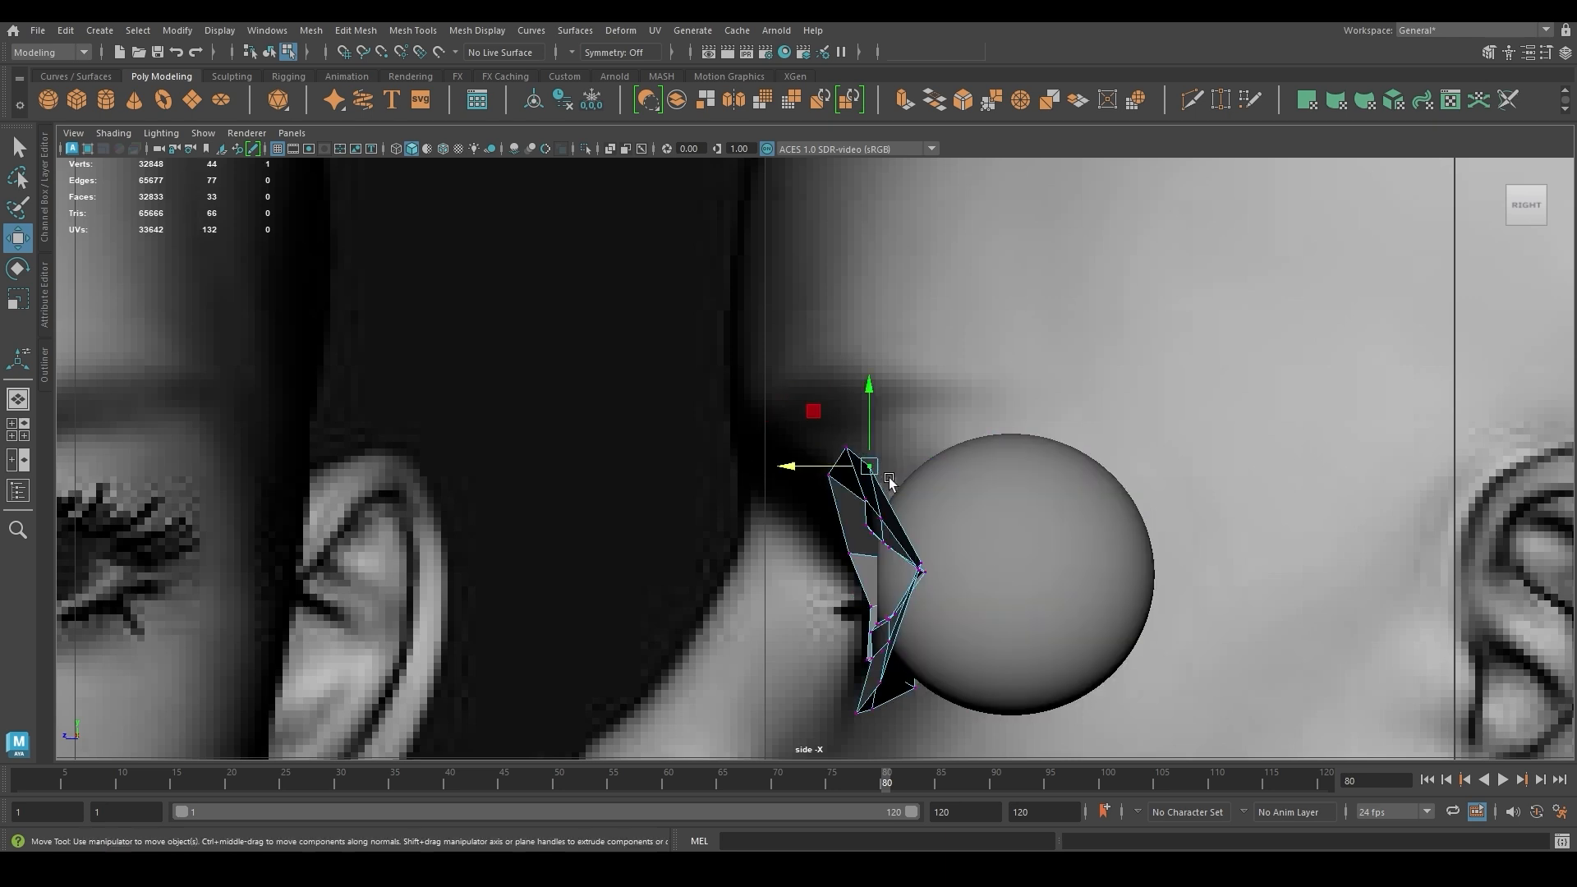
{"action": "left_click", "coordinate": [927, 563]}
{"action": "left_click_drag", "start_coordinate": [851, 563], "coordinate": [884, 564]}
{"action": "middle_click_drag", "start_coordinate": [924, 617], "coordinate": [899, 550], "text": "alt"}
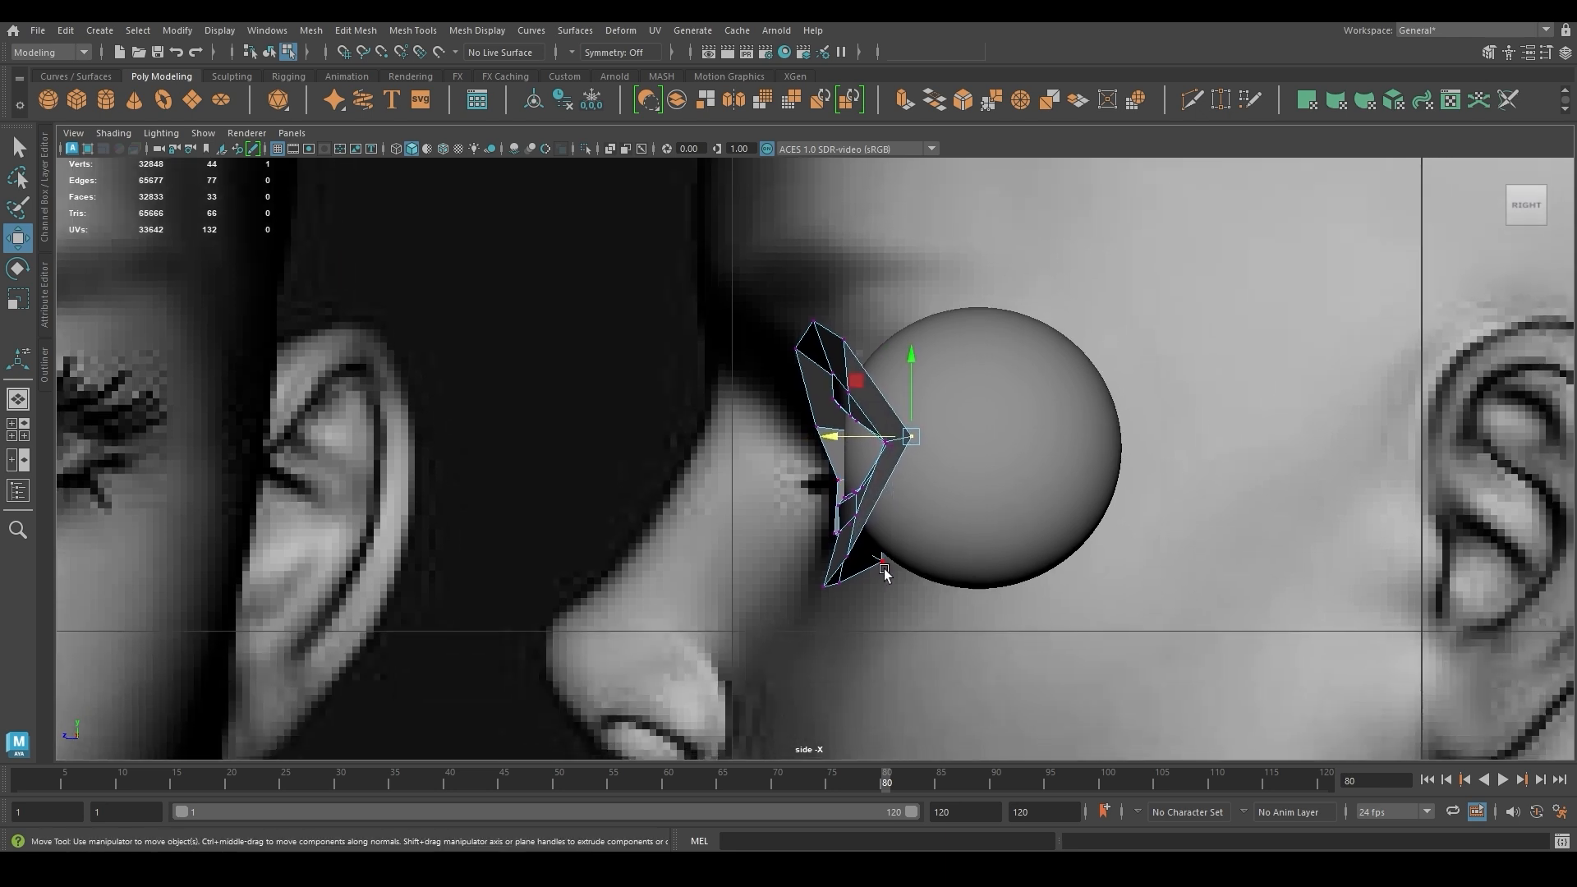
Reposition the outer loop's lower temple-side and bottom vertices in the side view to smooth the lower contour
{"action": "left_click", "coordinate": [884, 567]}
{"action": "mouse_move", "coordinate": [848, 563]}
{"action": "left_mouse_down"}
{"action": "mouse_move", "coordinate": [789, 539]}
{"action": "mouse_move", "coordinate": [873, 560]}
{"action": "mouse_move", "coordinate": [828, 587]}
{"action": "left_mouse_up"}
{"action": "left_click", "coordinate": [851, 559]}
{"action": "left_click", "coordinate": [828, 585]}
{"action": "left_click", "coordinate": [830, 576]}
{"action": "left_click", "coordinate": [834, 583]}
Pick the lower nose-side vertex in the front view and adjust the loop's lower nose-side edge in the side view
{"action": "key", "text": "space"}
{"action": "key", "text": "space"}
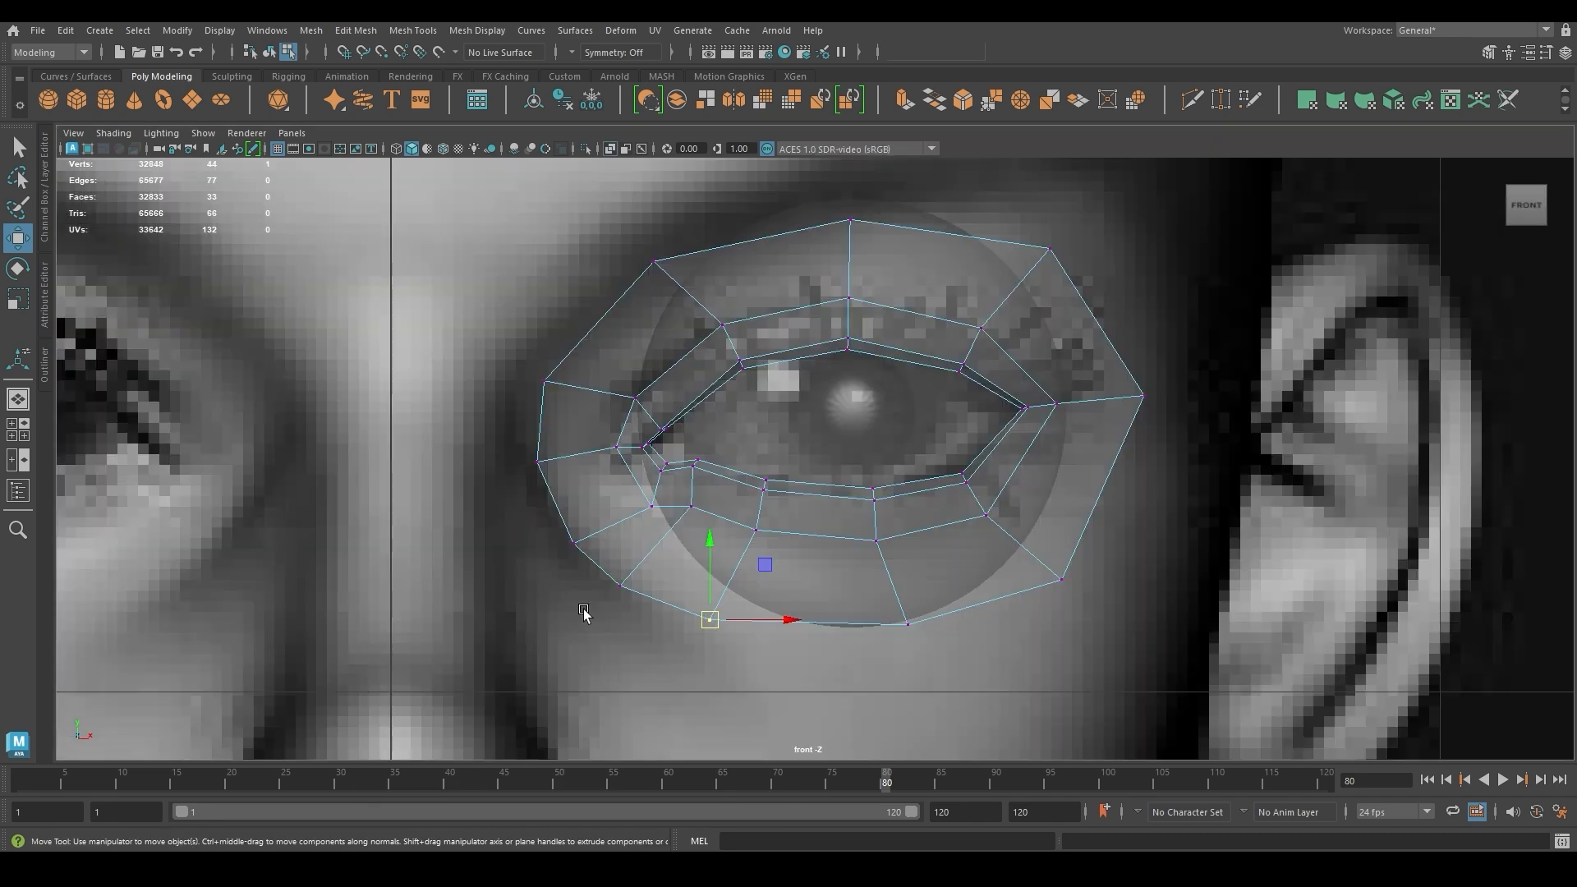
{"action": "left_click", "coordinate": [622, 588]}
{"action": "key", "text": "space"}
{"action": "key", "text": "space"}
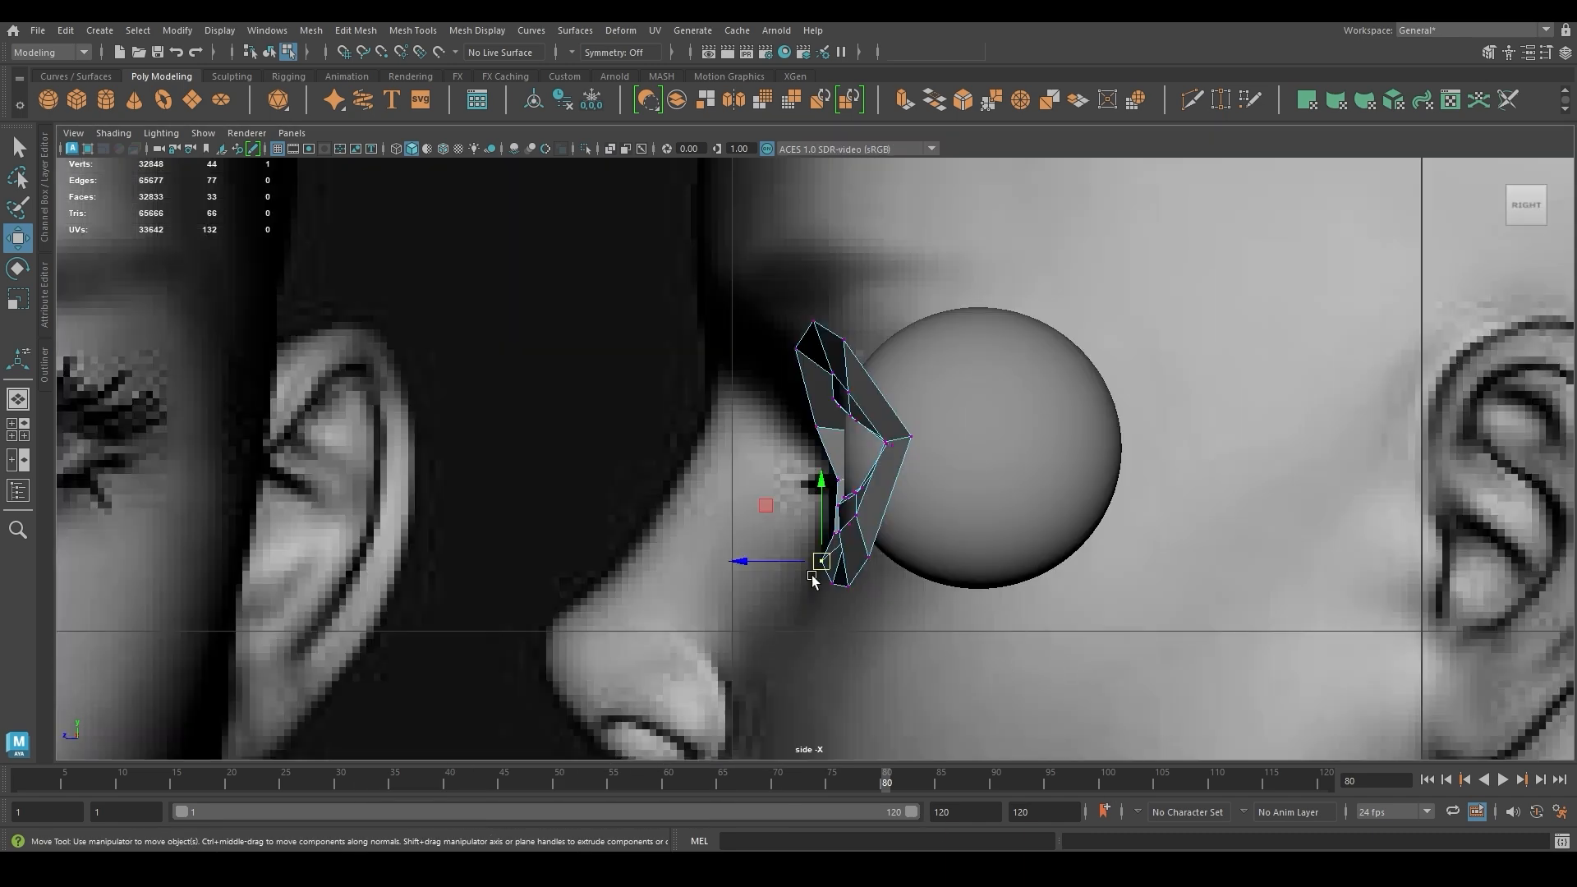
{"action": "left_click_drag", "start_coordinate": [807, 562], "coordinate": [793, 534]}
Bring the three nose-side corner vertices of the outer loop forward and lower the two vertices beneath them in the side view
{"action": "left_click", "coordinate": [834, 532]}
{"action": "left_click", "coordinate": [835, 480]}
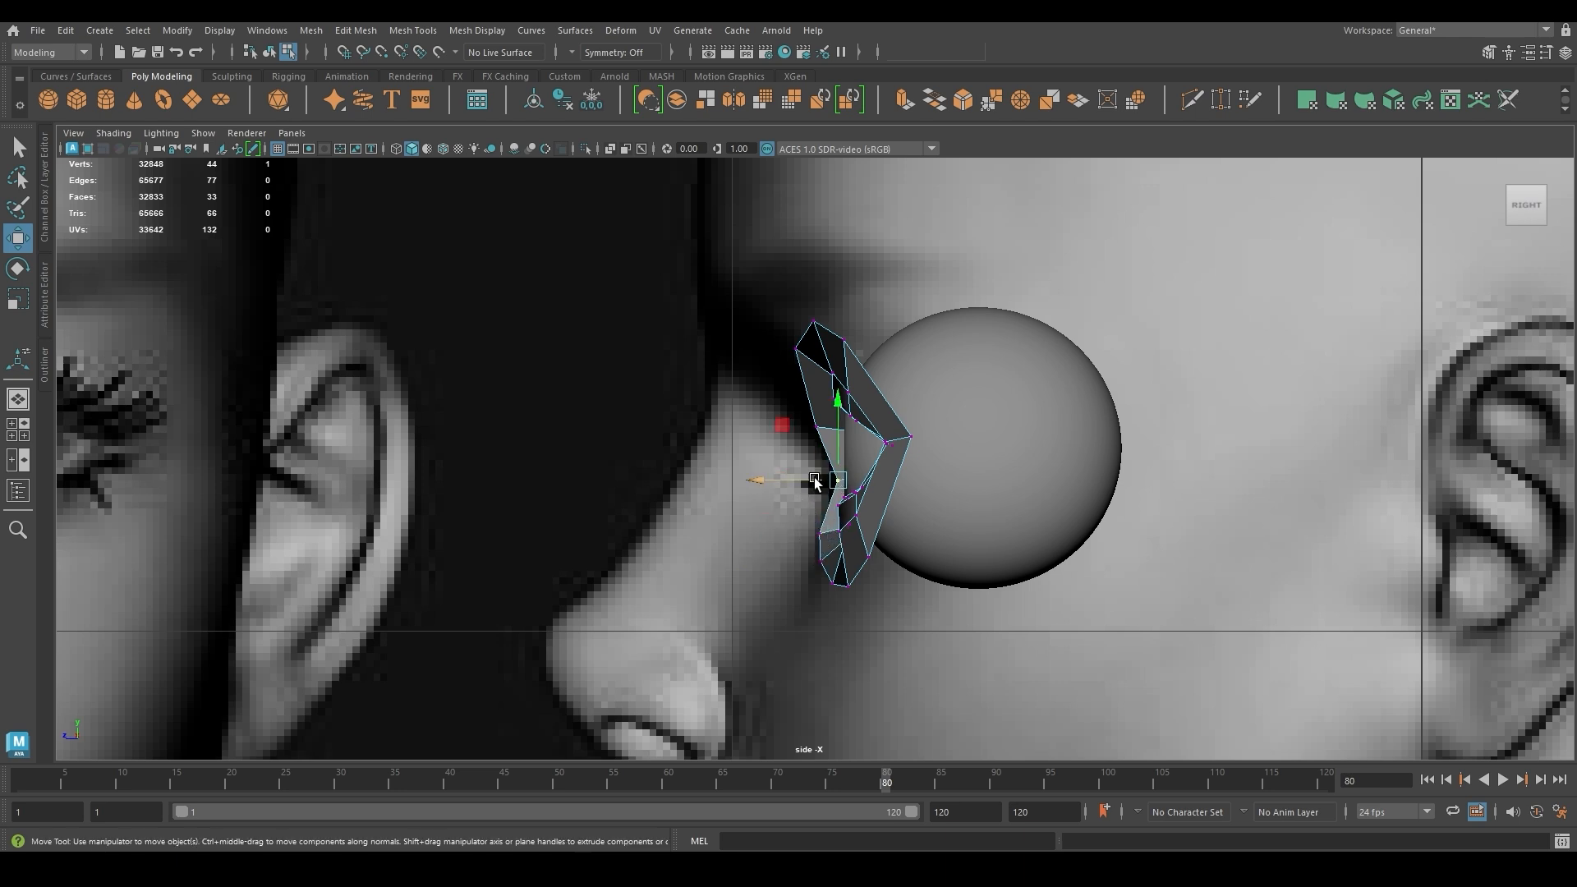
{"action": "left_click_drag", "start_coordinate": [816, 482], "coordinate": [802, 483]}
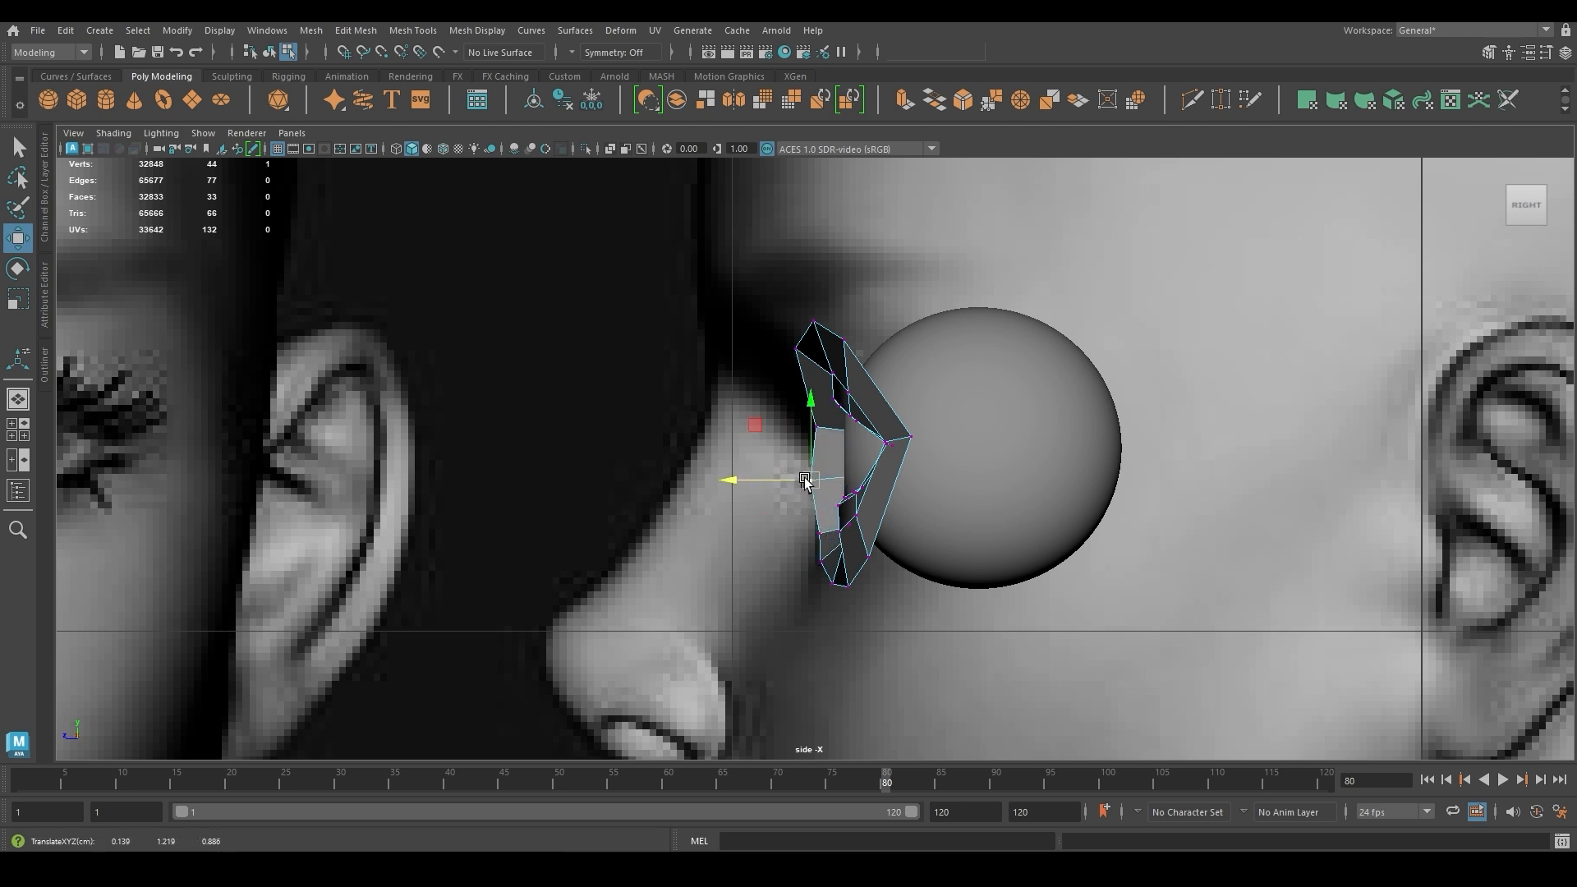
{"action": "left_click_drag", "start_coordinate": [789, 423], "coordinate": [816, 470]}
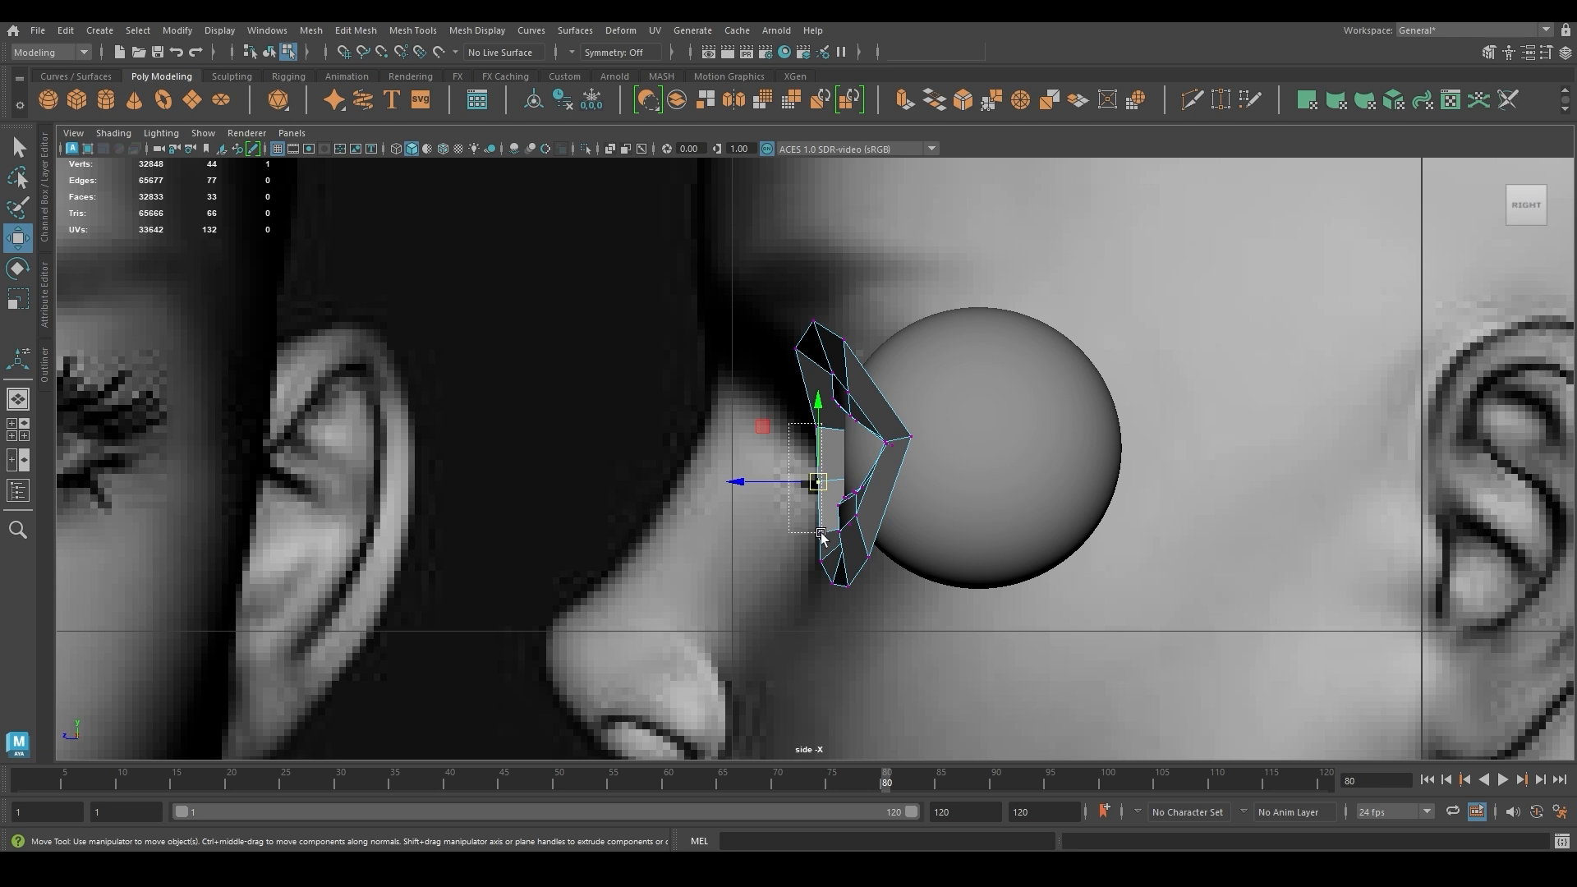
{"action": "left_click_drag", "start_coordinate": [822, 534], "coordinate": [821, 535]}
{"action": "left_click_drag", "start_coordinate": [777, 479], "coordinate": [759, 476]}
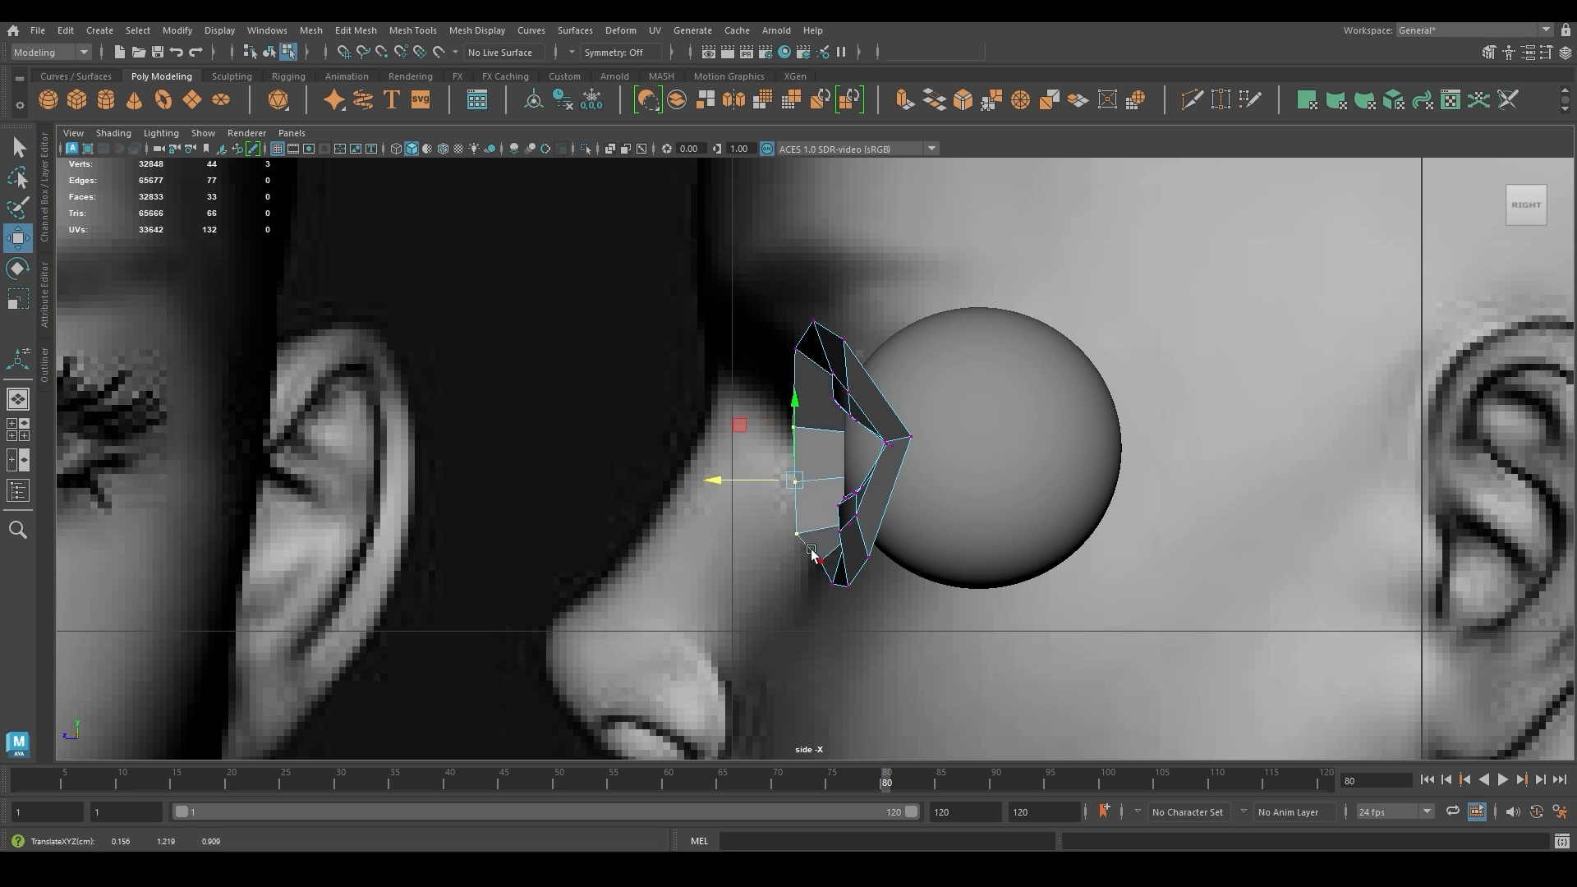
{"action": "mouse_move", "coordinate": [812, 551]}
{"action": "left_mouse_down"}
{"action": "mouse_move", "coordinate": [837, 590]}
{"action": "mouse_move", "coordinate": [812, 577]}
{"action": "left_mouse_up"}
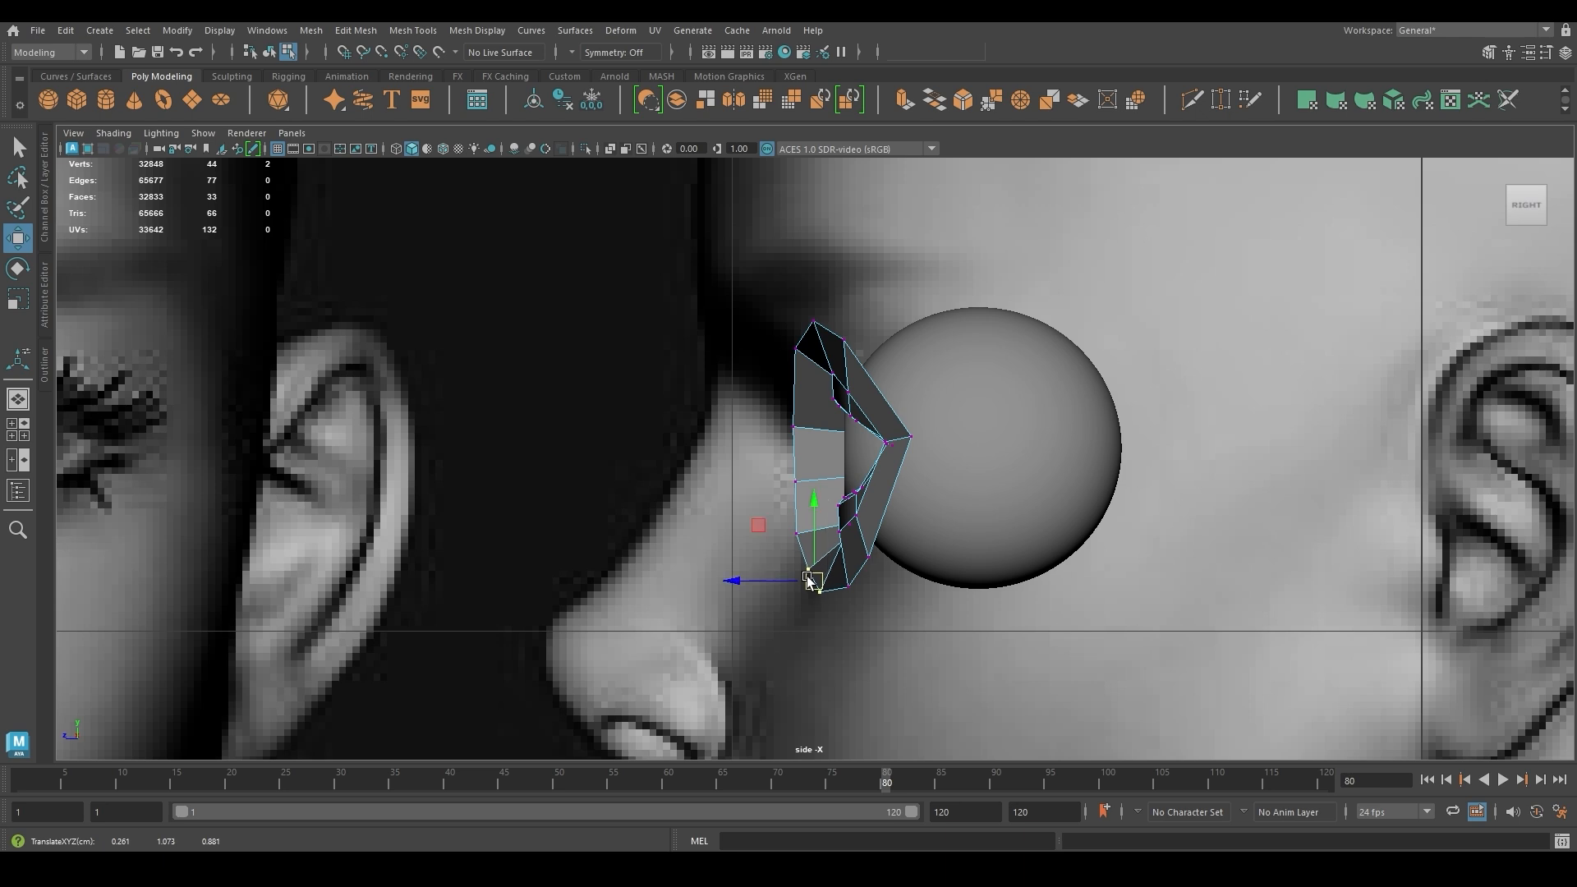
Reshape the top of the outer loop in the side view, raising its upper vertices and spreading them forward and back
{"action": "middle_click_drag", "start_coordinate": [876, 530], "coordinate": [884, 619], "text": "alt"}
{"action": "left_click_drag", "start_coordinate": [769, 415], "coordinate": [843, 436]}
{"action": "left_click_drag", "start_coordinate": [822, 408], "coordinate": [875, 387]}
{"action": "left_click", "coordinate": [852, 428]}
Push the outer loop's temple-side corner vertex further back so the ring wraps around the eyeball
{"action": "left_click", "coordinate": [919, 524]}
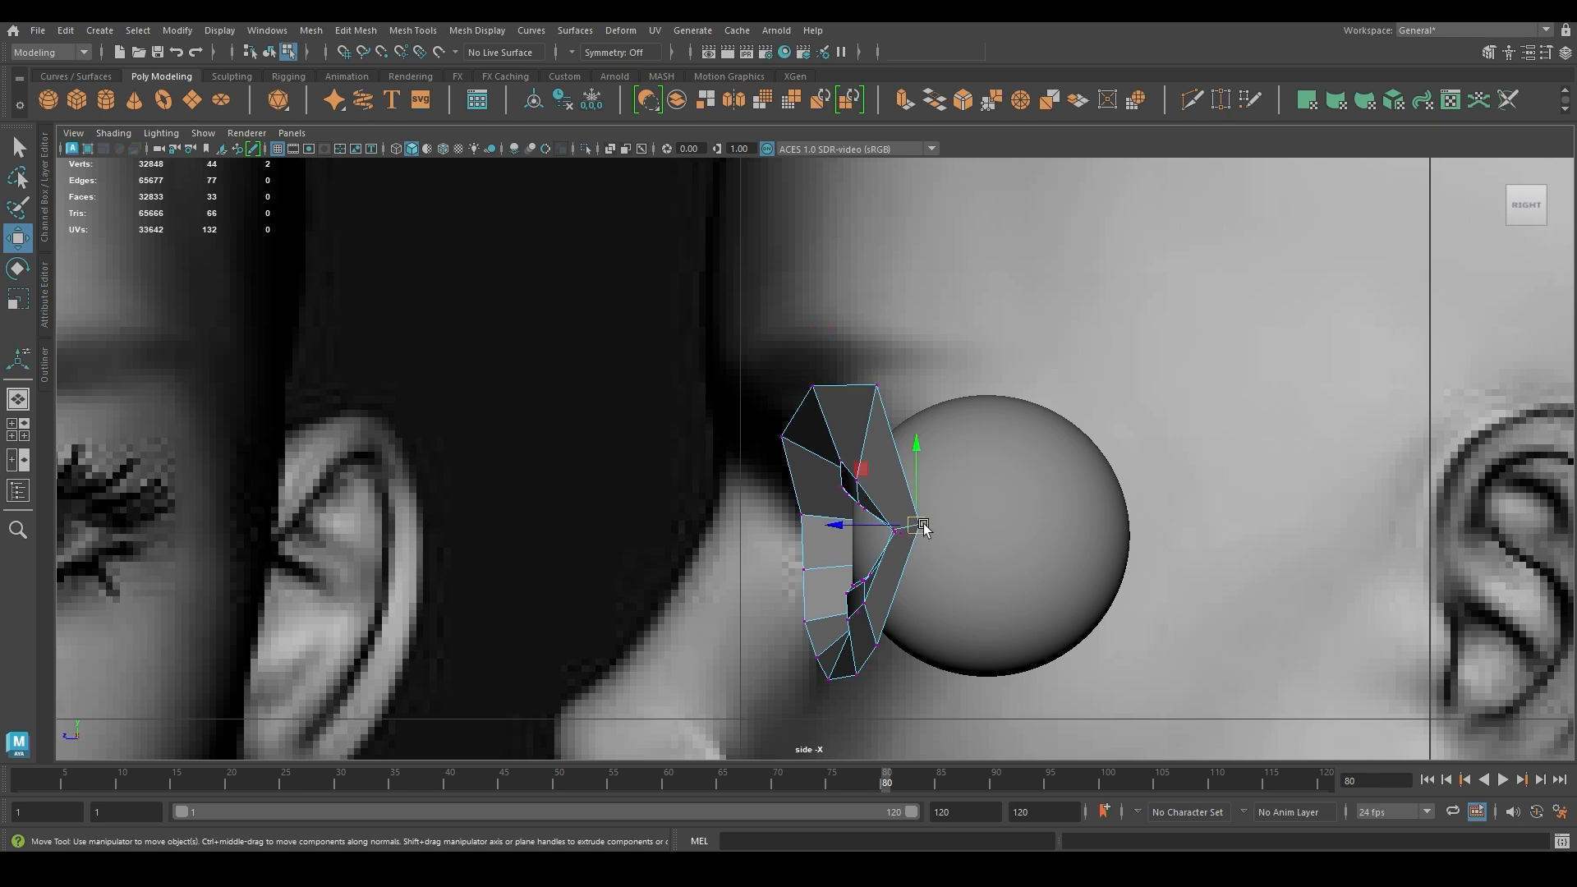
{"action": "left_click_drag", "start_coordinate": [919, 525], "coordinate": [963, 531]}
{"action": "left_click", "coordinate": [877, 629]}
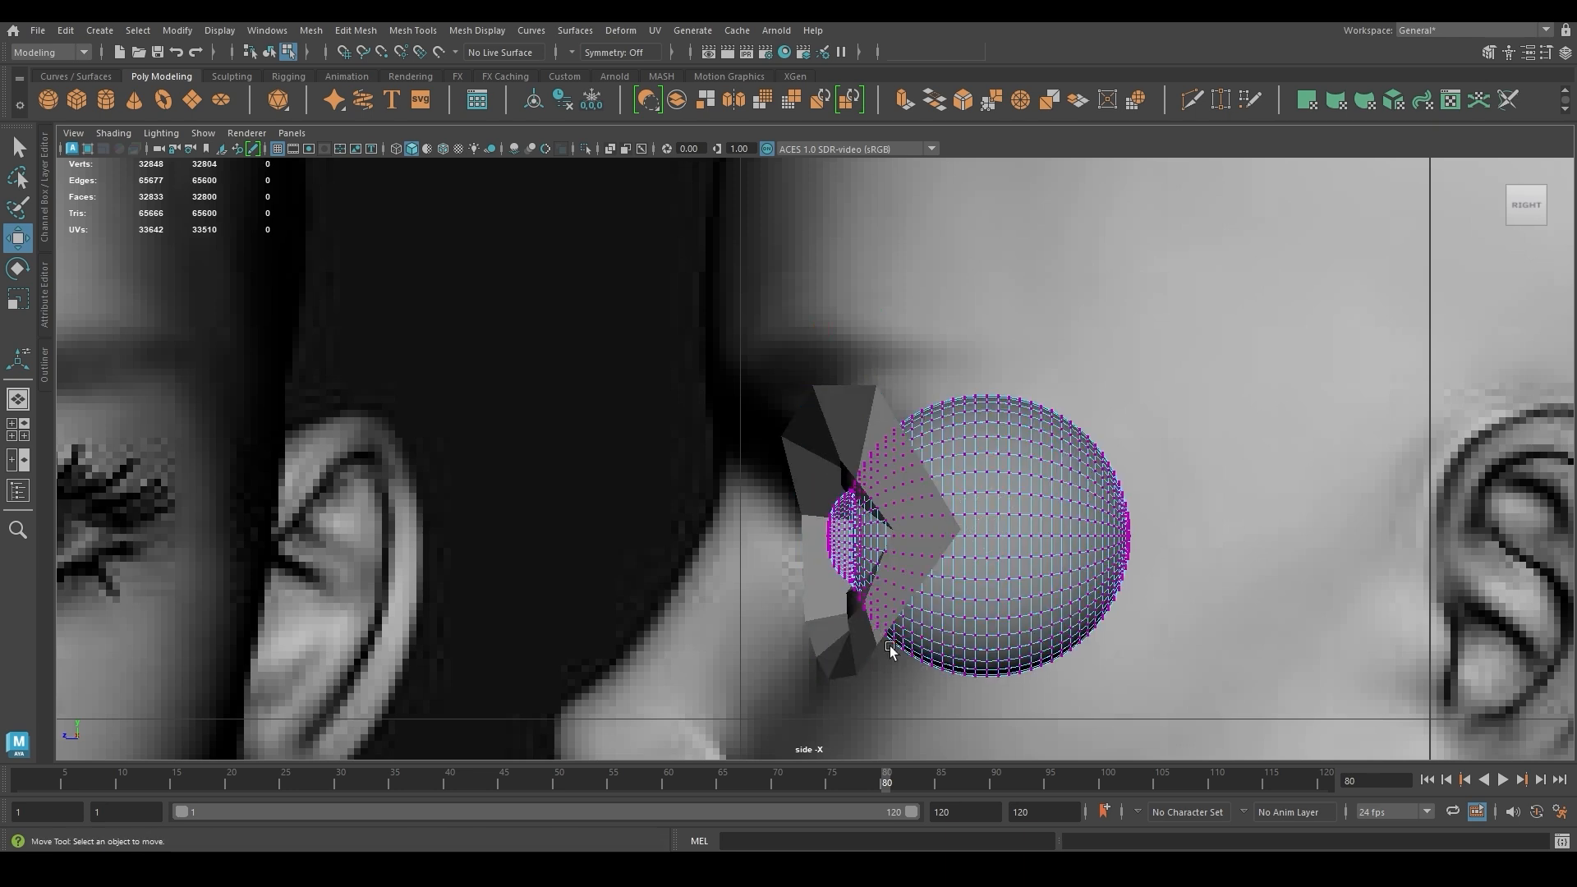
Undo the accidental selection and move the outer loop's lower temple-side vertex down and back in the side view
{"action": "key", "text": "ctrl+z"}
{"action": "left_click_drag", "start_coordinate": [857, 626], "coordinate": [856, 624]}
{"action": "left_click_drag", "start_coordinate": [881, 647], "coordinate": [912, 669]}
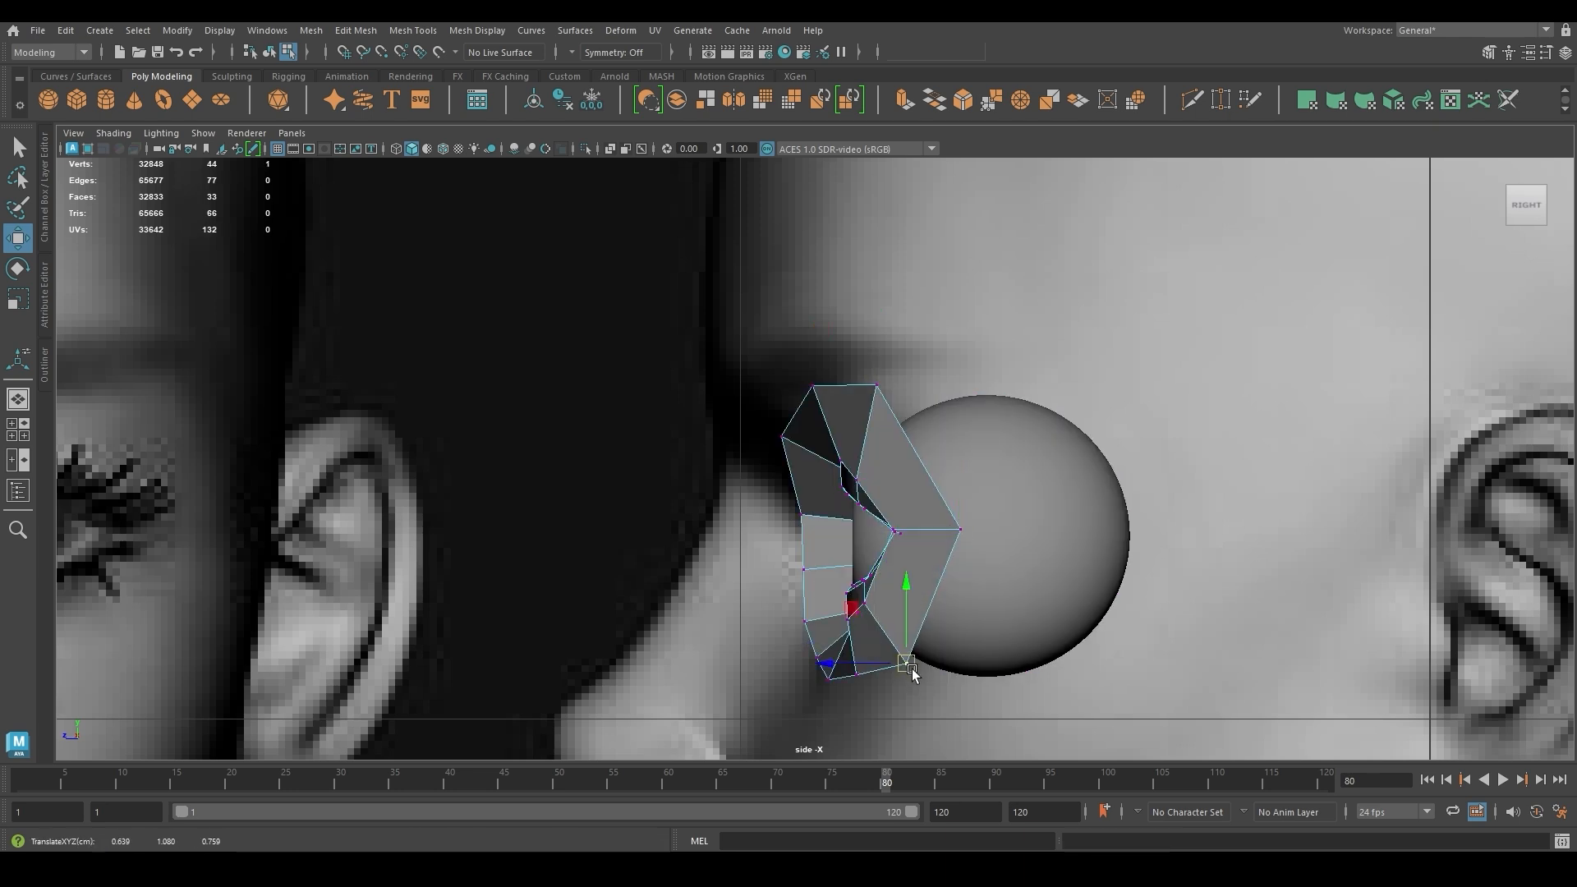
Shift the outer loop's two middle nose-side vertices forward in the side view to follow the nose bridge
{"action": "middle_click_drag", "start_coordinate": [904, 720], "coordinate": [927, 742], "text": "alt"}
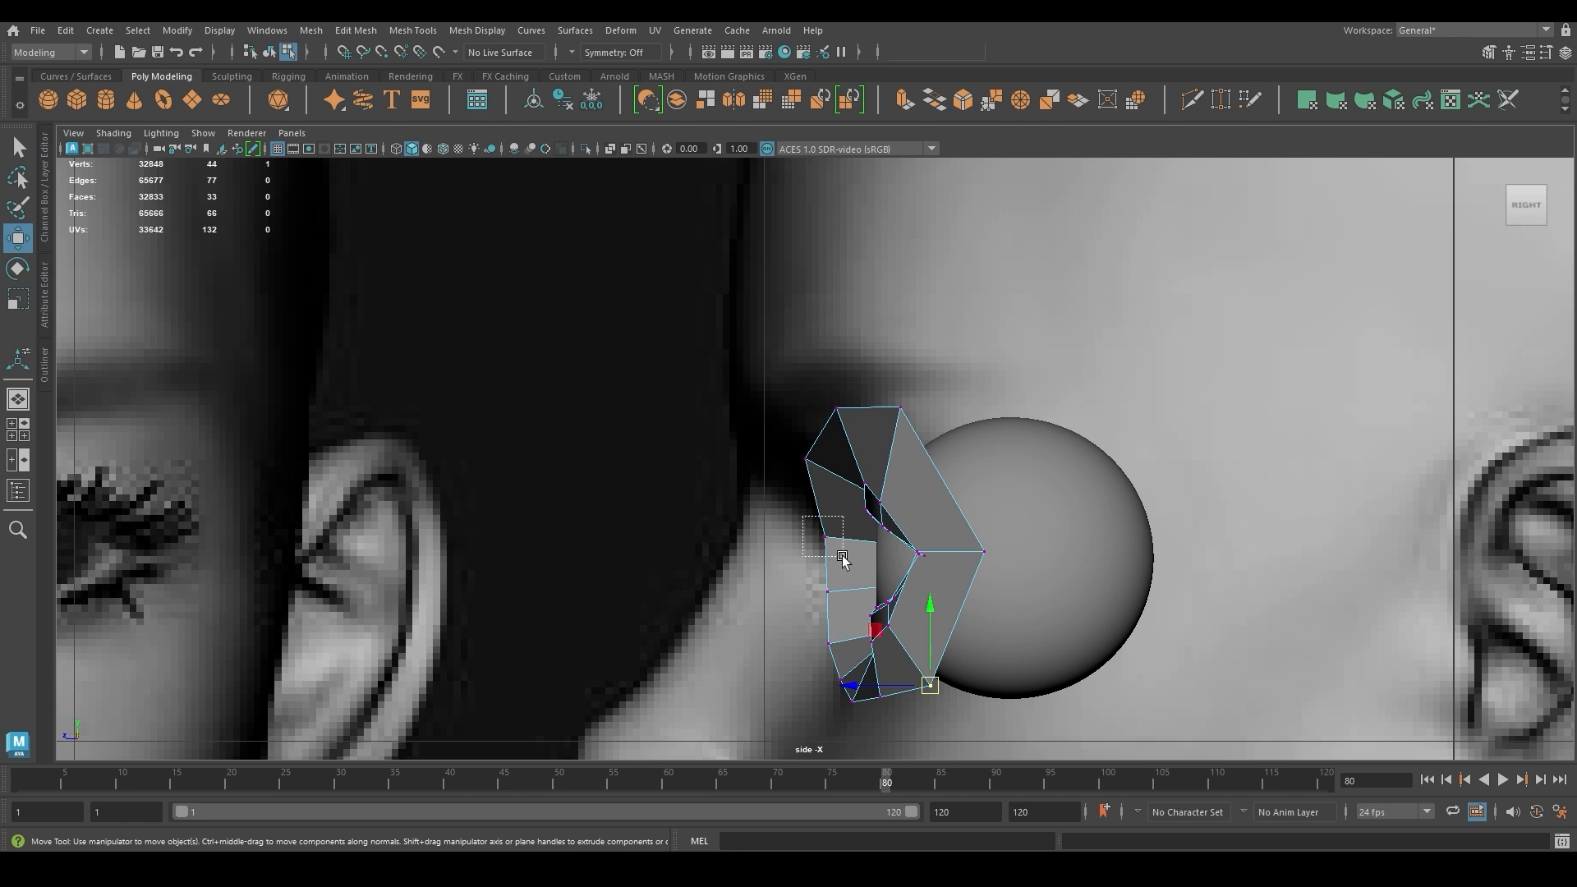
{"action": "left_click_drag", "start_coordinate": [843, 558], "coordinate": [843, 558]}
{"action": "left_click_drag", "start_coordinate": [827, 540], "coordinate": [804, 533]}
{"action": "middle_click_drag", "start_coordinate": [830, 629], "coordinate": [806, 540], "text": "alt"}
{"action": "left_click", "coordinate": [804, 503]}
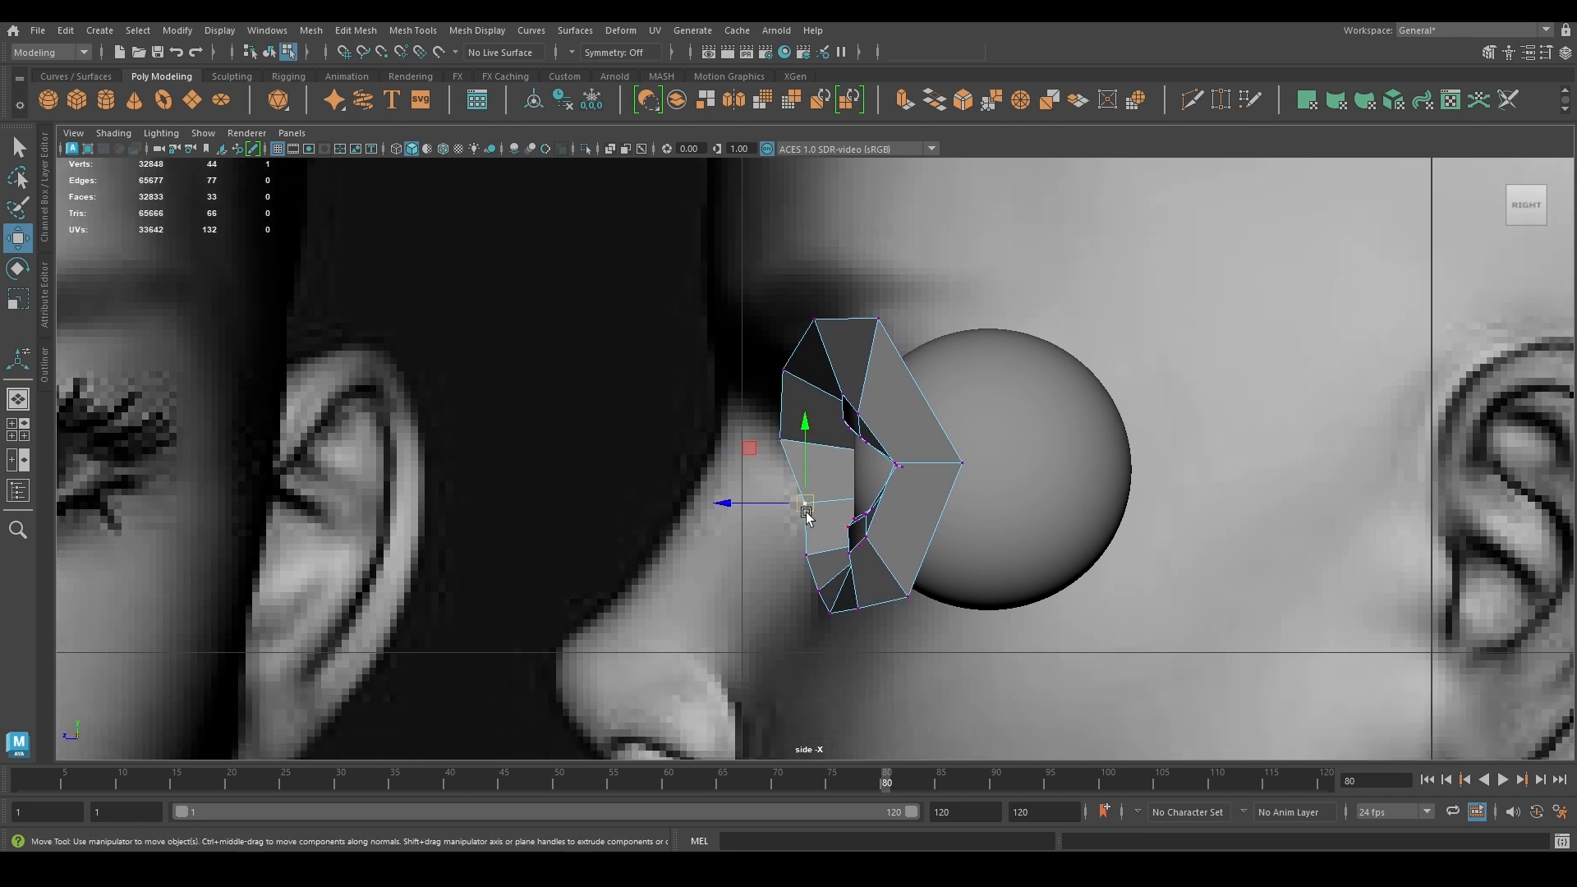
{"action": "left_click_drag", "start_coordinate": [803, 506], "coordinate": [790, 509]}
In the front view, slightly raise the outer loop's upper nose-side vertex and its top-middle vertex
{"action": "key", "text": "space"}
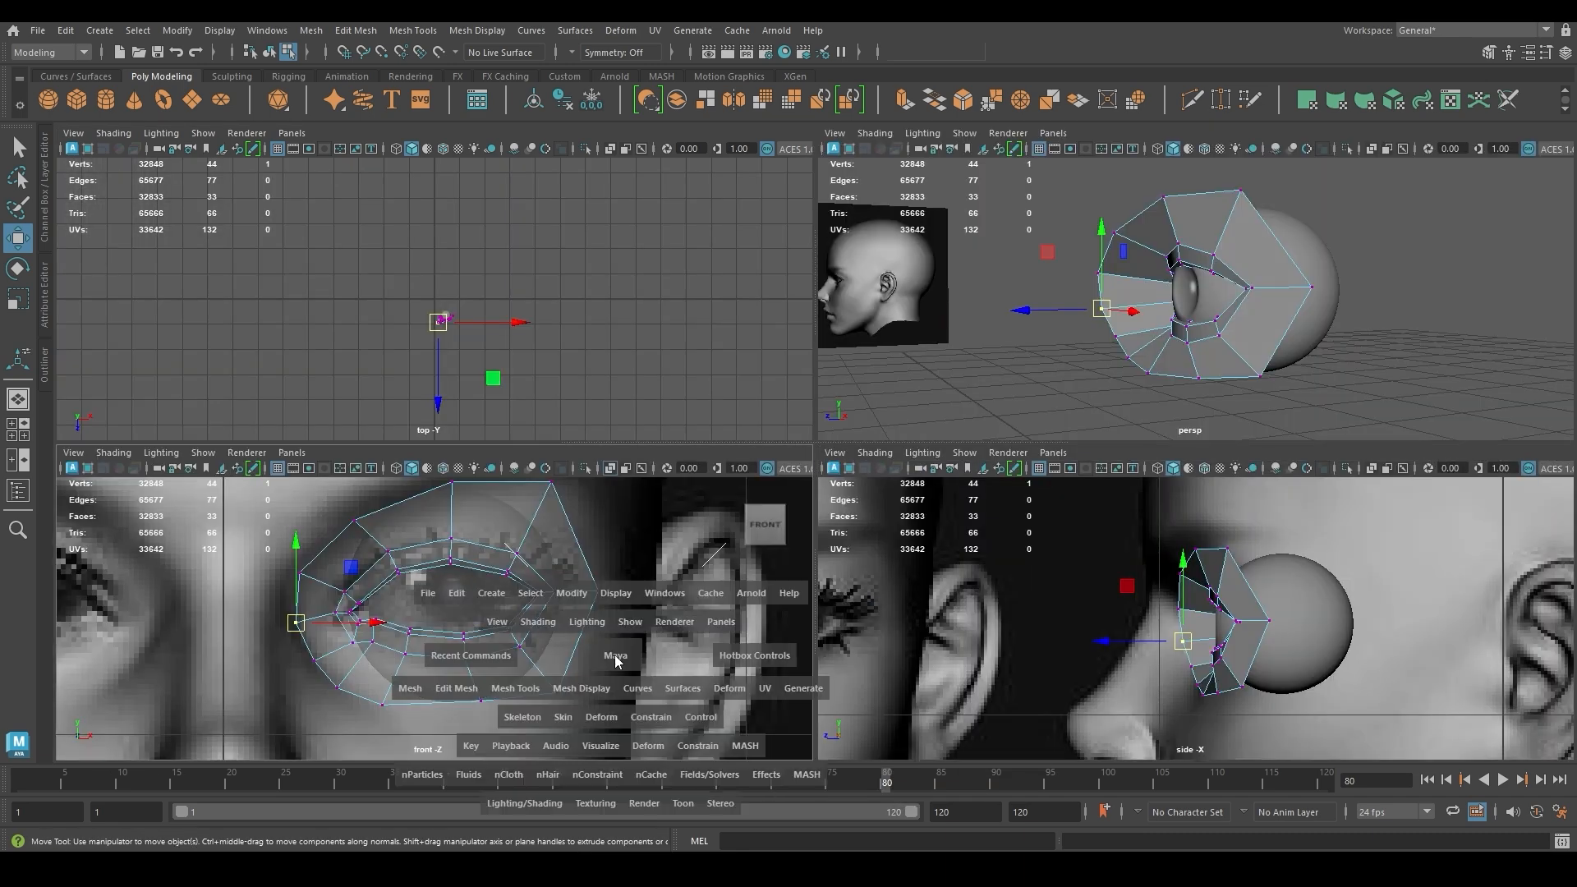
{"action": "key", "text": "space"}
{"action": "middle_click_drag", "start_coordinate": [929, 476], "coordinate": [931, 502], "text": "alt"}
{"action": "mouse_move", "coordinate": [652, 342]}
{"action": "left_mouse_down"}
{"action": "mouse_move", "coordinate": [727, 395]}
{"action": "mouse_move", "coordinate": [679, 346]}
{"action": "left_mouse_up"}
{"action": "left_click_drag", "start_coordinate": [923, 310], "coordinate": [887, 282]}
{"action": "left_click_drag", "start_coordinate": [895, 290], "coordinate": [898, 278]}
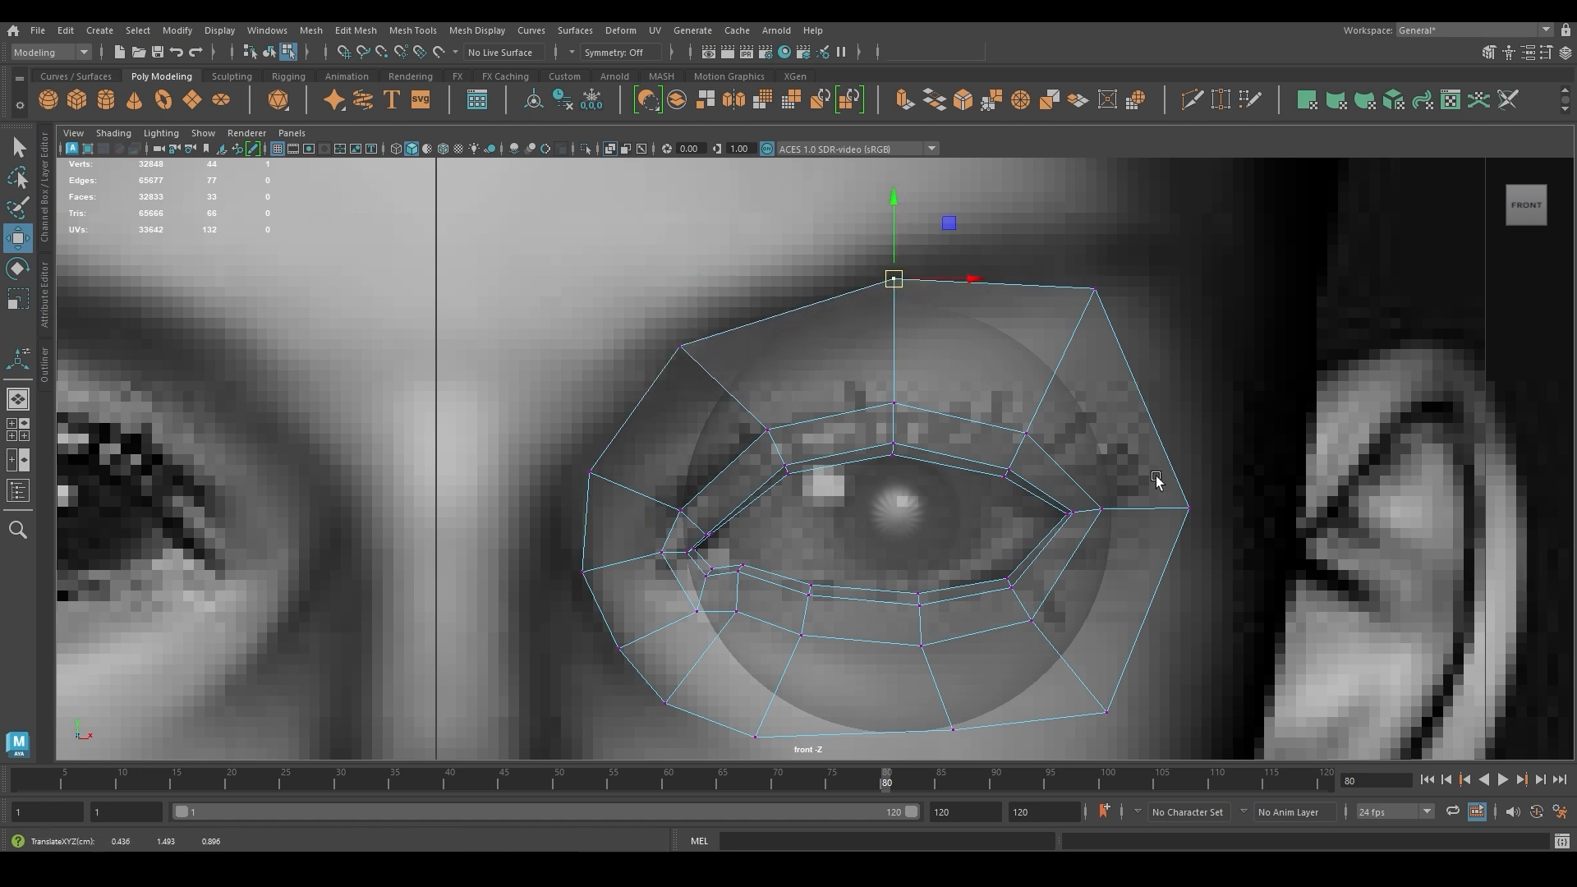
Extrude the outer loop's three nose-side border edges a short distance toward the nose bridge in the front view
{"action": "middle_click_drag", "start_coordinate": [1157, 480], "coordinate": [1169, 332], "text": "alt"}
{"action": "middle_click_drag", "start_coordinate": [707, 600], "coordinate": [687, 667], "text": "alt"}
{"action": "key", "text": "F10"}
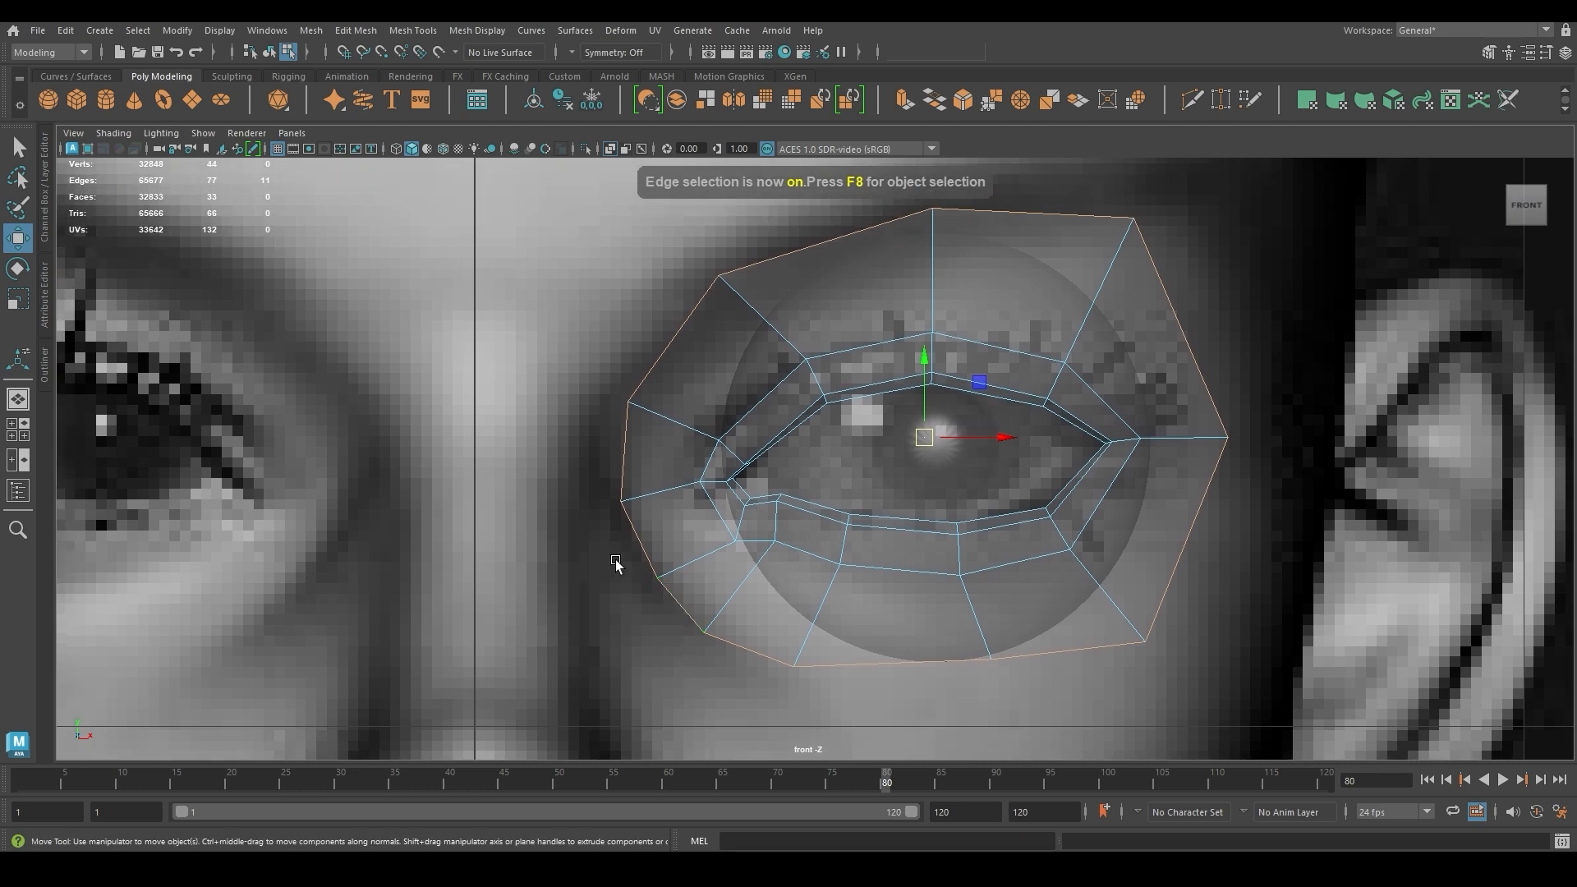
{"action": "left_click", "coordinate": [635, 536]}
{"action": "left_click", "coordinate": [684, 610], "text": "shift"}
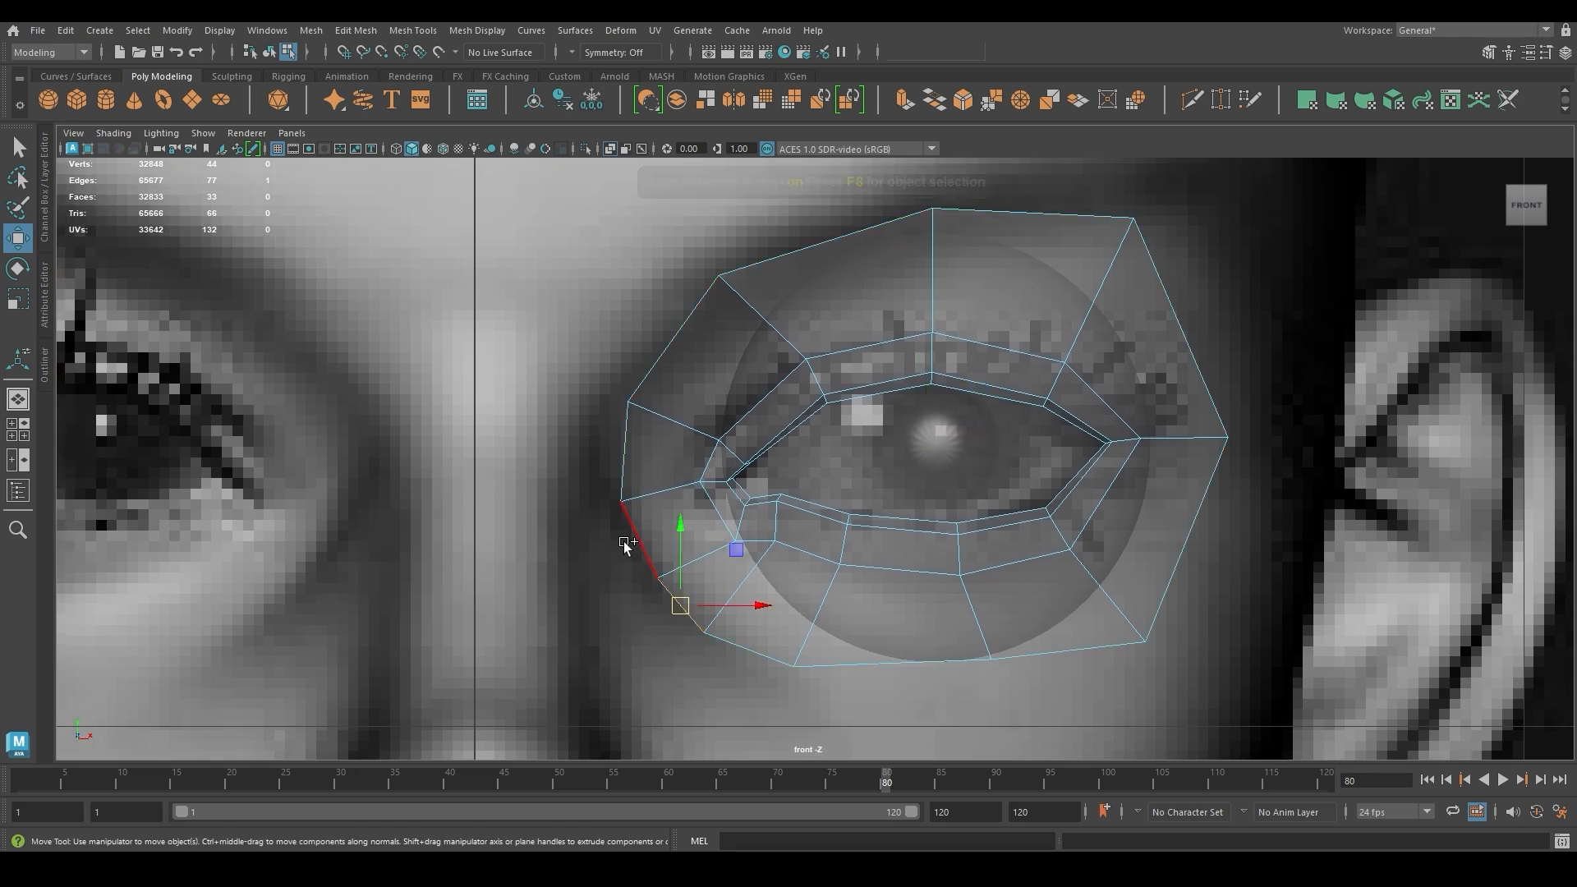
{"action": "left_click", "coordinate": [618, 470], "text": "shift"}
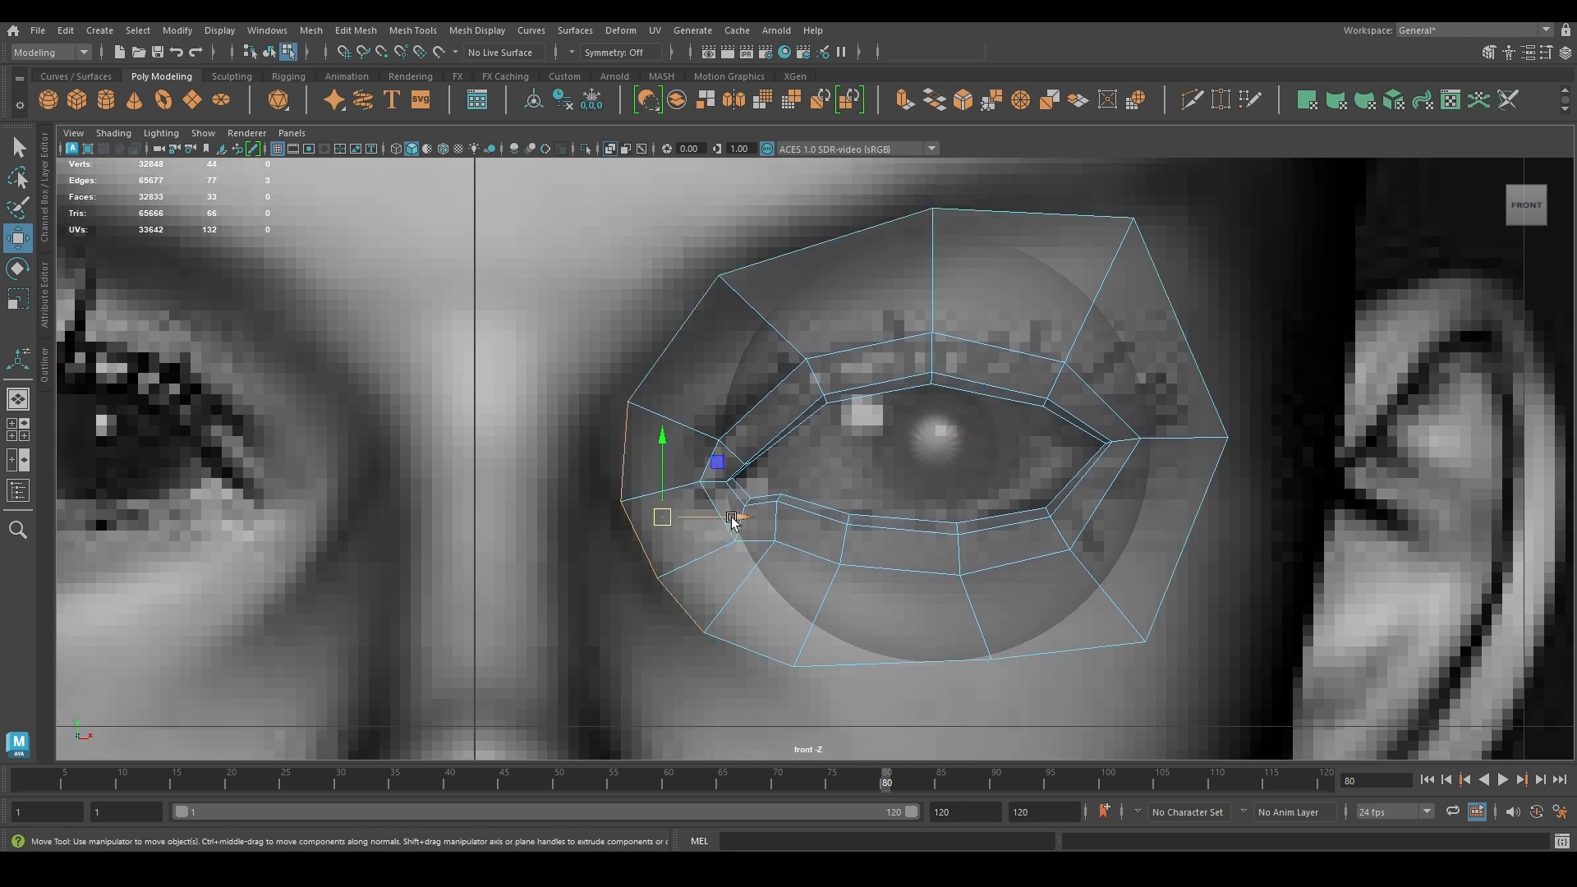
{"action": "left_click_drag", "start_coordinate": [732, 519], "coordinate": [667, 530], "text": "shift"}
Bring the extruded edges forward in the side view and extrude them again to a straight border on the face's centre line
{"action": "key", "text": "space"}
{"action": "key", "text": "space"}
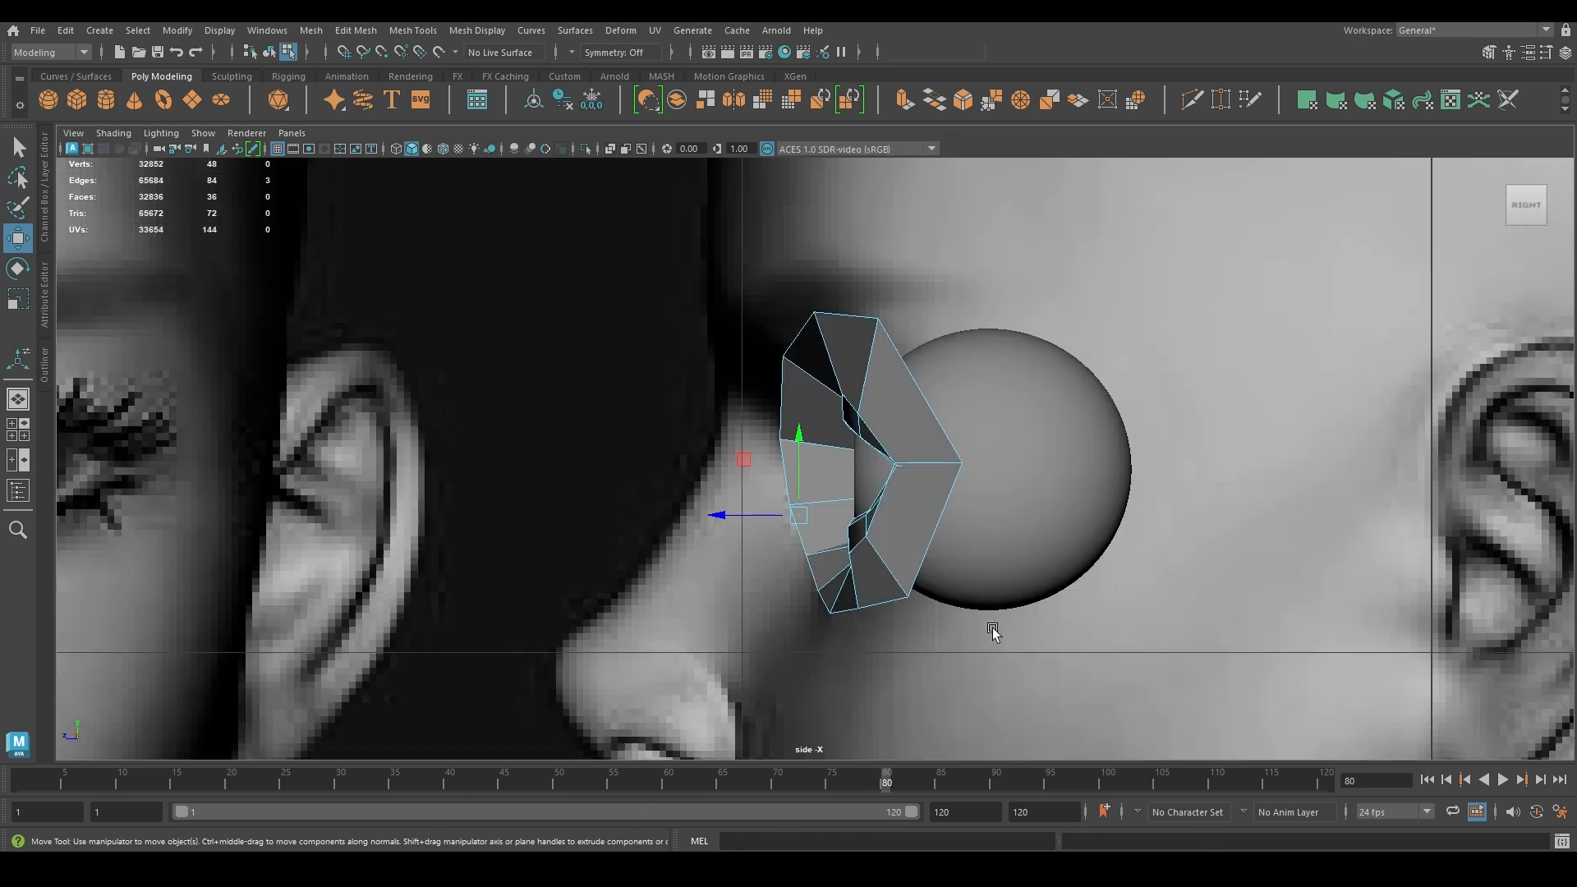
{"action": "left_click_drag", "start_coordinate": [754, 521], "coordinate": [553, 514]}
{"action": "key", "text": "space"}
{"action": "key", "text": "space"}
{"action": "key", "text": "r"}
{"action": "key", "text": "w"}
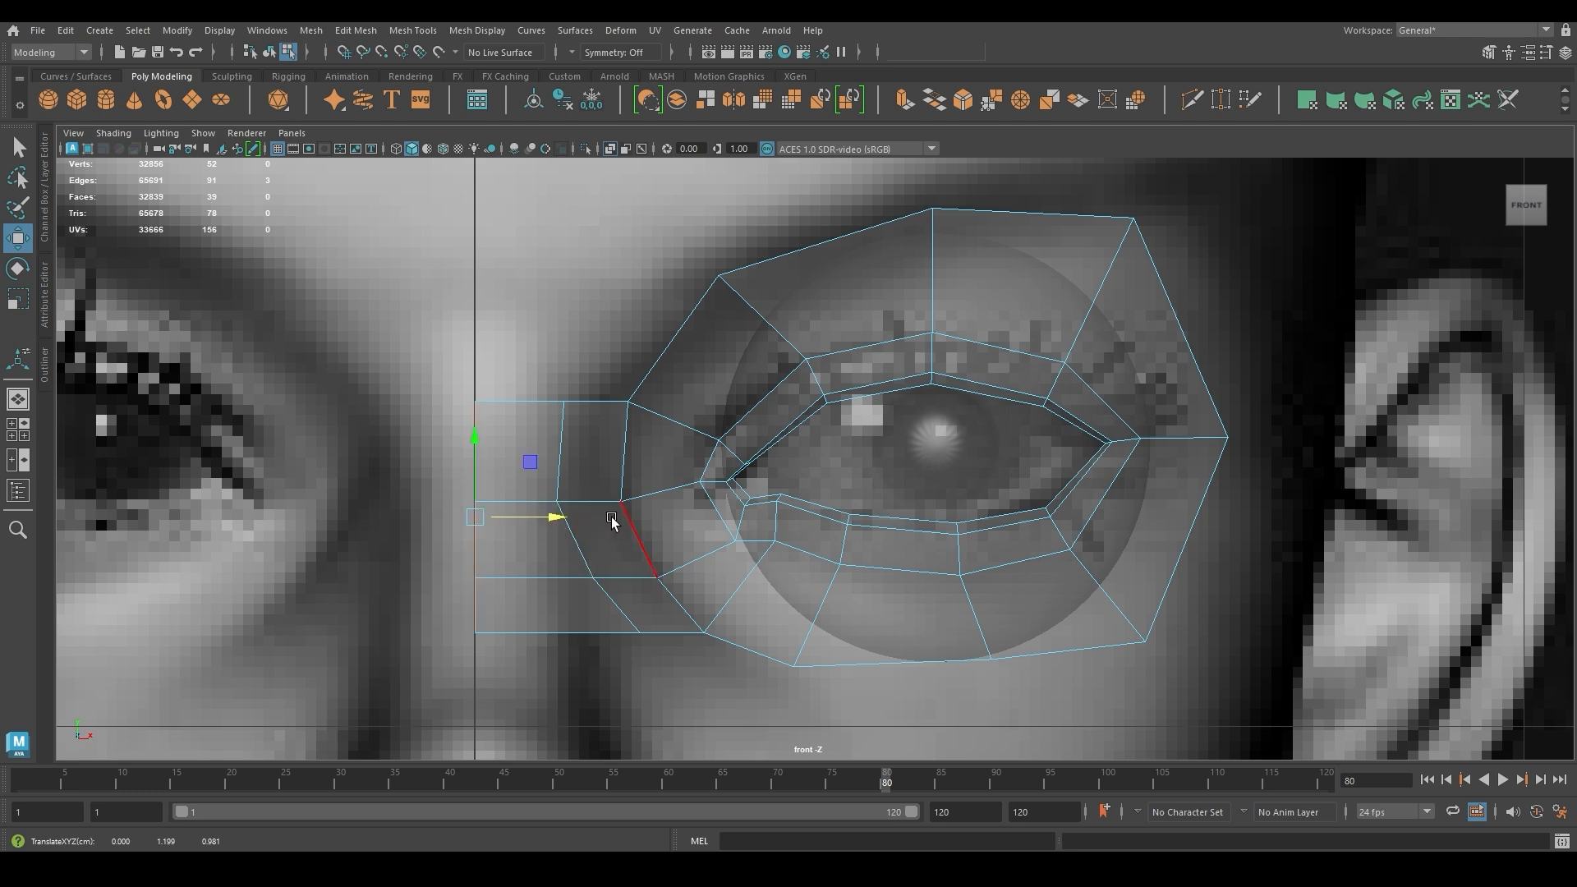
Raise the top two vertices beside the eye on the nose-bridge strip and shift them toward the nose in the front view
{"action": "key", "text": "F9"}
{"action": "left_click_drag", "start_coordinate": [601, 378], "coordinate": [654, 434]}
{"action": "left_click_drag", "start_coordinate": [628, 401], "coordinate": [607, 345]}
{"action": "mouse_move", "coordinate": [500, 372]}
{"action": "left_mouse_down"}
{"action": "mouse_move", "coordinate": [580, 436]}
{"action": "mouse_move", "coordinate": [527, 367]}
{"action": "left_mouse_up"}
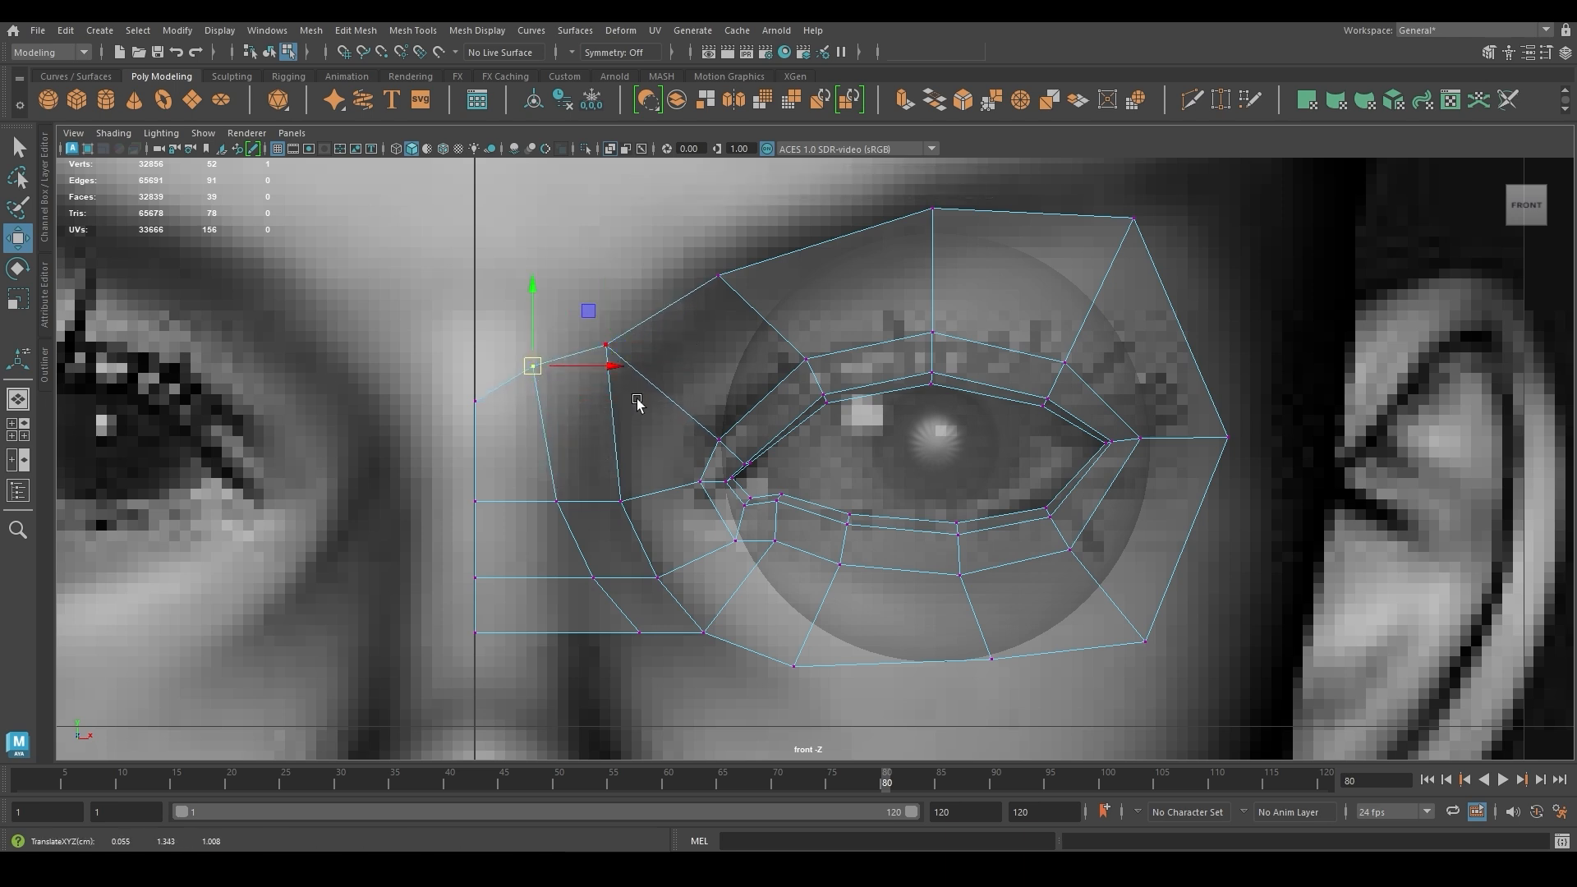
{"action": "left_click_drag", "start_coordinate": [641, 396], "coordinate": [608, 314]}
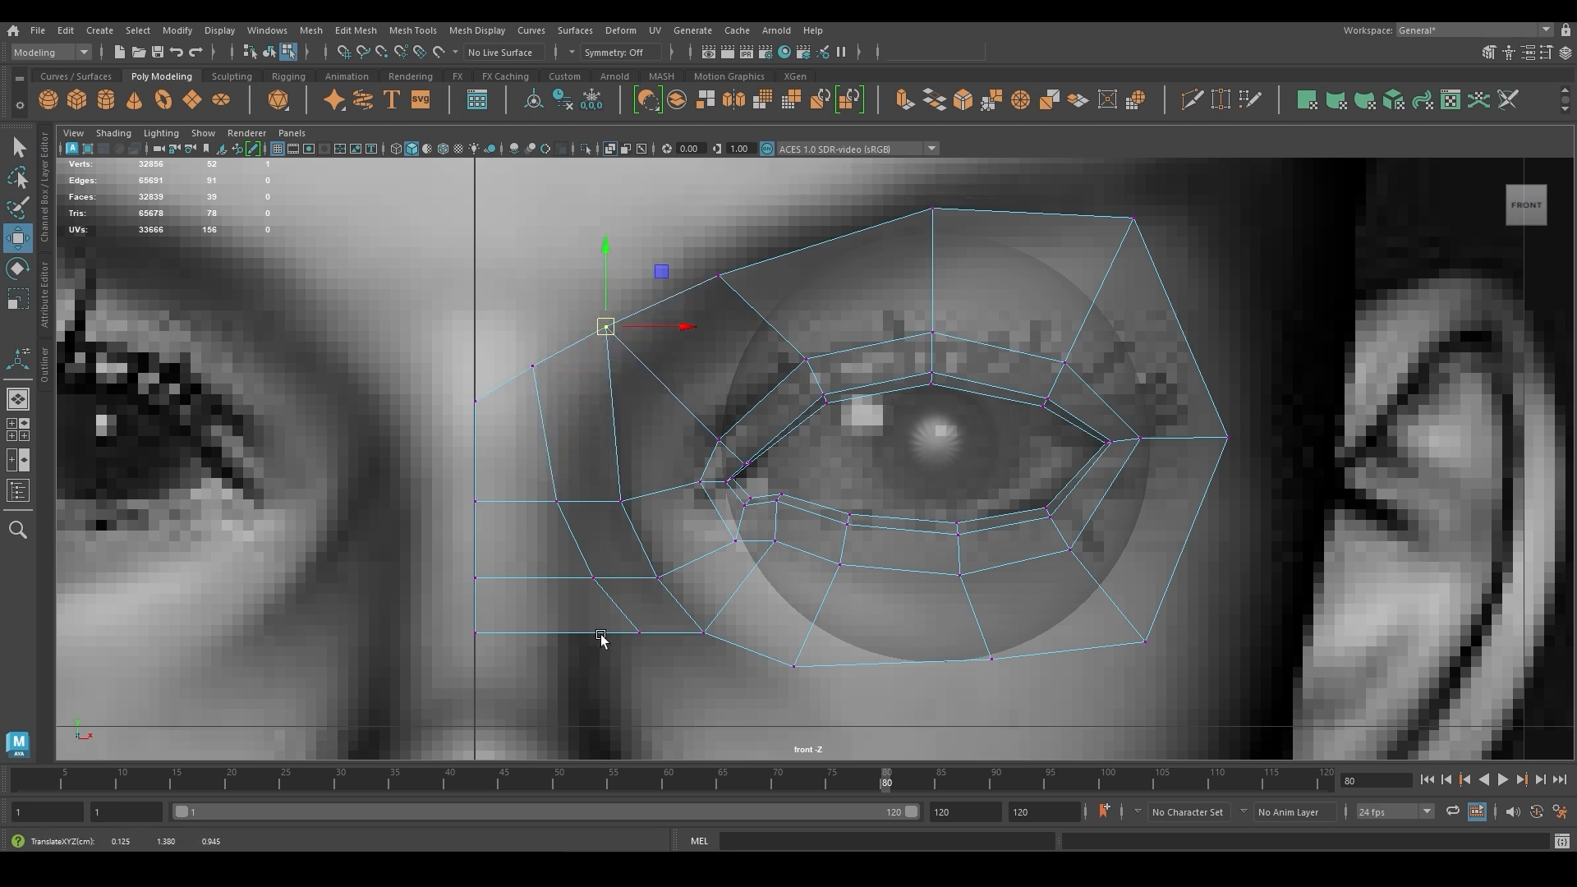
Straighten the nose-bridge strip's middle column of vertices in the front view so it runs down the side of the nose
{"action": "left_click_drag", "start_coordinate": [546, 540], "coordinate": [615, 610]}
{"action": "left_click_drag", "start_coordinate": [590, 578], "coordinate": [559, 583]}
{"action": "left_click_drag", "start_coordinate": [612, 622], "coordinate": [657, 656]}
{"action": "left_click_drag", "start_coordinate": [626, 629], "coordinate": [574, 652]}
{"action": "left_click_drag", "start_coordinate": [533, 493], "coordinate": [573, 501]}
{"action": "left_click", "coordinate": [534, 365]}
{"action": "left_click_drag", "start_coordinate": [534, 365], "coordinate": [554, 348]}
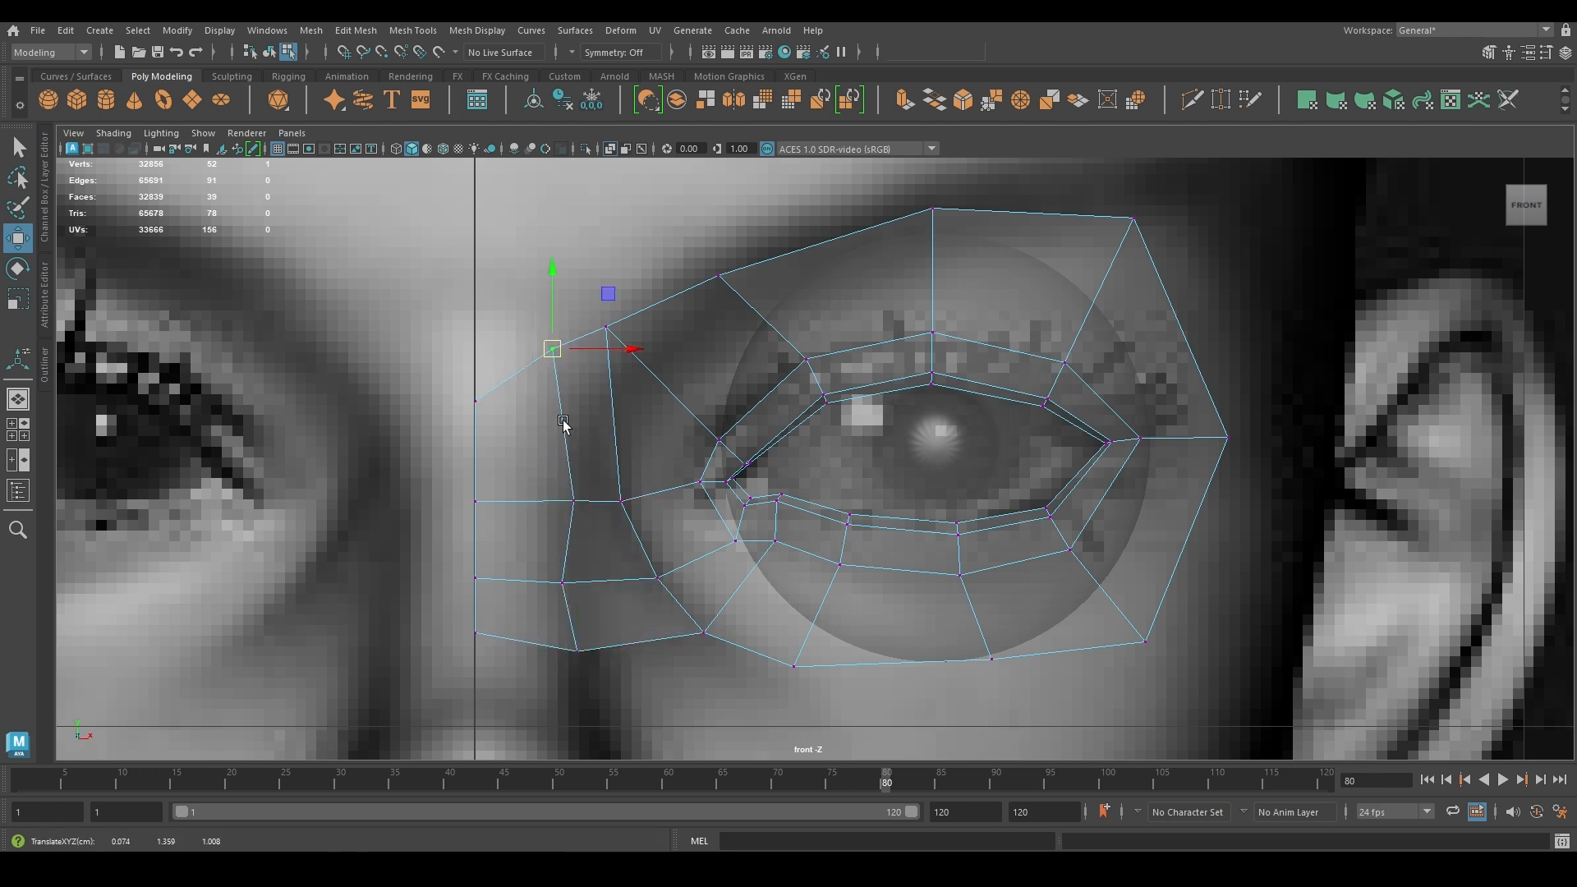
Shift the middle column's two lower vertices toward the eye and even out the spacing of the row beside the inner eye corner
{"action": "left_click", "coordinate": [562, 582]}
{"action": "left_click_drag", "start_coordinate": [562, 584], "coordinate": [576, 588]}
{"action": "left_click", "coordinate": [578, 651]}
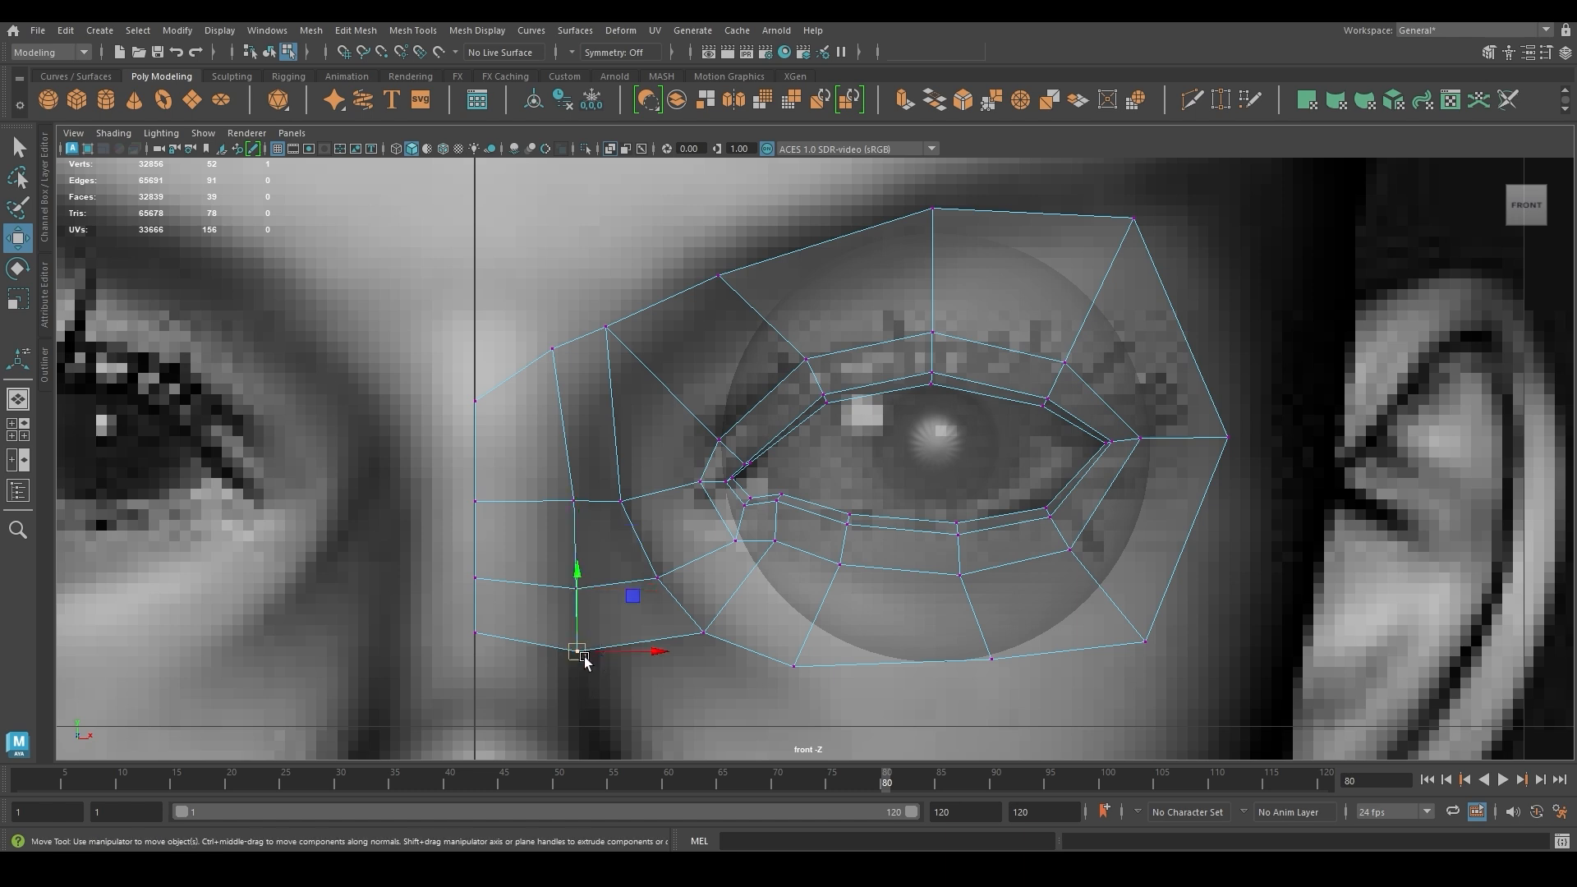
{"action": "left_click_drag", "start_coordinate": [579, 652], "coordinate": [593, 653]}
{"action": "left_click", "coordinate": [620, 499]}
{"action": "left_click_drag", "start_coordinate": [620, 501], "coordinate": [595, 522]}
{"action": "left_click_drag", "start_coordinate": [624, 502], "coordinate": [620, 515]}
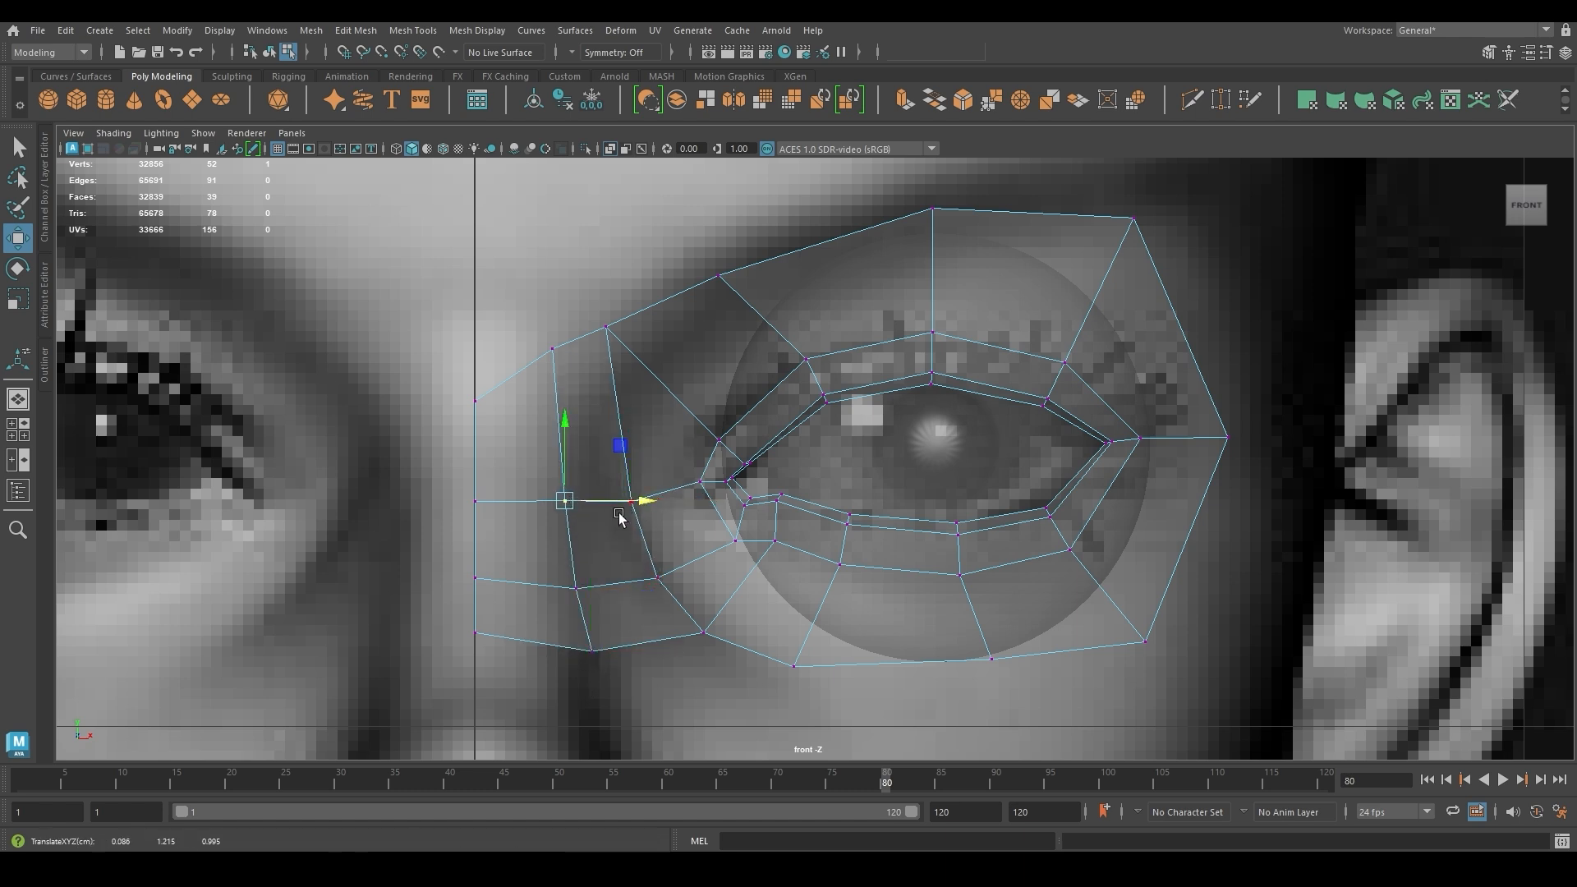
Select the four centre-line vertices and move them forward to the nose profile in the side view
{"action": "left_click_drag", "start_coordinate": [454, 390], "coordinate": [556, 658]}
{"action": "key", "text": "space"}
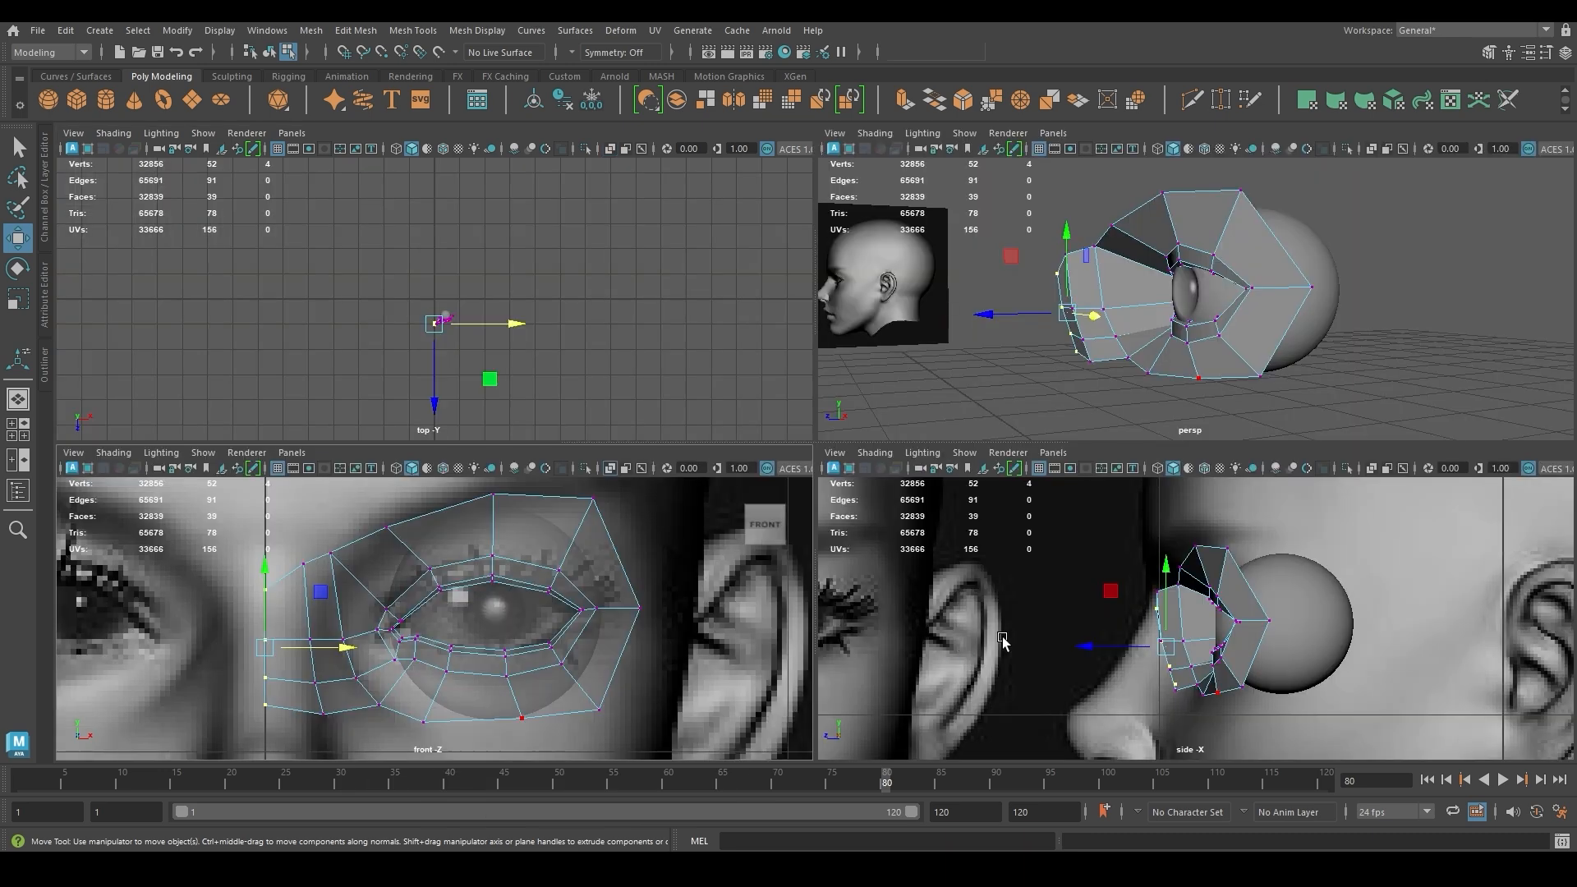
{"action": "key", "text": "space"}
{"action": "scroll", "coordinate": [679, 441], "scroll_direction": "up", "scroll_amount": 4}
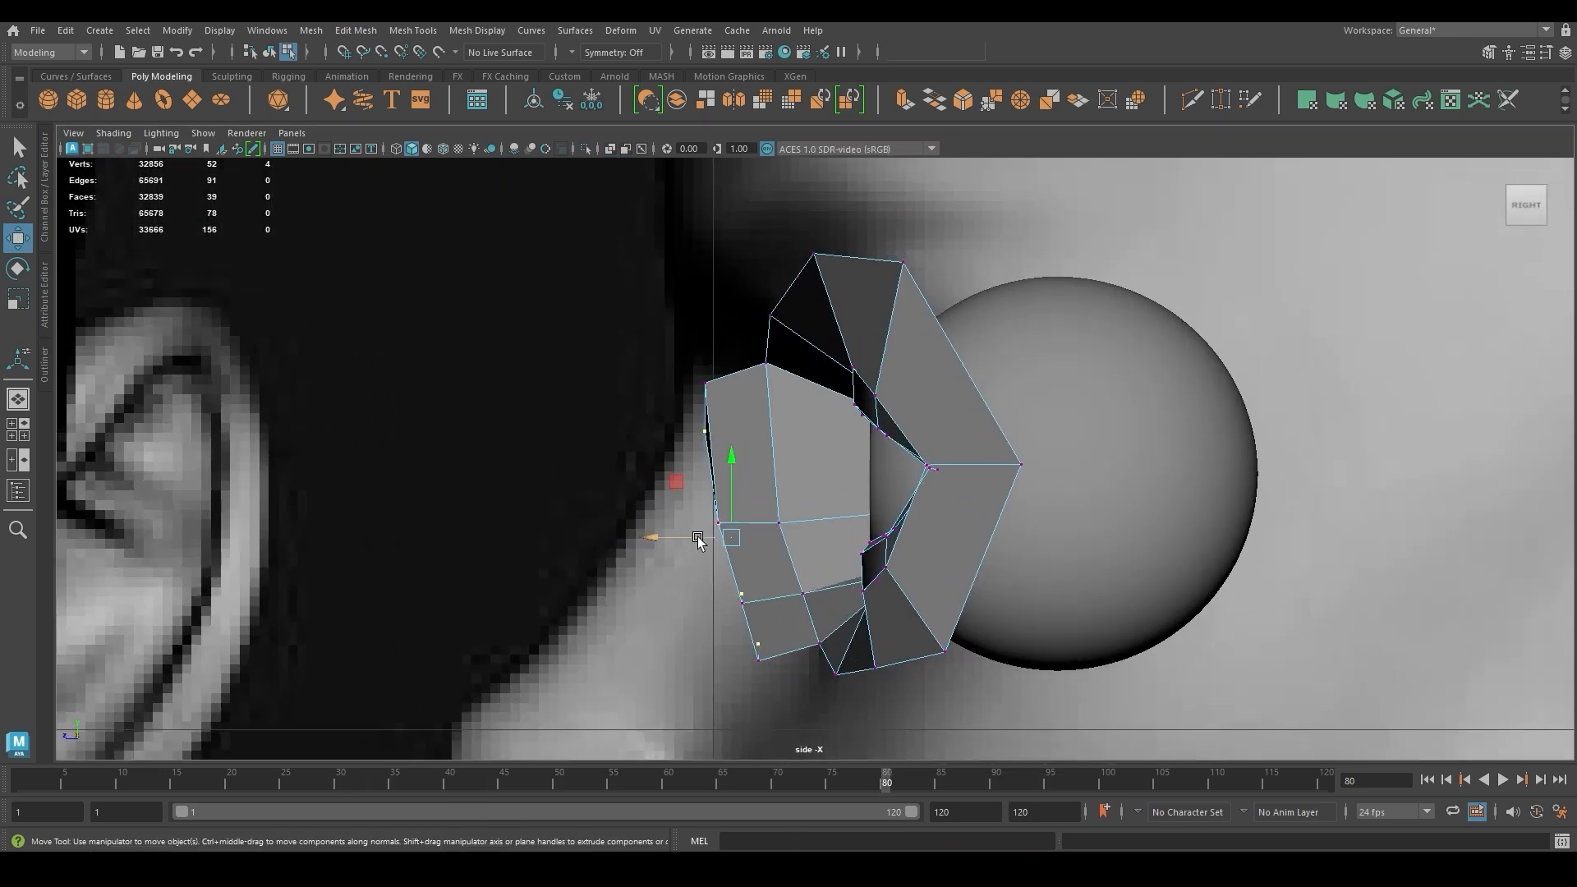
{"action": "left_click_drag", "start_coordinate": [699, 541], "coordinate": [663, 522]}
Move the middle column's two upper vertices back in the side view to round the nose bridge
{"action": "left_click_drag", "start_coordinate": [681, 350], "coordinate": [739, 519]}
{"action": "left_click_drag", "start_coordinate": [681, 393], "coordinate": [693, 393]}
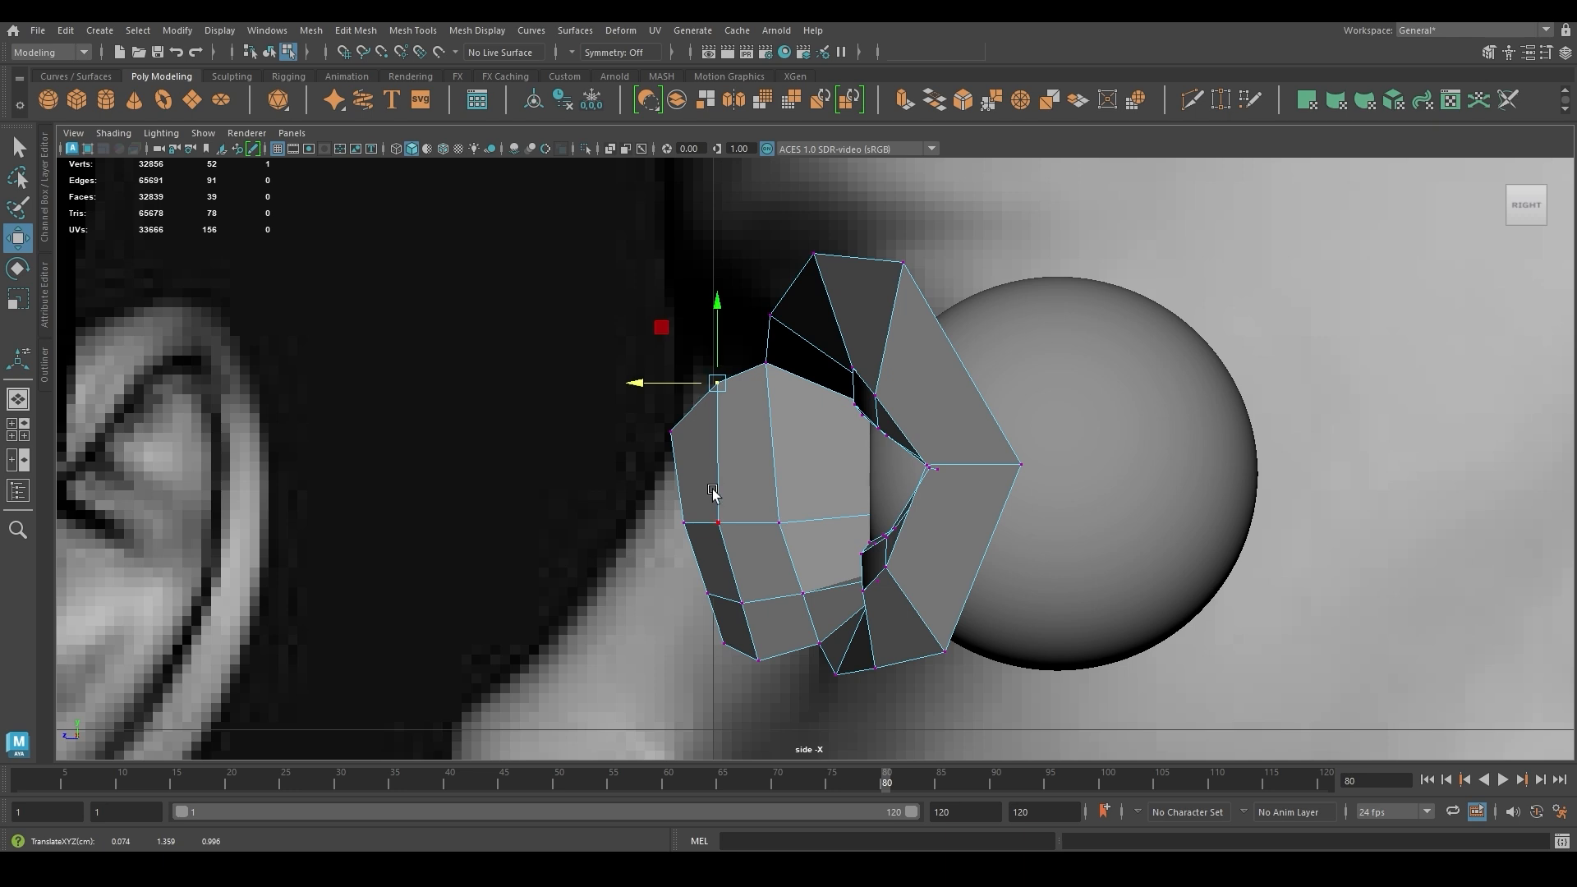
{"action": "left_click", "coordinate": [718, 522]}
{"action": "left_click_drag", "start_coordinate": [709, 526], "coordinate": [727, 530]}
Shift the middle column's third vertex slightly back and pull the two lower centre-line vertices forward in the side view
{"action": "left_click", "coordinate": [743, 603]}
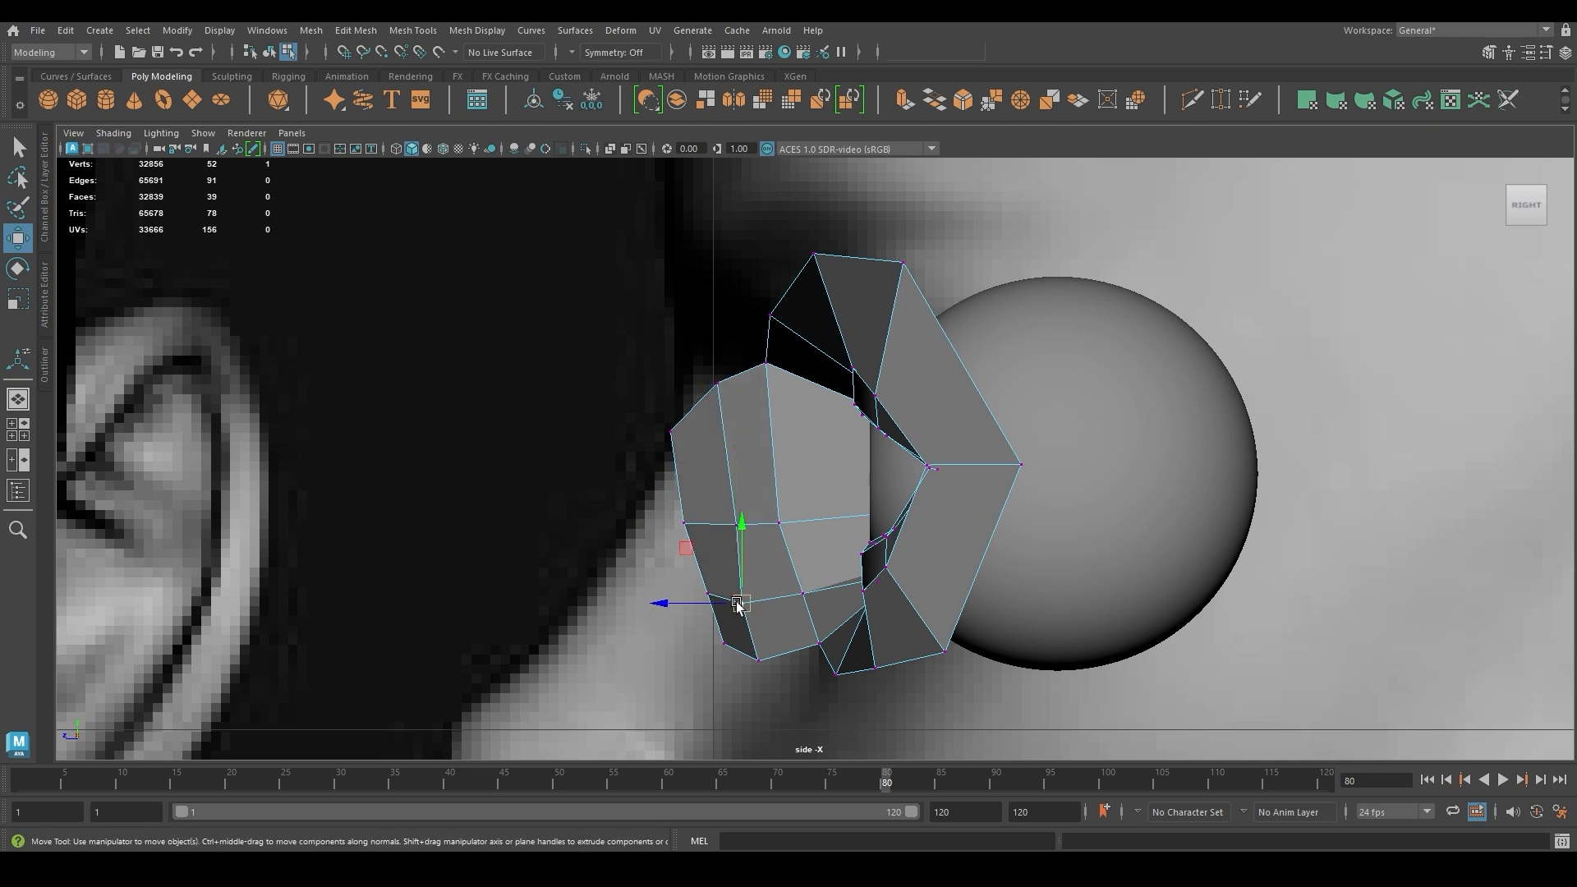
{"action": "left_click_drag", "start_coordinate": [743, 603], "coordinate": [669, 572]}
{"action": "left_click", "coordinate": [708, 593]}
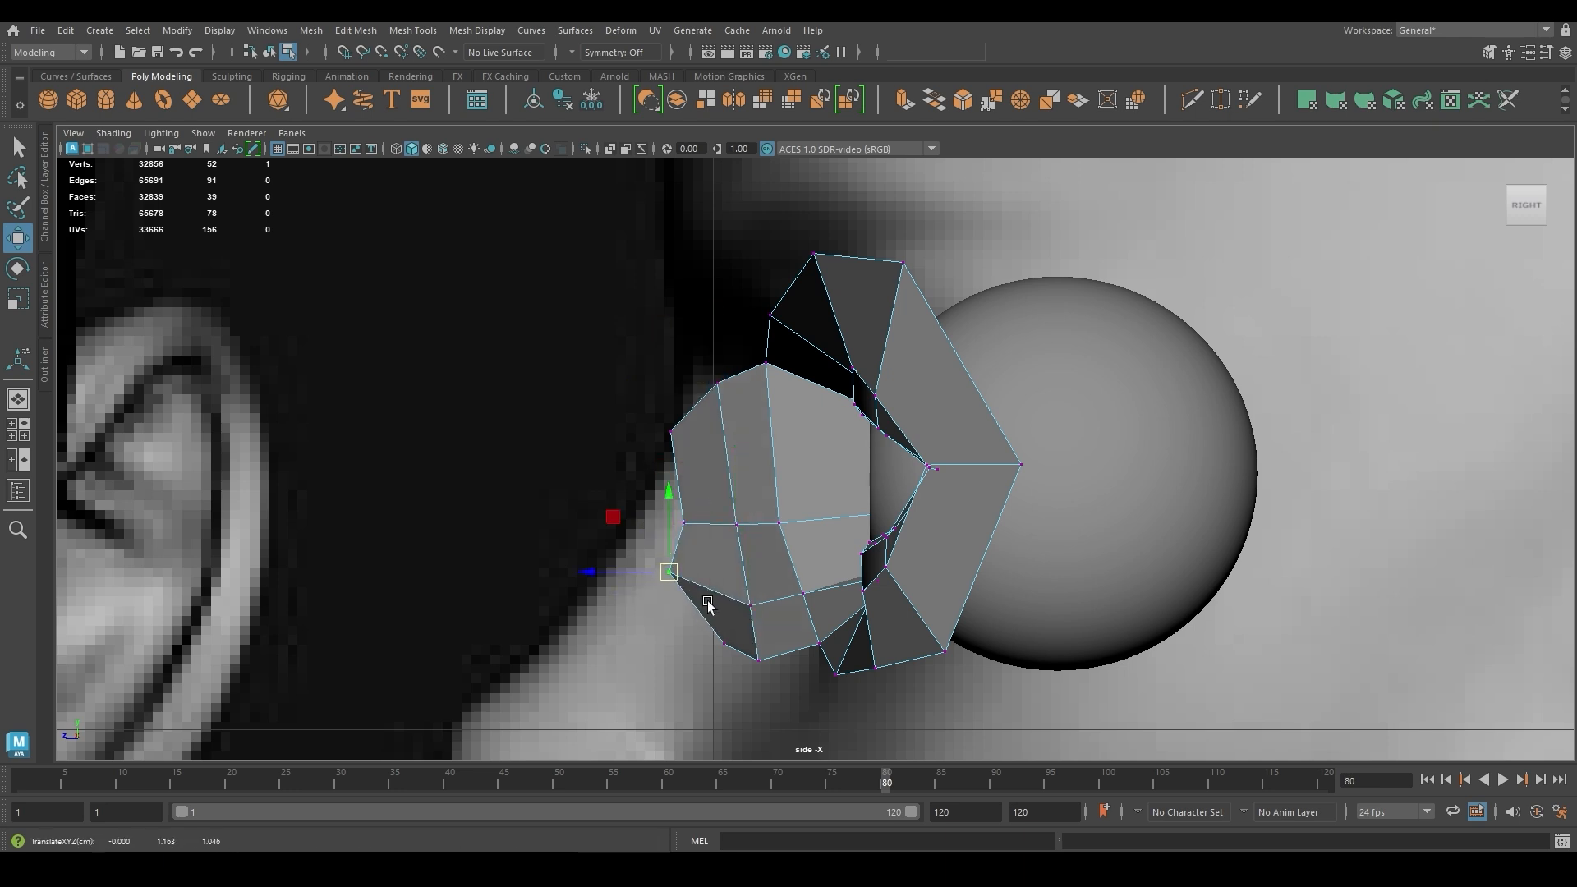
{"action": "left_click", "coordinate": [724, 643]}
{"action": "left_click_drag", "start_coordinate": [724, 643], "coordinate": [758, 599]}
{"action": "left_click", "coordinate": [751, 606]}
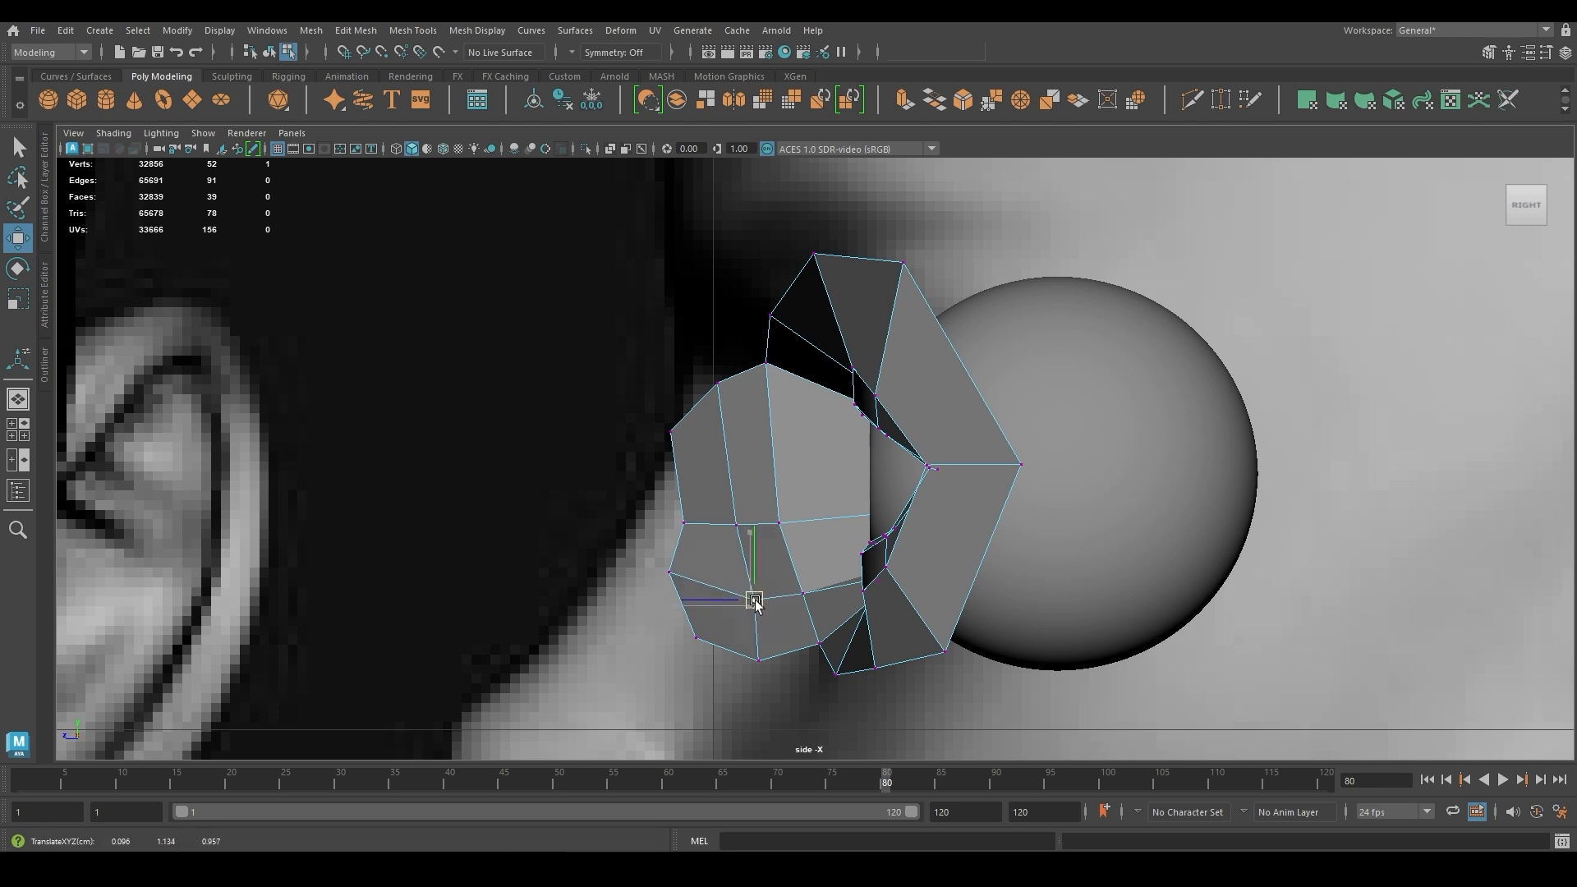
Adjust the two middle centre-line vertices and raise the top one so the border follows the nose bridge in the side view
{"action": "left_click", "coordinate": [670, 573]}
{"action": "left_click_drag", "start_coordinate": [670, 573], "coordinate": [673, 526]}
{"action": "left_click", "coordinate": [695, 529]}
{"action": "left_click_drag", "start_coordinate": [631, 408], "coordinate": [718, 383]}
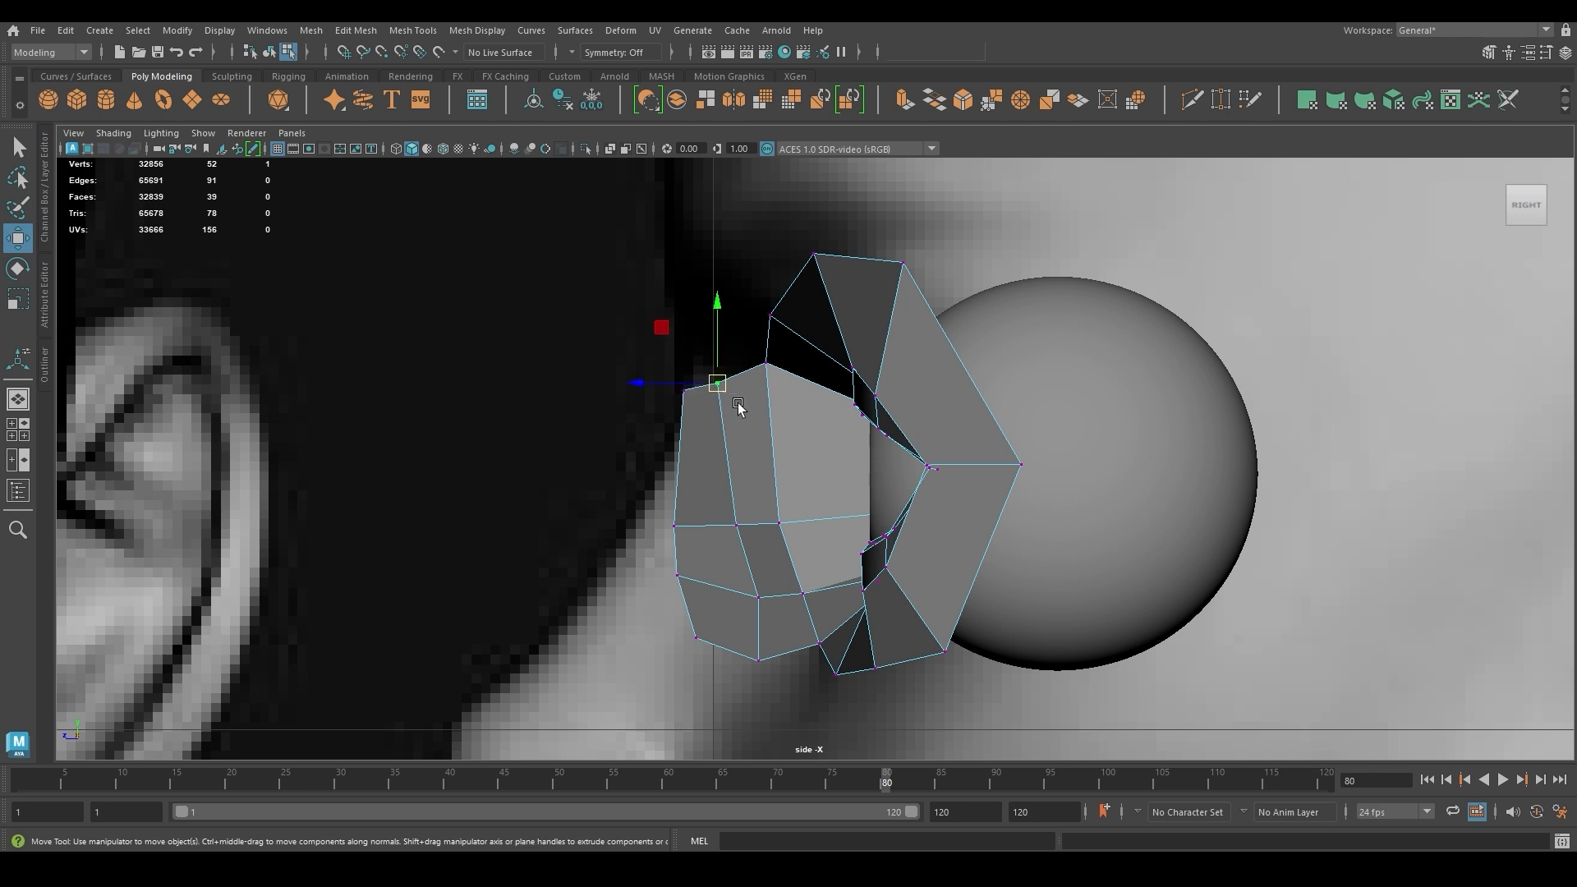
Push the nose-bridge strip's inner column vertices back in the side view and bring the lowest centre-line vertex forward
{"action": "left_click_drag", "start_coordinate": [799, 548], "coordinate": [774, 530]}
{"action": "left_click_drag", "start_coordinate": [744, 354], "coordinate": [787, 389]}
{"action": "left_click_drag", "start_coordinate": [749, 365], "coordinate": [758, 366]}
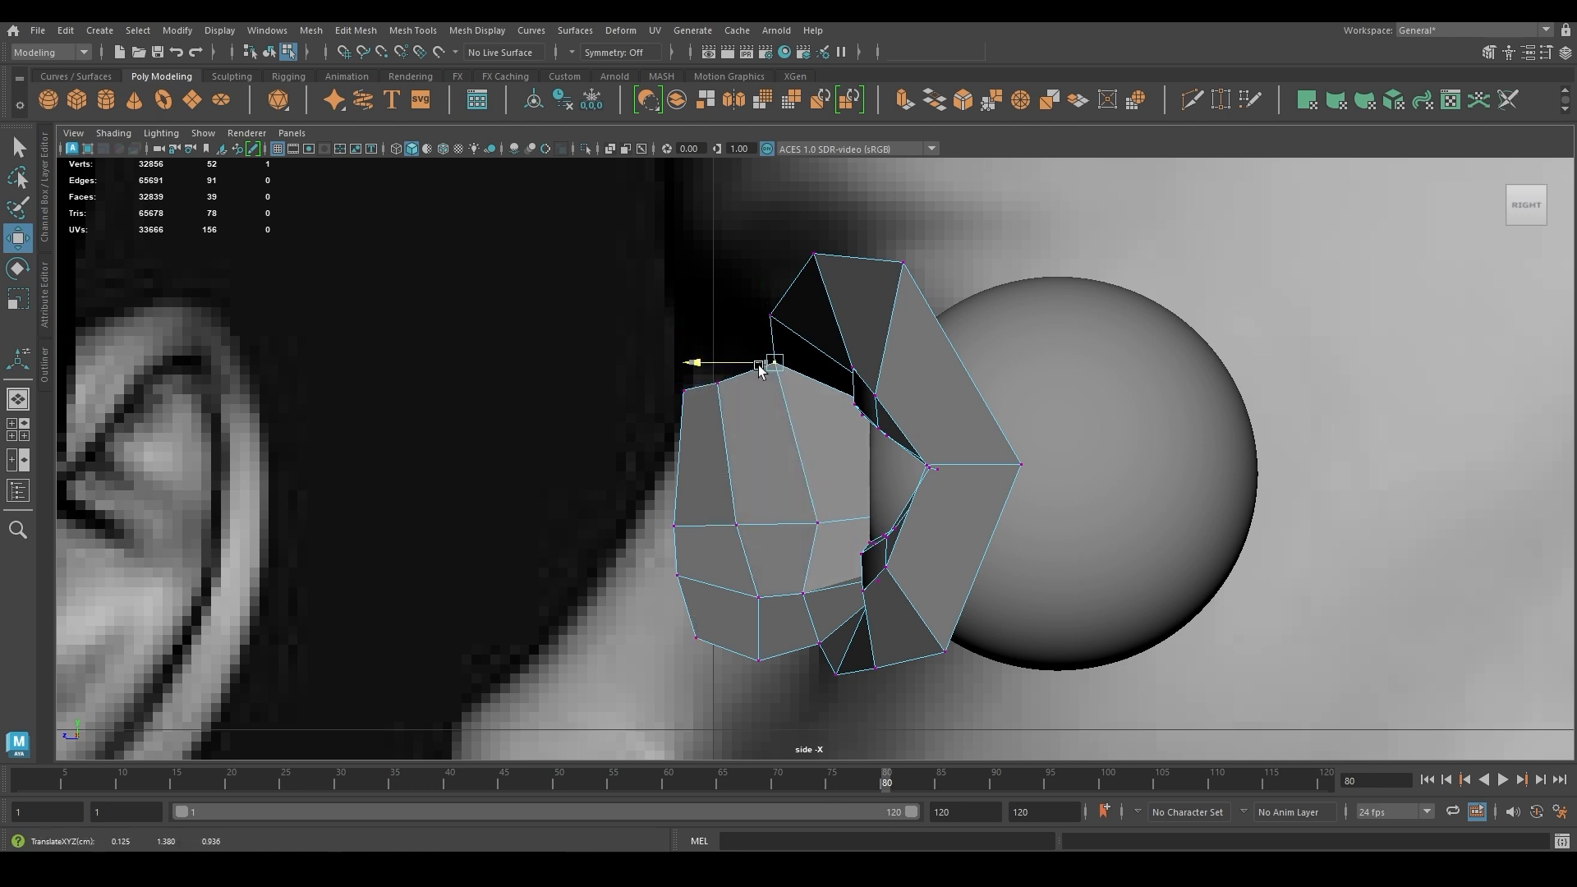
{"action": "mouse_move", "coordinate": [775, 581]}
{"action": "left_mouse_down"}
{"action": "mouse_move", "coordinate": [818, 601]}
{"action": "mouse_move", "coordinate": [779, 596]}
{"action": "left_mouse_up"}
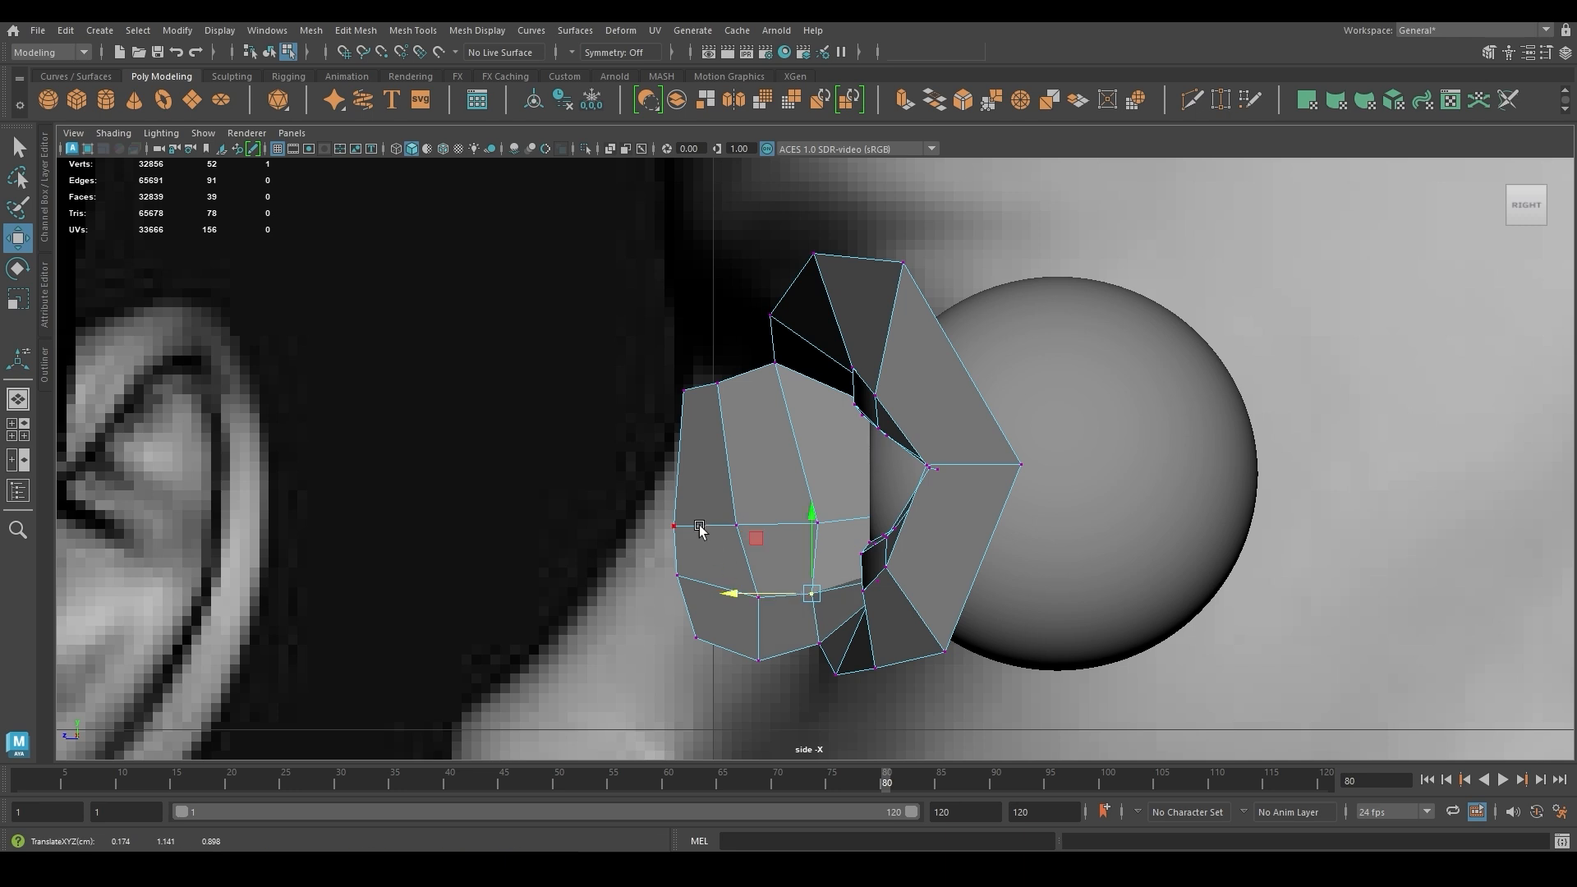
{"action": "left_click_drag", "start_coordinate": [700, 500], "coordinate": [732, 526]}
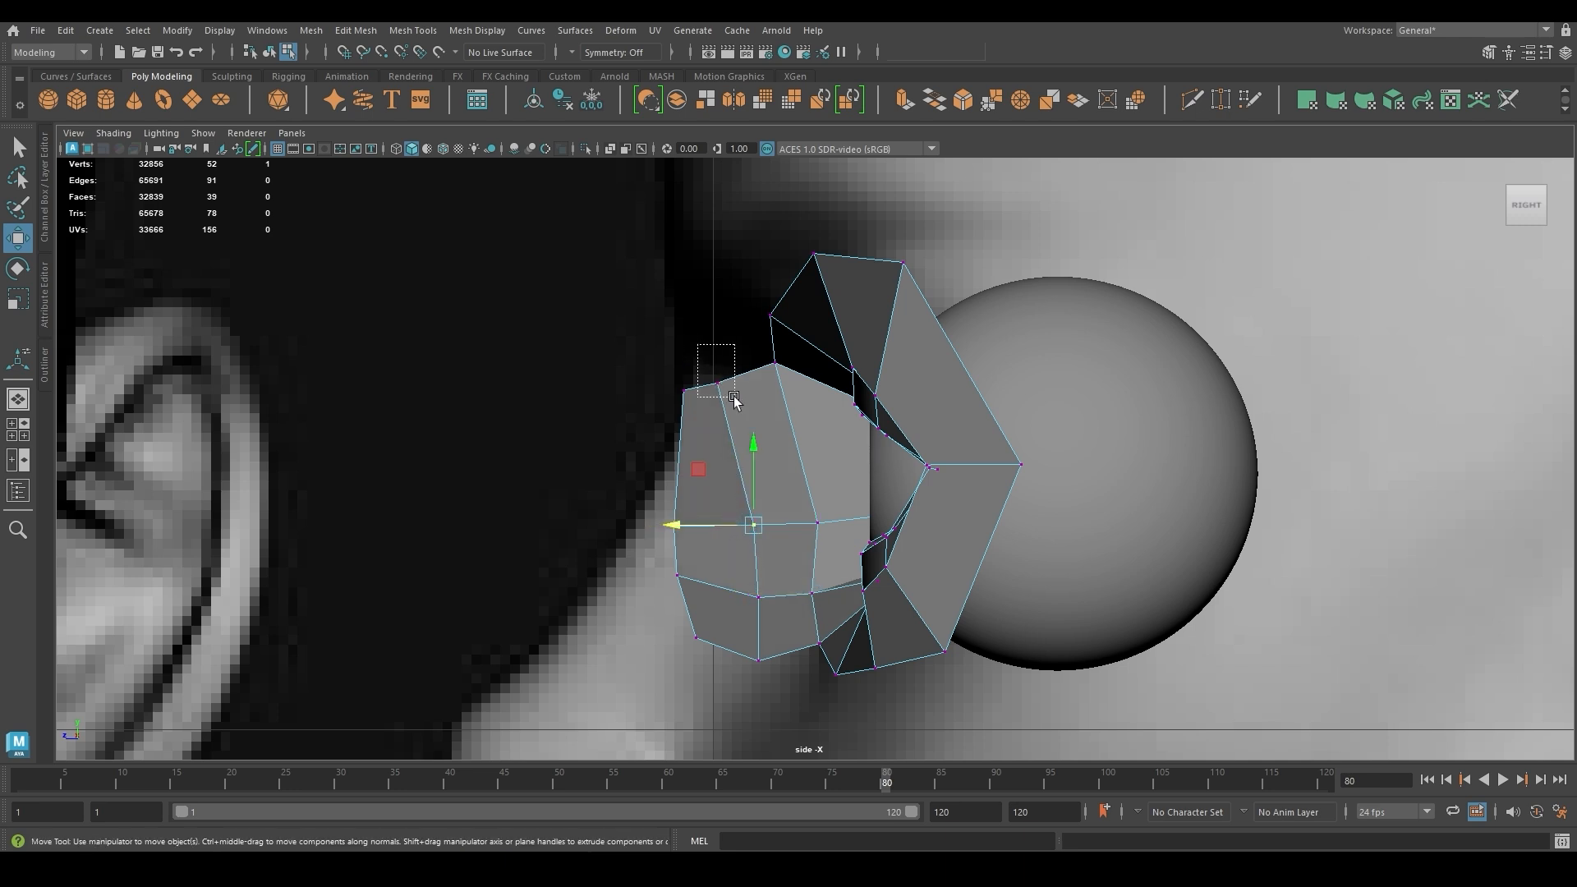
{"action": "left_click_drag", "start_coordinate": [695, 353], "coordinate": [720, 388]}
{"action": "left_click_drag", "start_coordinate": [644, 508], "coordinate": [672, 635]}
{"action": "left_click", "coordinate": [679, 578]}
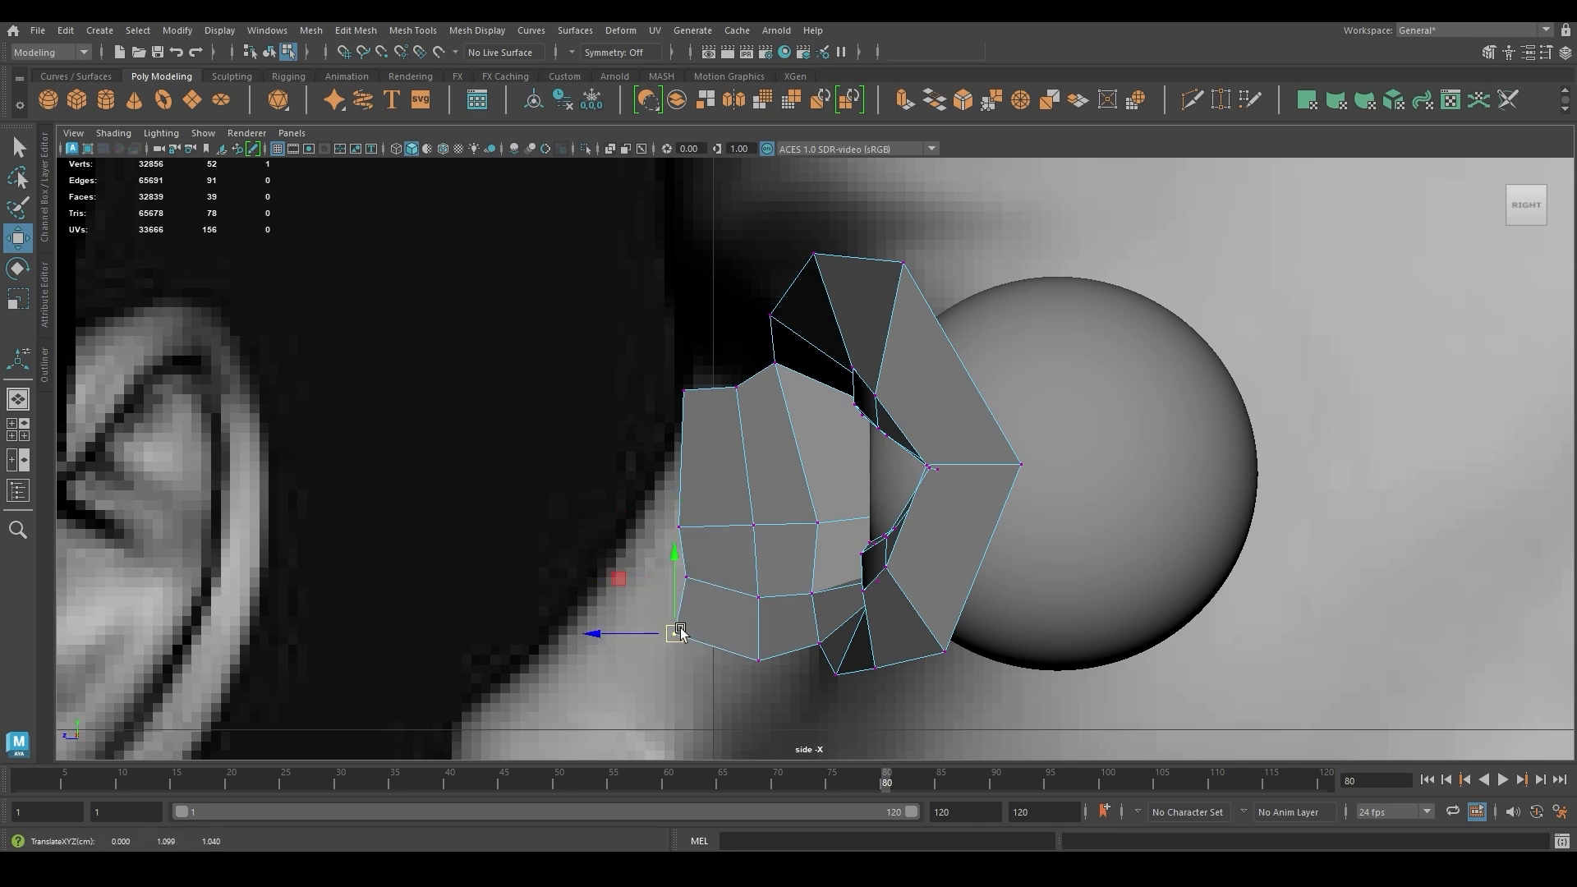
Inspect the eye and nose-bridge mesh in the perspective view with smooth preview on, in object mode with nothing selected
{"action": "key", "text": "space"}
{"action": "key", "text": "space"}
{"action": "key", "text": "space"}
{"action": "key", "text": "space"}
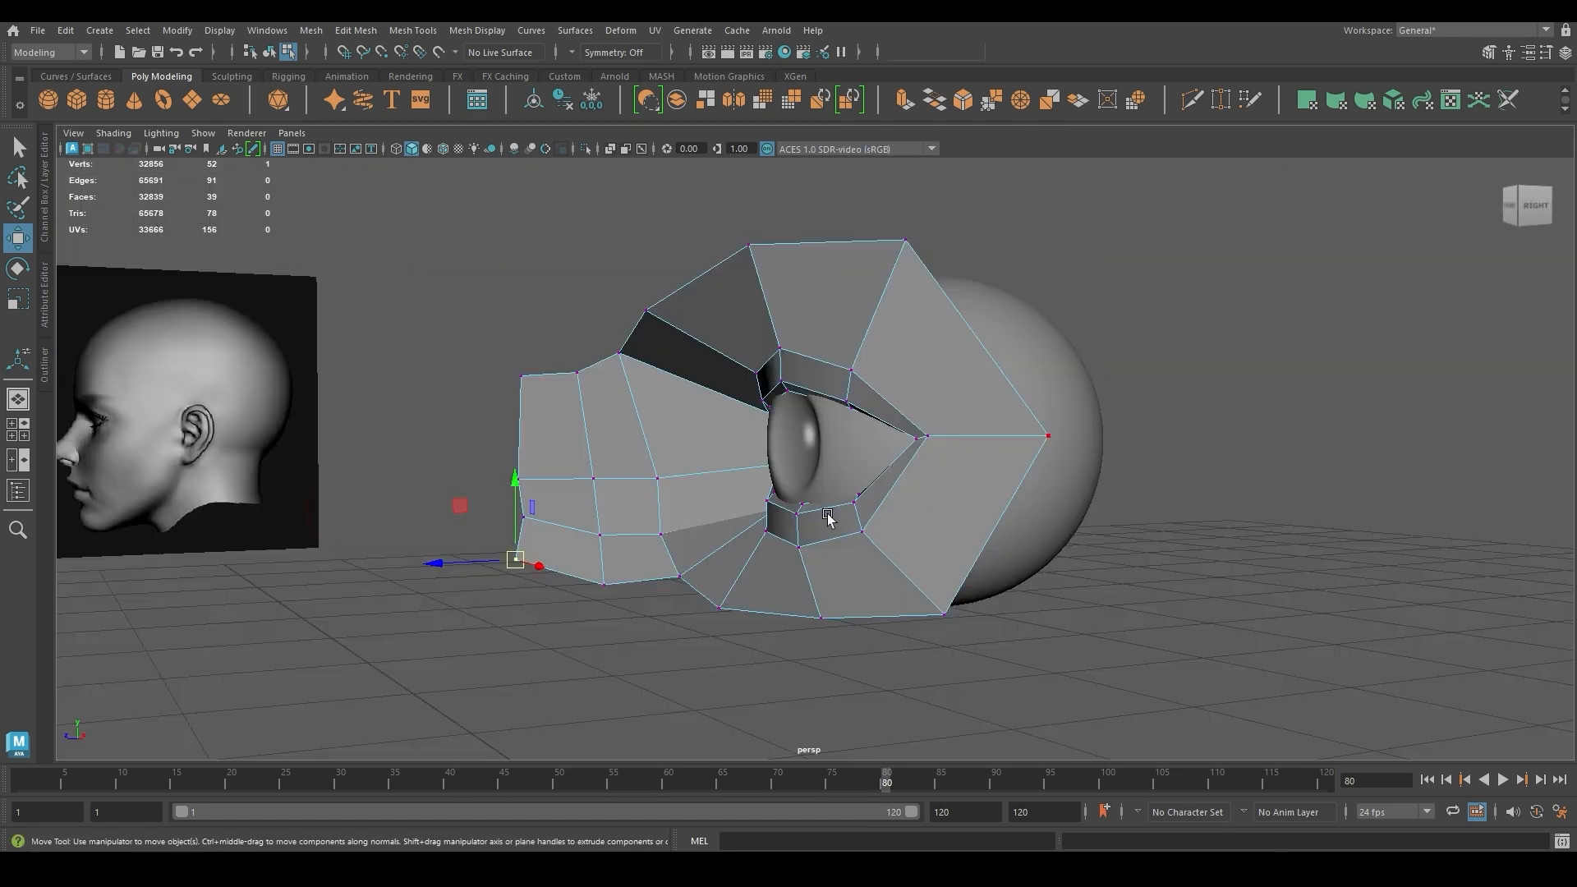
{"action": "left_click_drag", "start_coordinate": [827, 517], "coordinate": [774, 568], "text": "alt"}
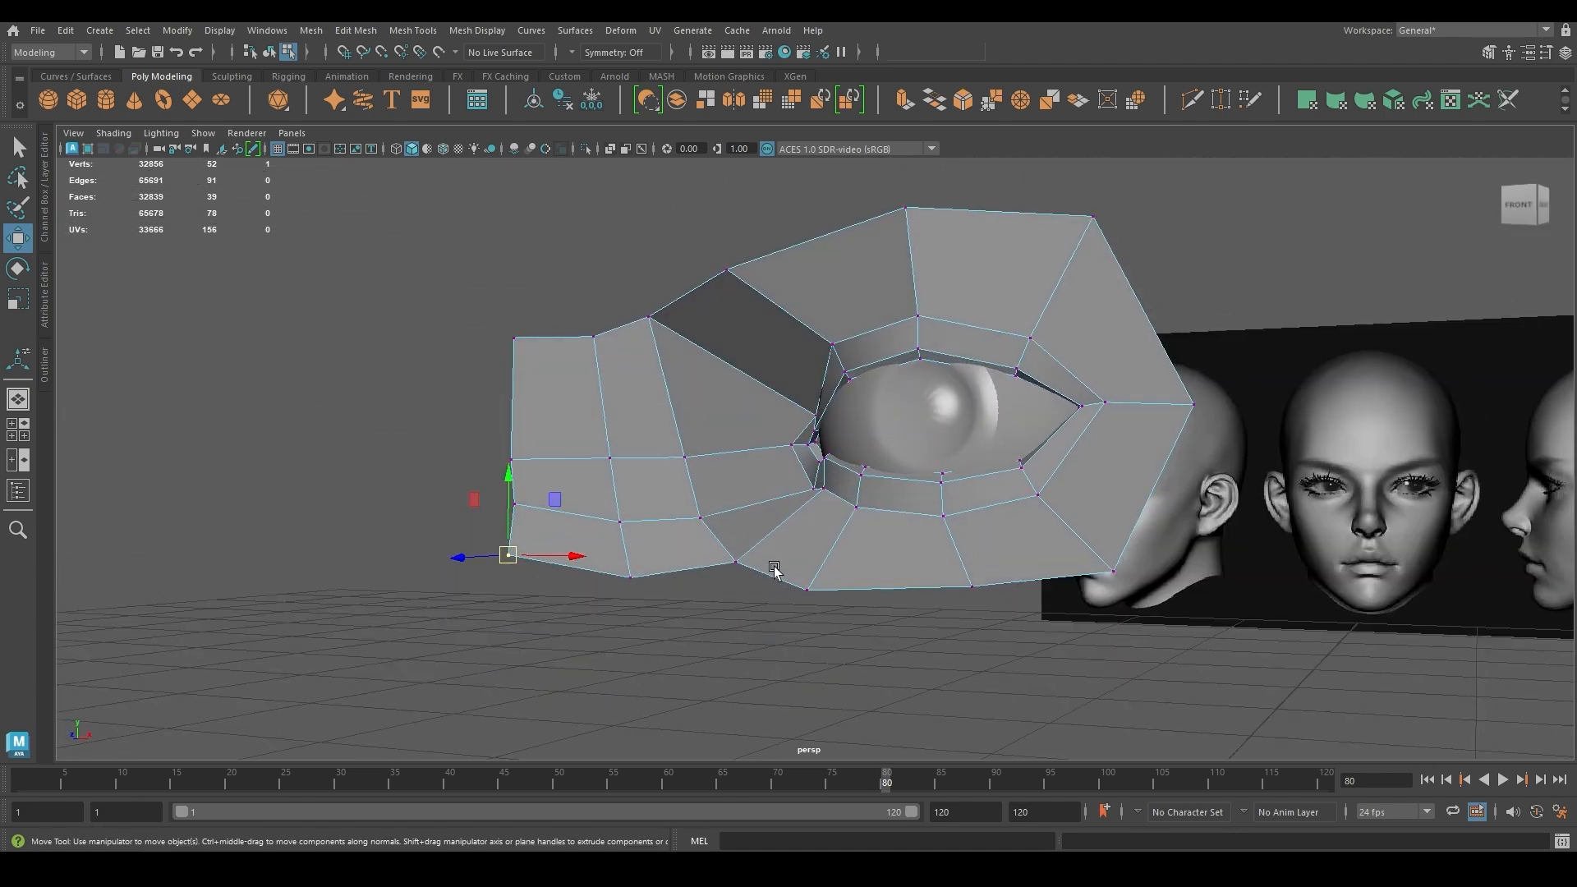
{"action": "key", "text": "3"}
{"action": "key", "text": "F8"}
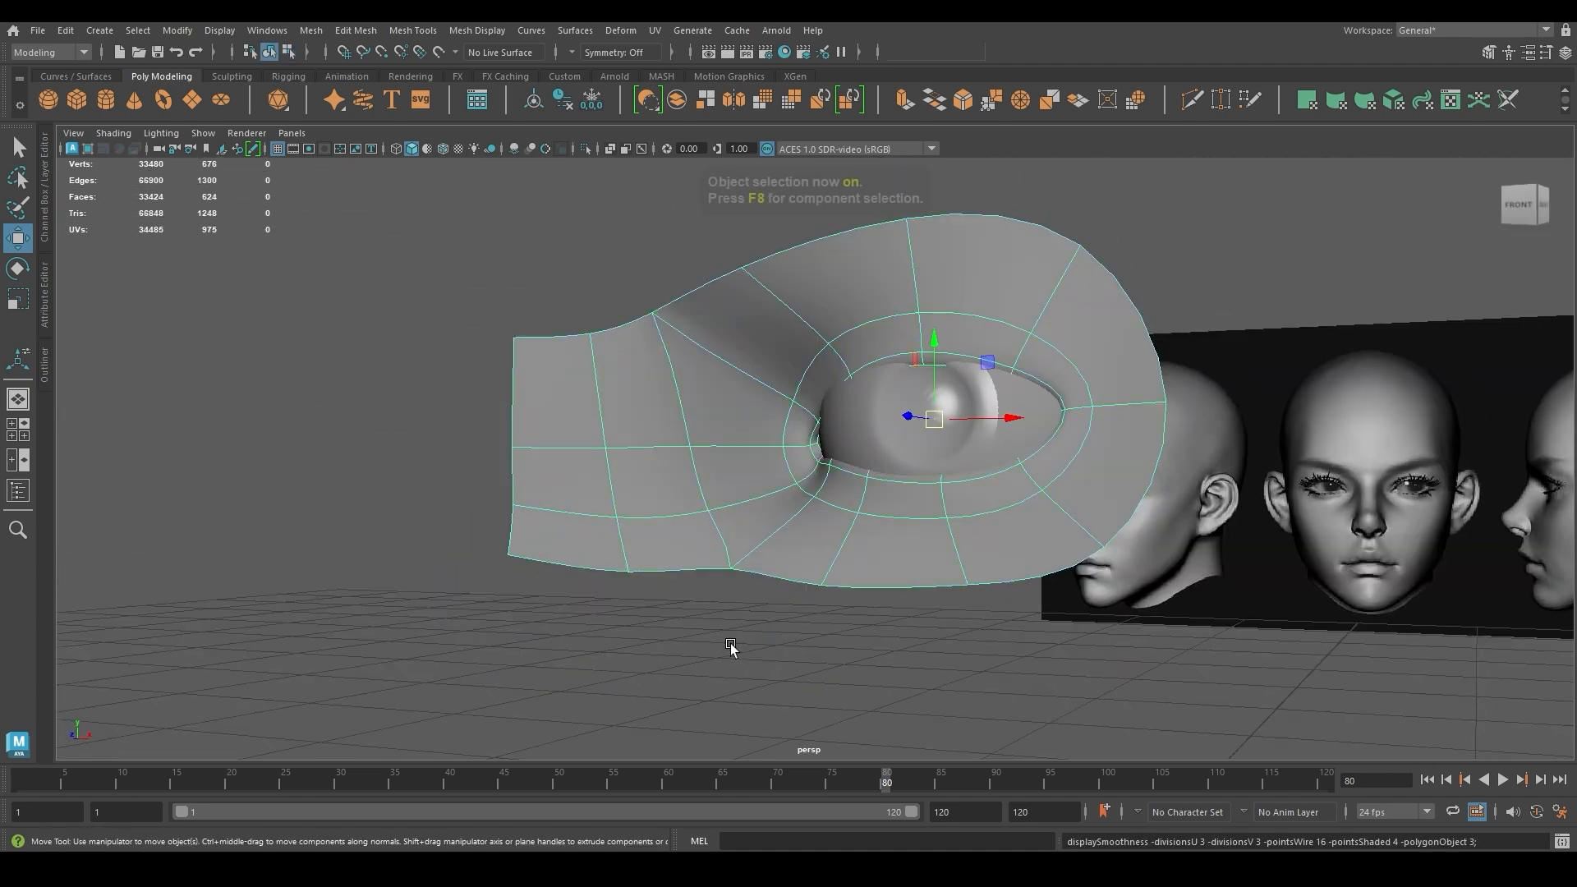
{"action": "left_click", "coordinate": [732, 644]}
{"action": "left_click_drag", "start_coordinate": [767, 546], "coordinate": [740, 633], "text": "alt"}
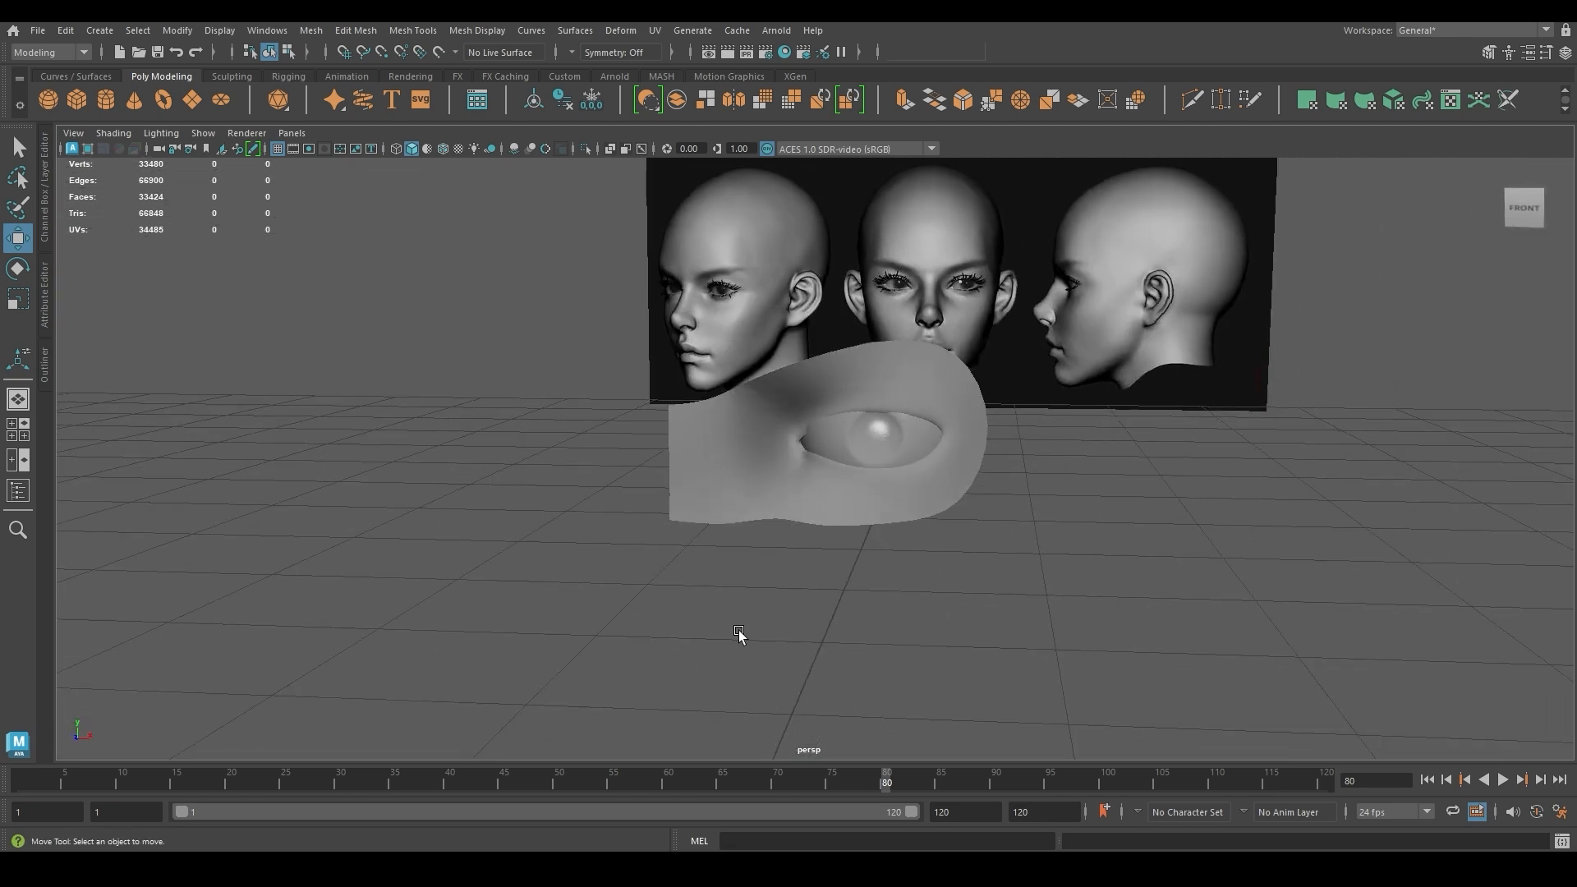